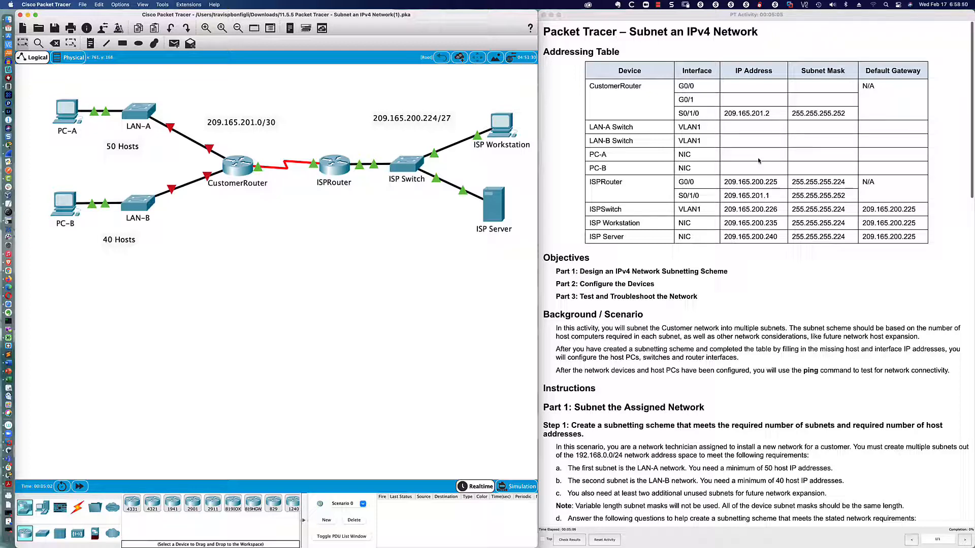
Scroll the instructions from the Addressing Table down to Part 1, Step 1 and the subnet mask items.
{"action": "scroll", "coordinate": [759, 161], "scroll_direction": "down", "scroll_amount": 5}
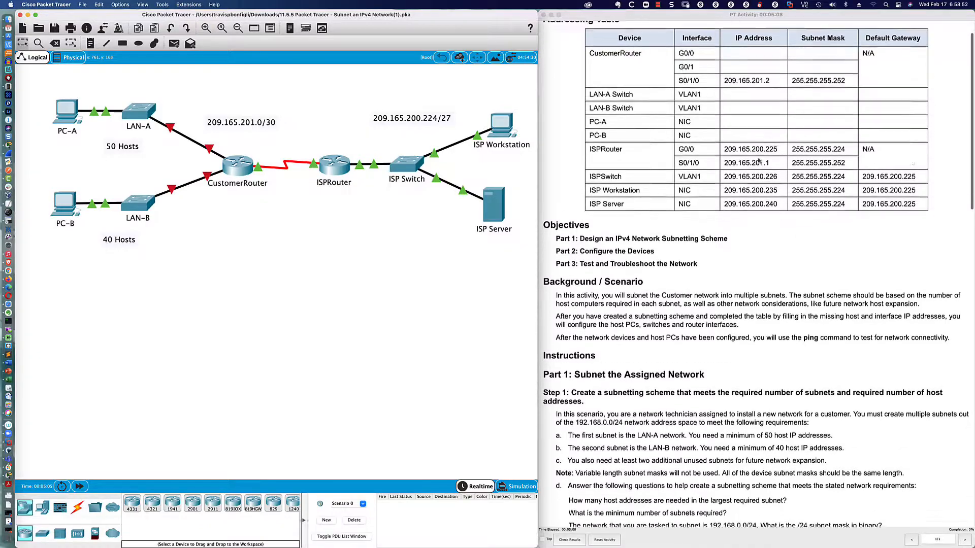
{"action": "scroll", "coordinate": [758, 161], "scroll_direction": "down", "scroll_amount": 3}
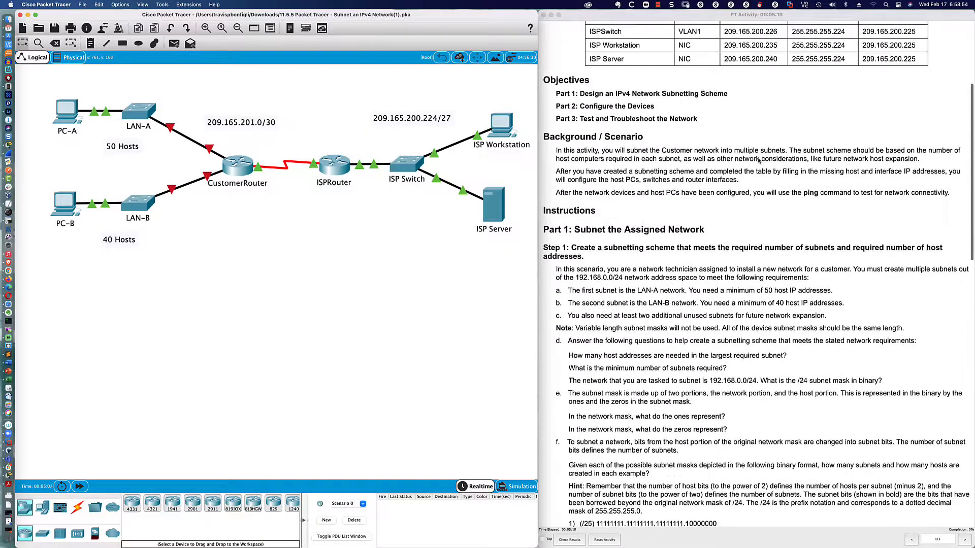
{"action": "scroll", "coordinate": [735, 161], "scroll_direction": "down", "scroll_amount": 1}
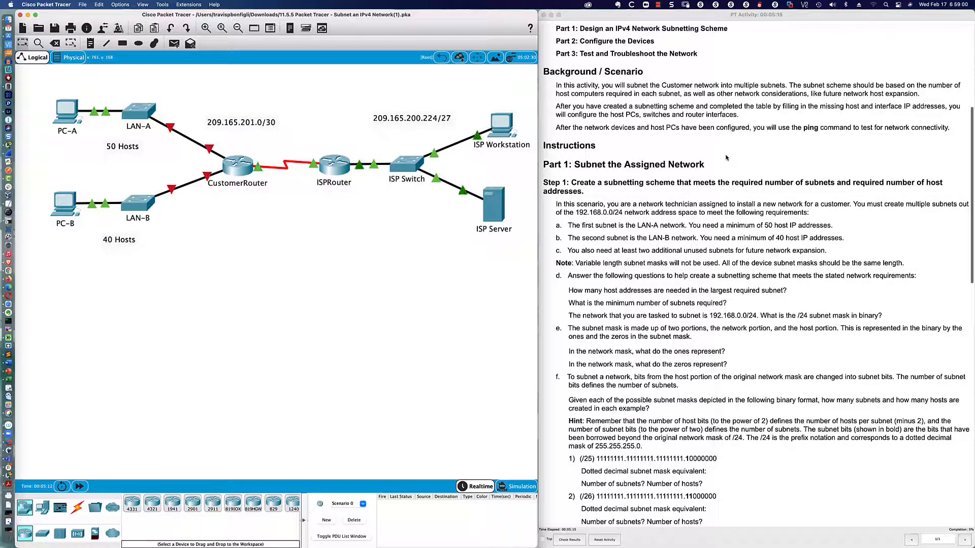
{"action": "scroll", "coordinate": [726, 157], "scroll_direction": "down", "scroll_amount": 2}
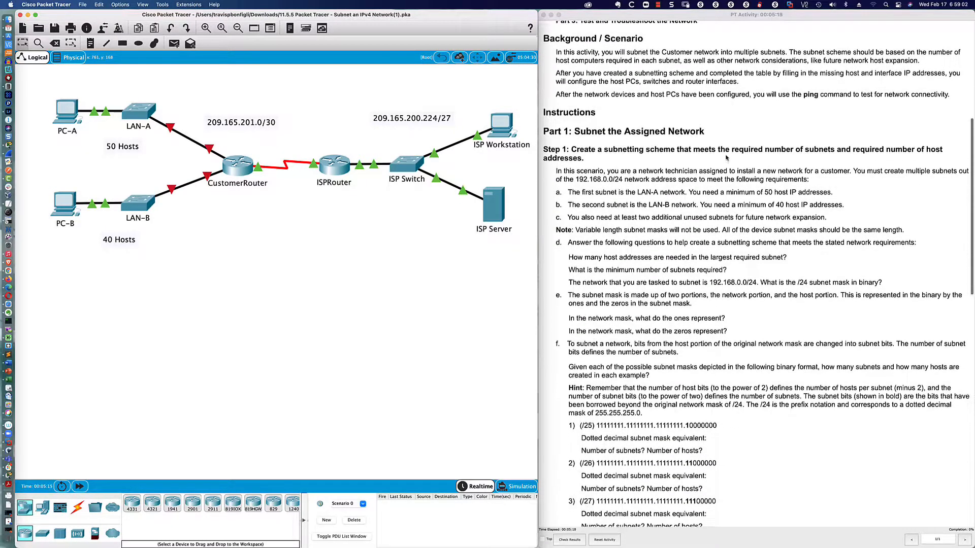
{"action": "scroll", "coordinate": [726, 158], "scroll_direction": "down", "scroll_amount": 4}
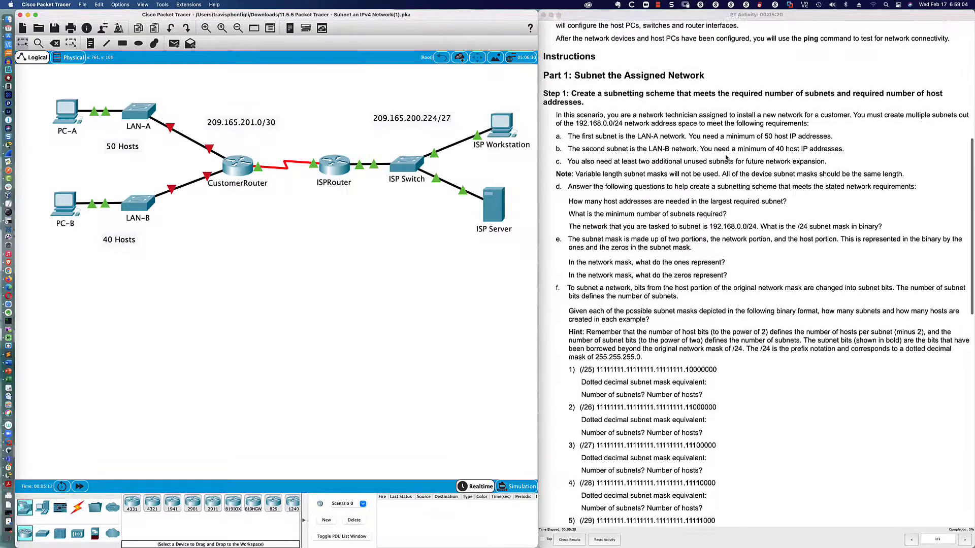
{"action": "scroll", "coordinate": [726, 158], "scroll_direction": "down", "scroll_amount": 1}
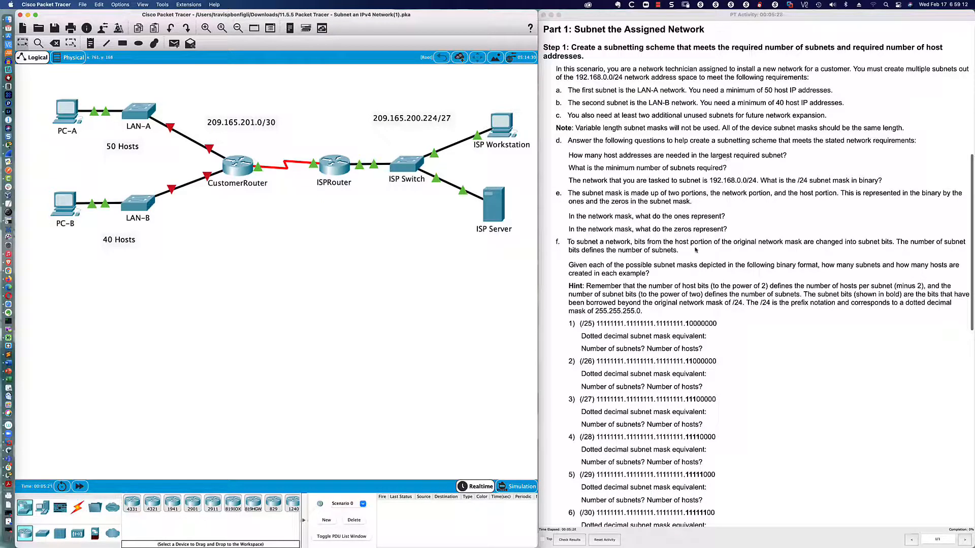
{"action": "left_click_drag", "start_coordinate": [569, 288], "coordinate": [665, 307]}
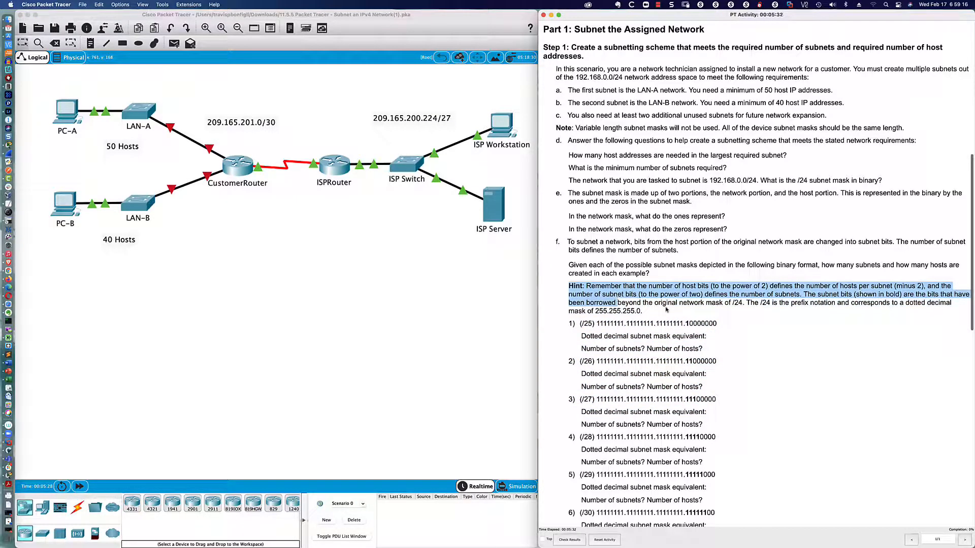
{"action": "left_click", "coordinate": [666, 307]}
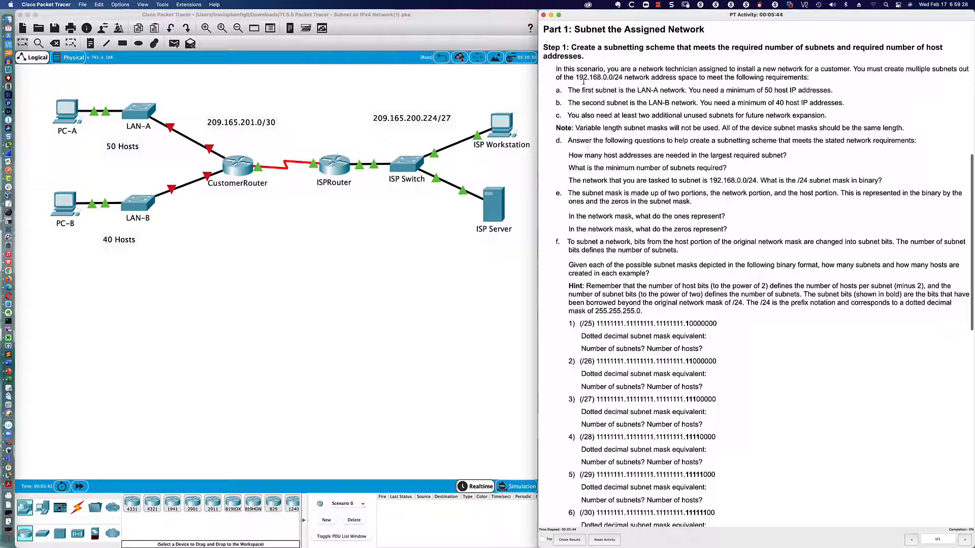
{"action": "left_click_drag", "start_coordinate": [576, 78], "coordinate": [623, 77]}
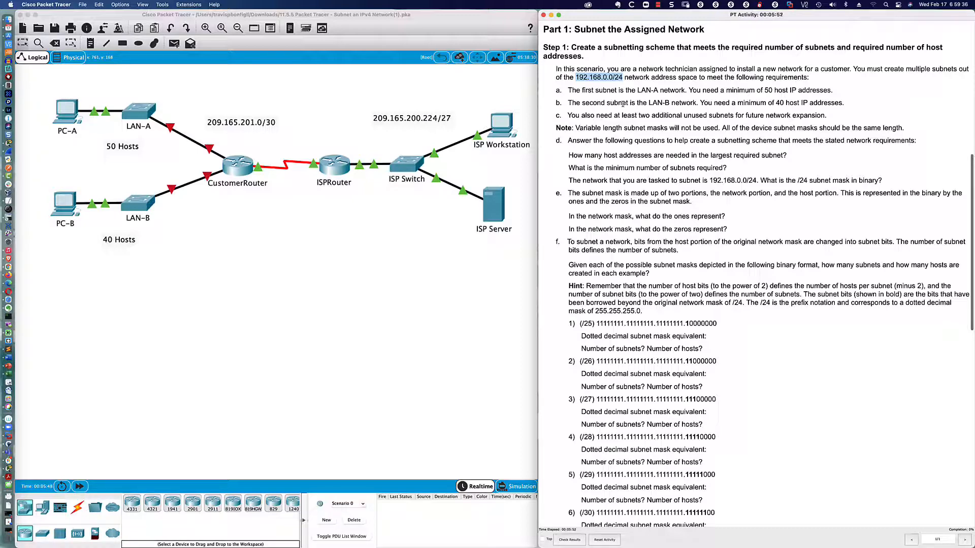
{"action": "left_click", "coordinate": [592, 78]}
{"action": "left_click_drag", "start_coordinate": [576, 78], "coordinate": [622, 77]}
{"action": "left_click", "coordinate": [581, 86]}
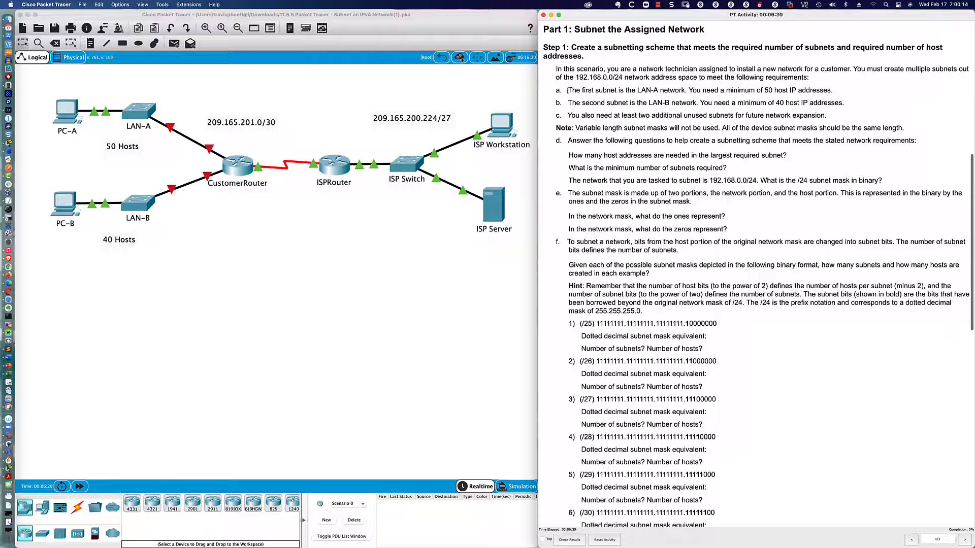
{"action": "left_click_drag", "start_coordinate": [567, 91], "coordinate": [686, 92]}
{"action": "left_click", "coordinate": [682, 91]}
{"action": "left_click_drag", "start_coordinate": [568, 116], "coordinate": [826, 118]}
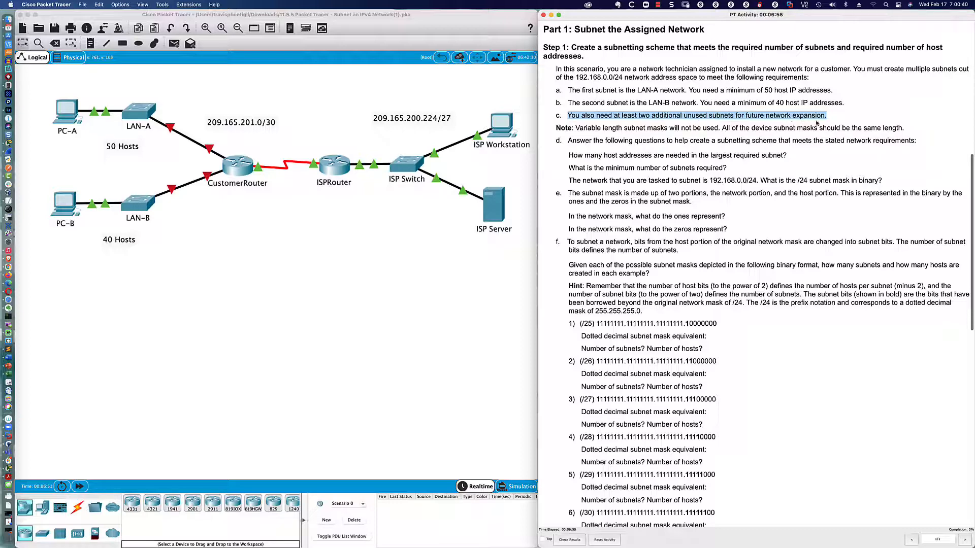
{"action": "left_click", "coordinate": [678, 108]}
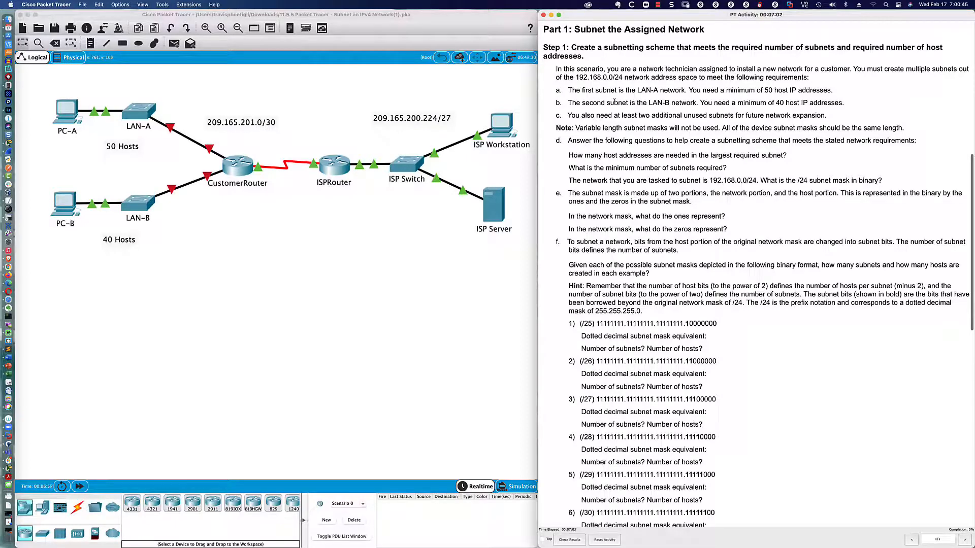
With the Ink2Go pen, underline a 0 in 192.168.0.0/24 and write .0000 0000 beside the /25 line.
{"action": "left_click", "coordinate": [11, 212]}
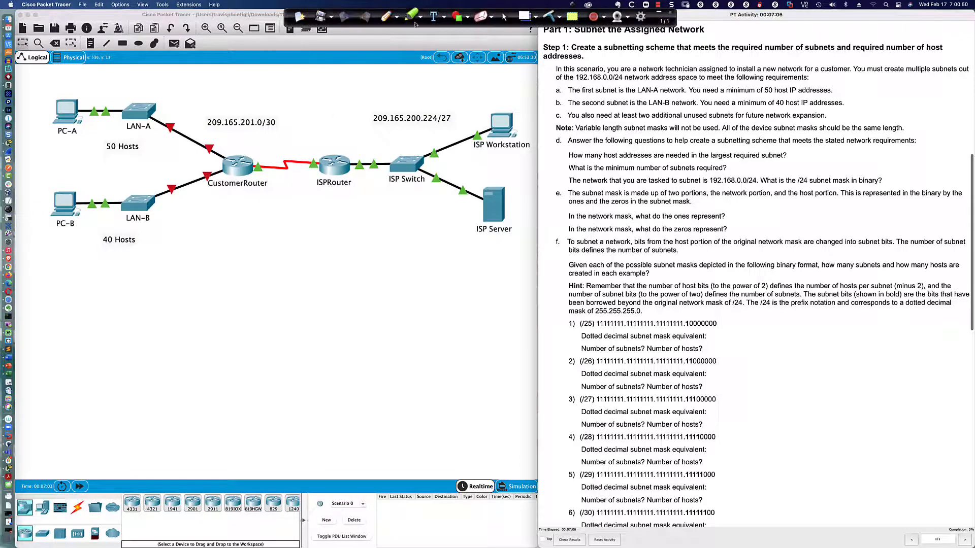
{"action": "left_click", "coordinate": [386, 17]}
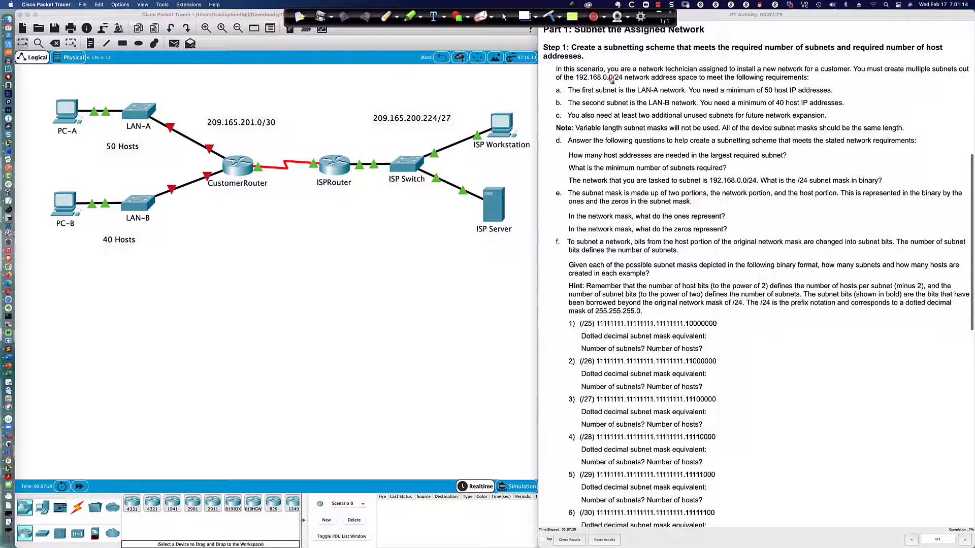
{"action": "left_click_drag", "start_coordinate": [609, 80], "coordinate": [614, 80]}
{"action": "left_click", "coordinate": [754, 331]}
{"action": "mouse_move", "coordinate": [766, 329]}
{"action": "left_mouse_down"}
{"action": "mouse_move", "coordinate": [836, 328]}
{"action": "mouse_move", "coordinate": [833, 335]}
{"action": "mouse_move", "coordinate": [862, 327]}
{"action": "left_mouse_up"}
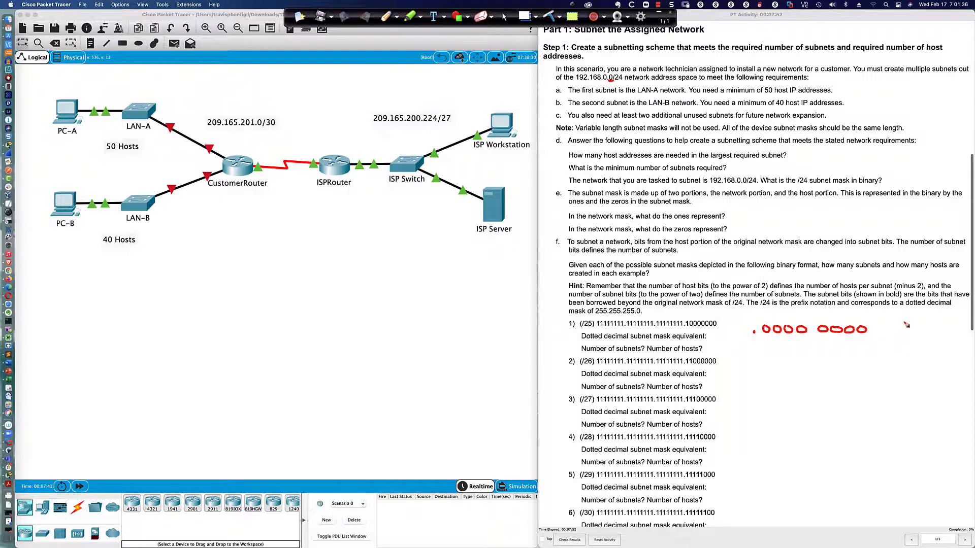
Write /24 after the first row, then a /25 row reading .1000 0000 with 2⁷-2.
{"action": "mouse_move", "coordinate": [904, 322]}
{"action": "left_mouse_down"}
{"action": "mouse_move", "coordinate": [898, 333]}
{"action": "mouse_move", "coordinate": [916, 334]}
{"action": "left_mouse_up"}
{"action": "left_click", "coordinate": [759, 356]}
{"action": "mouse_move", "coordinate": [769, 349]}
{"action": "left_mouse_down"}
{"action": "mouse_move", "coordinate": [769, 356]}
{"action": "mouse_move", "coordinate": [781, 349]}
{"action": "left_mouse_up"}
{"action": "left_click_drag", "start_coordinate": [792, 352], "coordinate": [862, 351]}
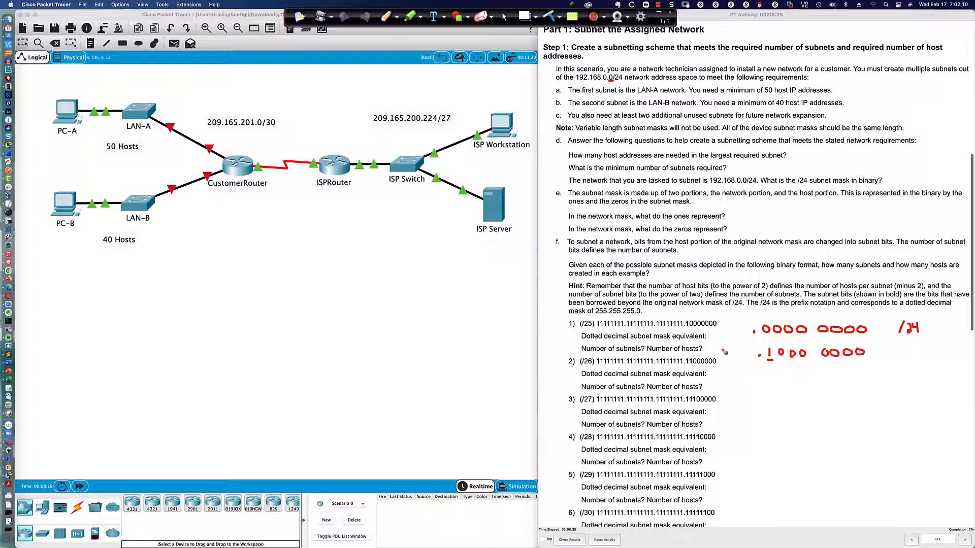
{"action": "mouse_move", "coordinate": [723, 349]}
{"action": "left_mouse_down"}
{"action": "mouse_move", "coordinate": [719, 359]}
{"action": "mouse_move", "coordinate": [741, 361]}
{"action": "left_mouse_up"}
{"action": "left_click_drag", "start_coordinate": [873, 347], "coordinate": [876, 356]}
{"action": "left_click_drag", "start_coordinate": [891, 347], "coordinate": [899, 356]}
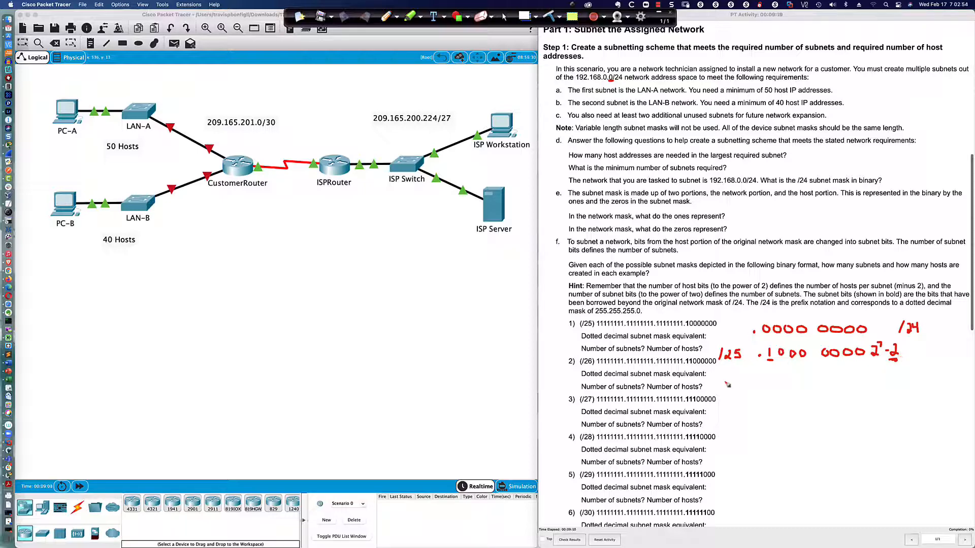
Handwrite the /26 row reading .1100 0000 with 2⁶-2=.
{"action": "mouse_move", "coordinate": [722, 380]}
{"action": "left_mouse_down"}
{"action": "mouse_move", "coordinate": [718, 392]}
{"action": "mouse_move", "coordinate": [811, 378]}
{"action": "left_mouse_up"}
{"action": "left_click", "coordinate": [762, 384]}
{"action": "mouse_move", "coordinate": [831, 377]}
{"action": "left_mouse_down"}
{"action": "mouse_move", "coordinate": [885, 388]}
{"action": "mouse_move", "coordinate": [887, 374]}
{"action": "mouse_move", "coordinate": [904, 381]}
{"action": "mouse_move", "coordinate": [912, 355]}
{"action": "mouse_move", "coordinate": [916, 381]}
{"action": "left_mouse_up"}
{"action": "left_click_drag", "start_coordinate": [724, 410], "coordinate": [737, 424]}
Start the /27 row below it with its .111 bit pattern.
{"action": "left_click_drag", "start_coordinate": [734, 412], "coordinate": [739, 422]}
{"action": "left_click", "coordinate": [769, 413]}
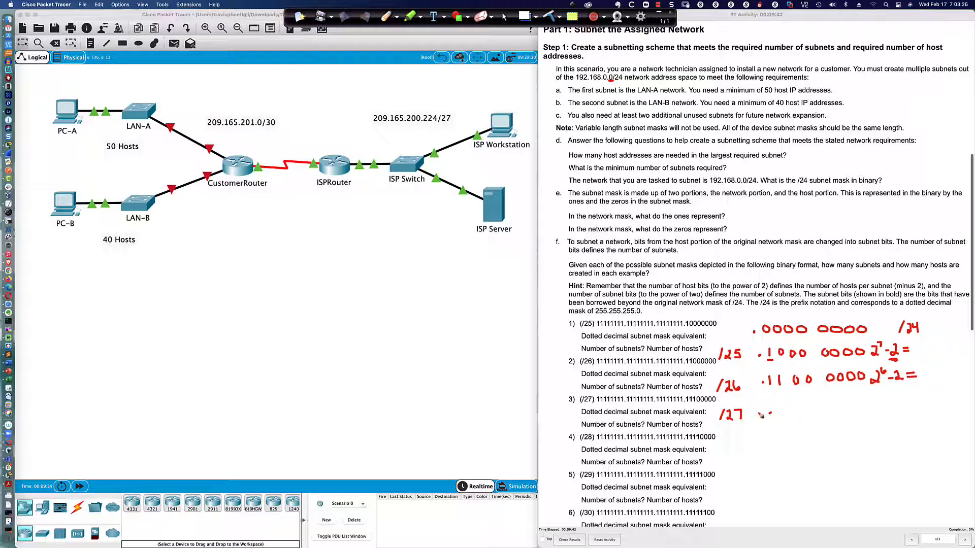
{"action": "mouse_move", "coordinate": [776, 405]}
{"action": "left_mouse_down"}
{"action": "mouse_move", "coordinate": [778, 418]}
{"action": "mouse_move", "coordinate": [790, 419]}
{"action": "mouse_move", "coordinate": [782, 421]}
{"action": "mouse_move", "coordinate": [872, 407]}
{"action": "left_mouse_up"}
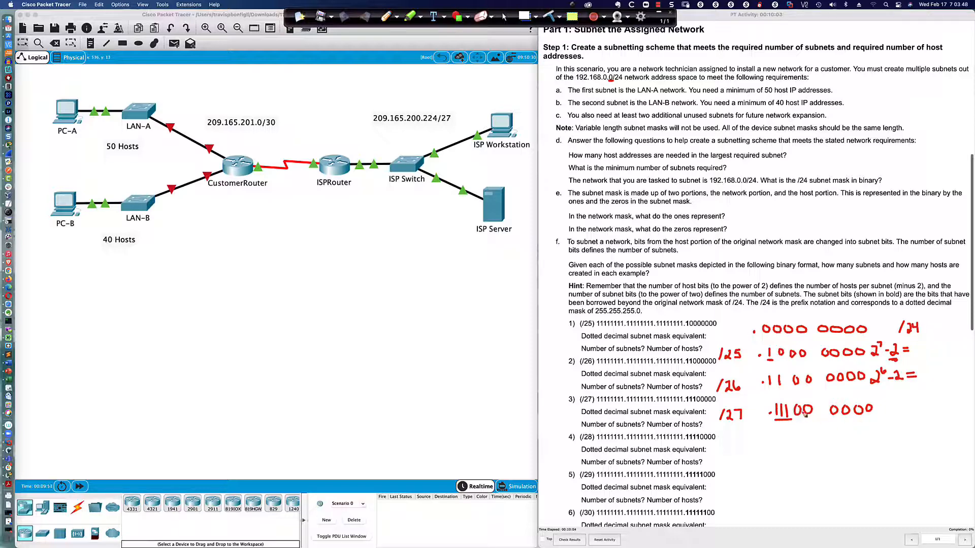
Finish the /27 host formula and add a /28 row reading .1111 0000 2⁴-2=14.
{"action": "left_click_drag", "start_coordinate": [810, 416], "coordinate": [815, 411]}
{"action": "mouse_move", "coordinate": [883, 404]}
{"action": "left_mouse_down"}
{"action": "mouse_move", "coordinate": [880, 414]}
{"action": "mouse_move", "coordinate": [893, 398]}
{"action": "mouse_move", "coordinate": [904, 412]}
{"action": "mouse_move", "coordinate": [920, 409]}
{"action": "left_mouse_up"}
{"action": "mouse_move", "coordinate": [727, 440]}
{"action": "left_mouse_down"}
{"action": "mouse_move", "coordinate": [723, 453]}
{"action": "mouse_move", "coordinate": [748, 451]}
{"action": "mouse_move", "coordinate": [742, 442]}
{"action": "mouse_move", "coordinate": [785, 449]}
{"action": "mouse_move", "coordinate": [867, 437]}
{"action": "left_mouse_up"}
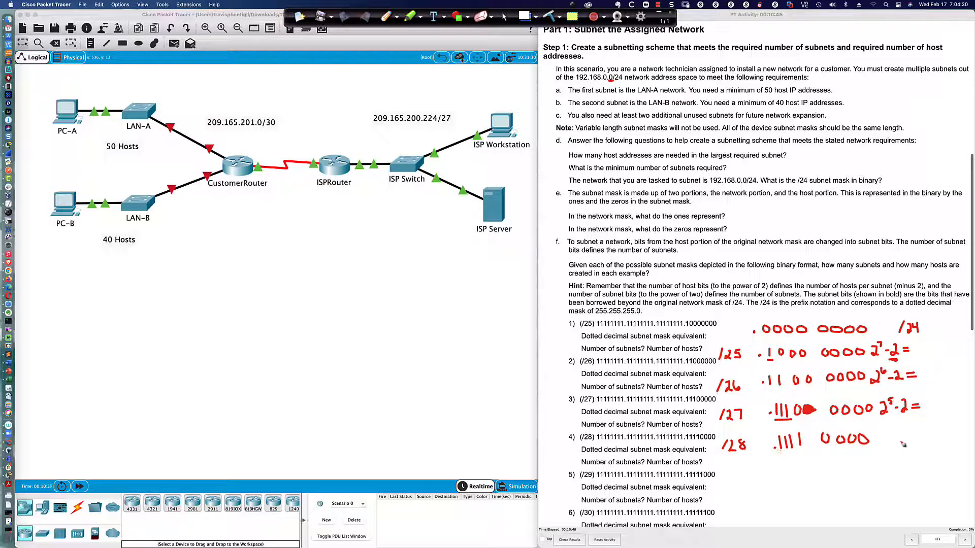
{"action": "mouse_move", "coordinate": [891, 434]}
{"action": "left_mouse_down"}
{"action": "mouse_move", "coordinate": [890, 447]}
{"action": "mouse_move", "coordinate": [907, 435]}
{"action": "mouse_move", "coordinate": [927, 440]}
{"action": "left_mouse_up"}
{"action": "left_click_drag", "start_coordinate": [935, 430], "coordinate": [937, 440]}
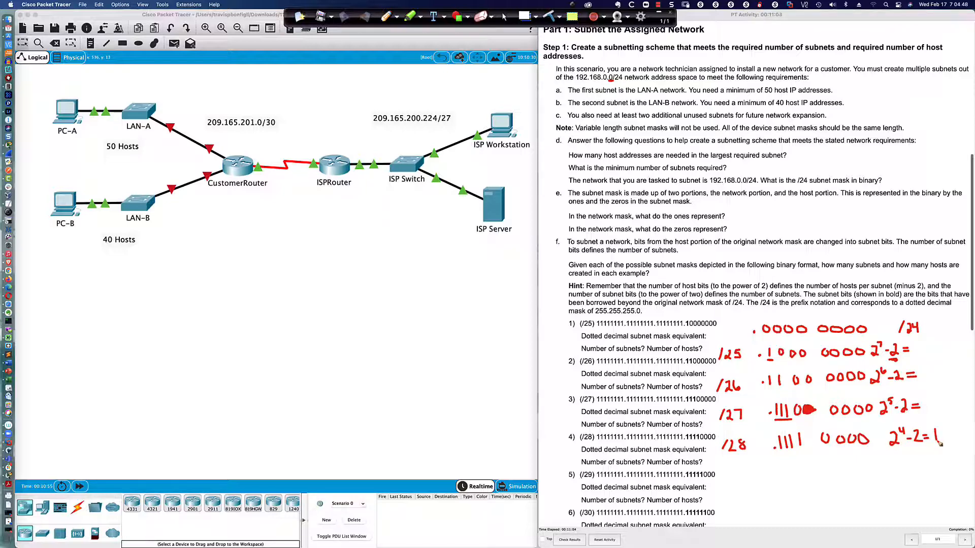
{"action": "left_click_drag", "start_coordinate": [940, 432], "coordinate": [947, 448]}
{"action": "mouse_move", "coordinate": [724, 455]}
{"action": "left_mouse_down"}
{"action": "mouse_move", "coordinate": [746, 452]}
{"action": "mouse_move", "coordinate": [736, 458]}
{"action": "left_mouse_up"}
Write 30 after 2⁵-2=, underline the 40-host LAN-B requirement, and write 62 on the /26 row.
{"action": "left_click_drag", "start_coordinate": [924, 398], "coordinate": [947, 408]}
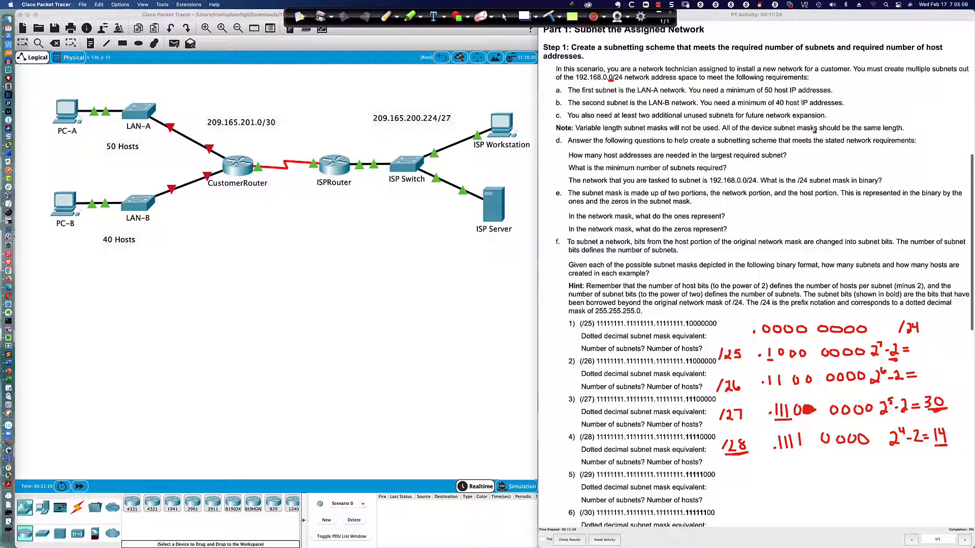
{"action": "mouse_move", "coordinate": [775, 107]}
{"action": "left_mouse_down"}
{"action": "mouse_move", "coordinate": [786, 109]}
{"action": "mouse_move", "coordinate": [773, 93]}
{"action": "left_mouse_up"}
{"action": "left_click_drag", "start_coordinate": [926, 367], "coordinate": [928, 385]}
Write 126 after 2⁷-2=, flag requirement c, and bracket the /26 row with its 62 result.
{"action": "mouse_move", "coordinate": [918, 345]}
{"action": "left_mouse_down"}
{"action": "mouse_move", "coordinate": [917, 356]}
{"action": "mouse_move", "coordinate": [938, 357]}
{"action": "left_mouse_up"}
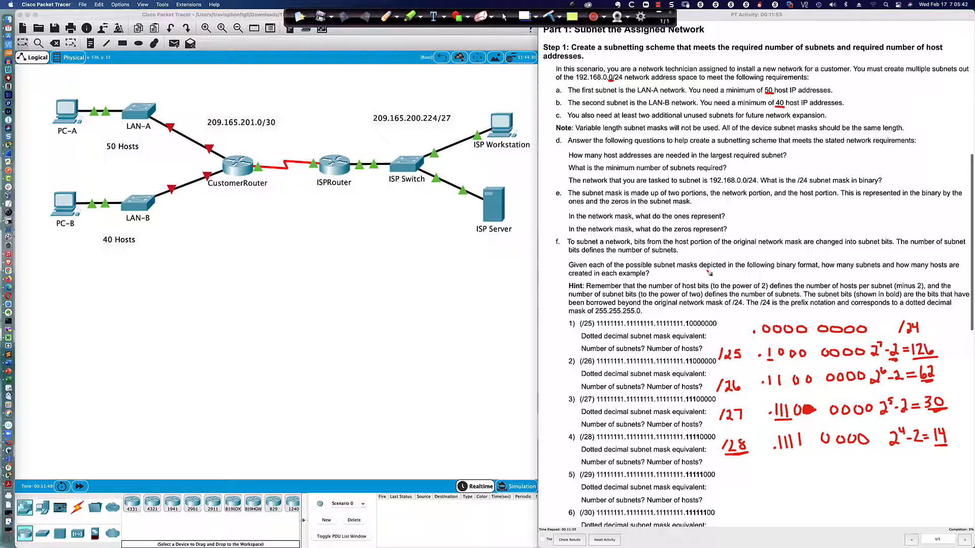
{"action": "left_click_drag", "start_coordinate": [544, 116], "coordinate": [553, 119]}
{"action": "left_click_drag", "start_coordinate": [715, 376], "coordinate": [717, 399]}
{"action": "mouse_move", "coordinate": [932, 360]}
{"action": "left_mouse_down"}
{"action": "mouse_move", "coordinate": [946, 361]}
{"action": "mouse_move", "coordinate": [942, 387]}
{"action": "left_mouse_up"}
Handwrite 192.168.0.0/26 beside item 5 with an arrow pointing from its mask bits.
{"action": "mouse_move", "coordinate": [734, 471]}
{"action": "left_mouse_down"}
{"action": "mouse_move", "coordinate": [734, 488]}
{"action": "mouse_move", "coordinate": [739, 477]}
{"action": "mouse_move", "coordinate": [743, 486]}
{"action": "mouse_move", "coordinate": [781, 466]}
{"action": "left_mouse_up"}
{"action": "left_click", "coordinate": [757, 480]}
{"action": "left_click", "coordinate": [786, 481]}
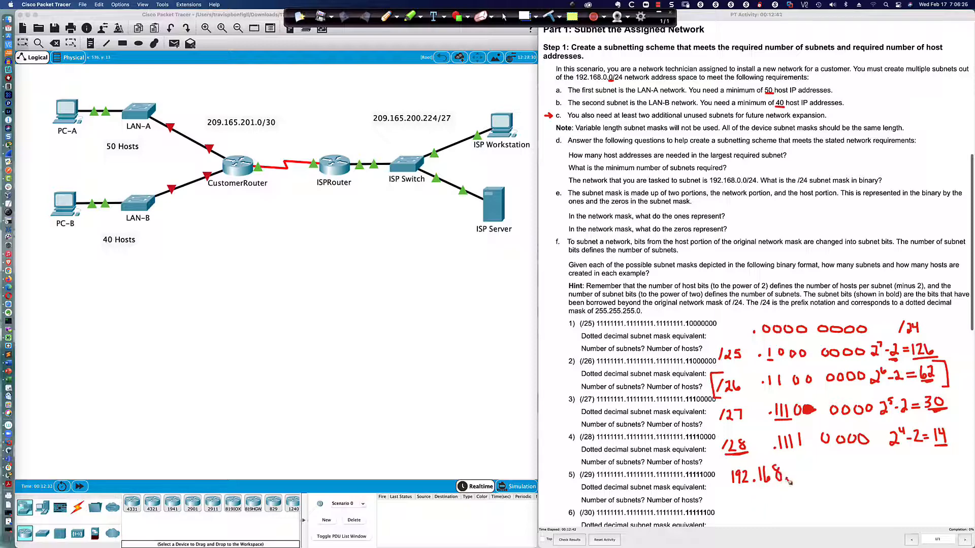
{"action": "left_click_drag", "start_coordinate": [801, 467], "coordinate": [817, 474]}
{"action": "left_click_drag", "start_coordinate": [692, 478], "coordinate": [723, 480]}
{"action": "mouse_move", "coordinate": [829, 462]}
{"action": "left_mouse_down"}
{"action": "mouse_move", "coordinate": [820, 485]}
{"action": "mouse_move", "coordinate": [844, 477]}
{"action": "left_mouse_up"}
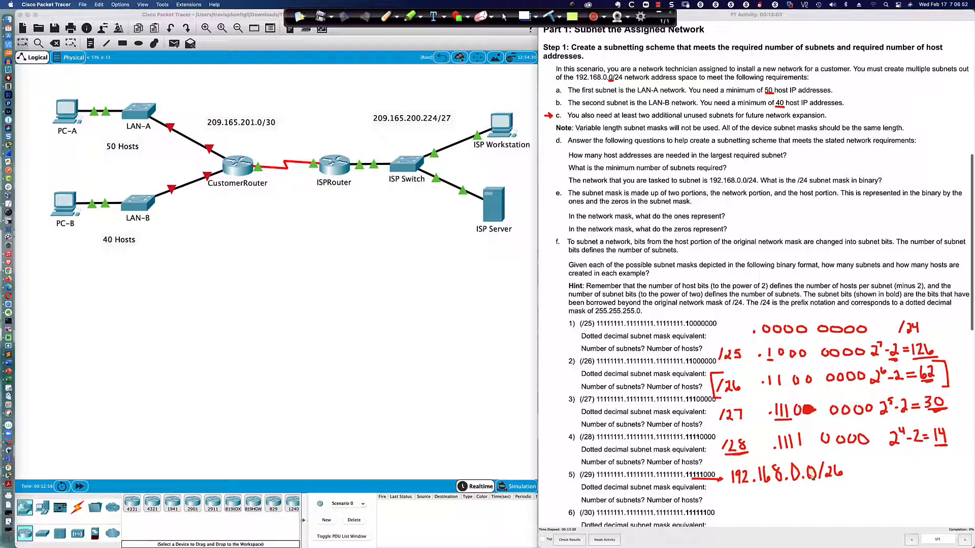
Brace the first /26 subnet and write .64 as the second subnet start.
{"action": "left_click", "coordinate": [811, 522]}
{"action": "left_click_drag", "start_coordinate": [847, 455], "coordinate": [859, 527]}
{"action": "left_click_drag", "start_coordinate": [868, 464], "coordinate": [880, 475]}
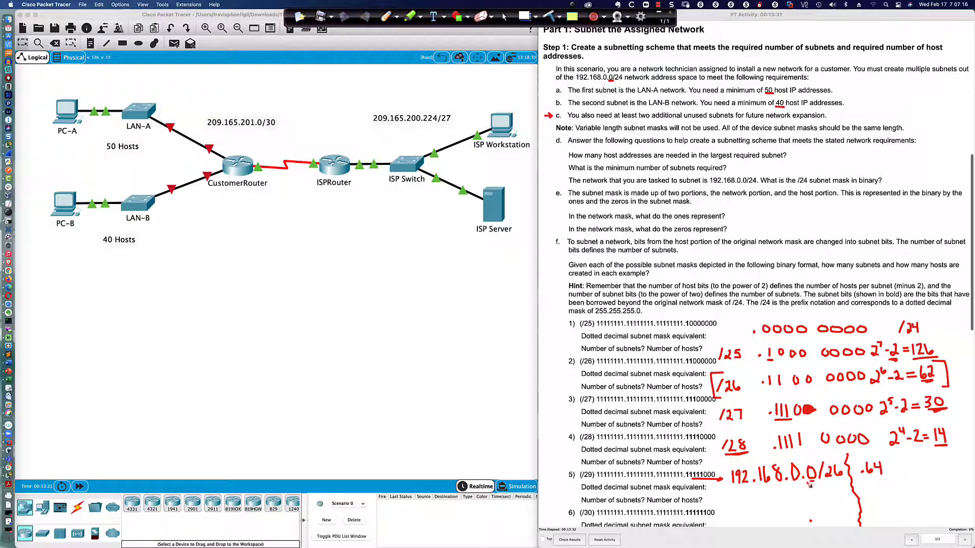
{"action": "left_click_drag", "start_coordinate": [805, 483], "coordinate": [818, 484]}
{"action": "left_click_drag", "start_coordinate": [893, 459], "coordinate": [903, 523]}
Add braced subnet starts .128 and .192, with dots marking each subnet's end.
{"action": "left_click_drag", "start_coordinate": [912, 461], "coordinate": [925, 471]}
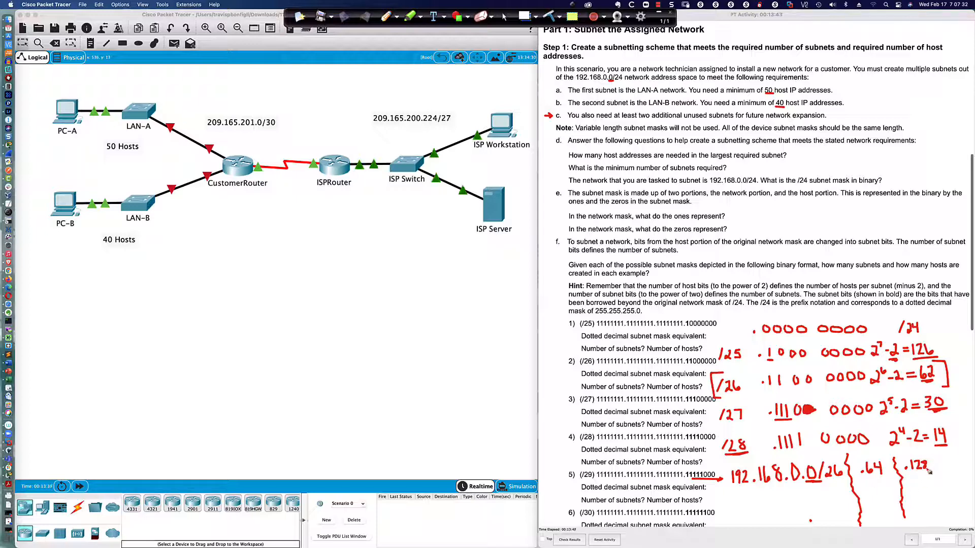
{"action": "left_click_drag", "start_coordinate": [934, 460], "coordinate": [942, 514]}
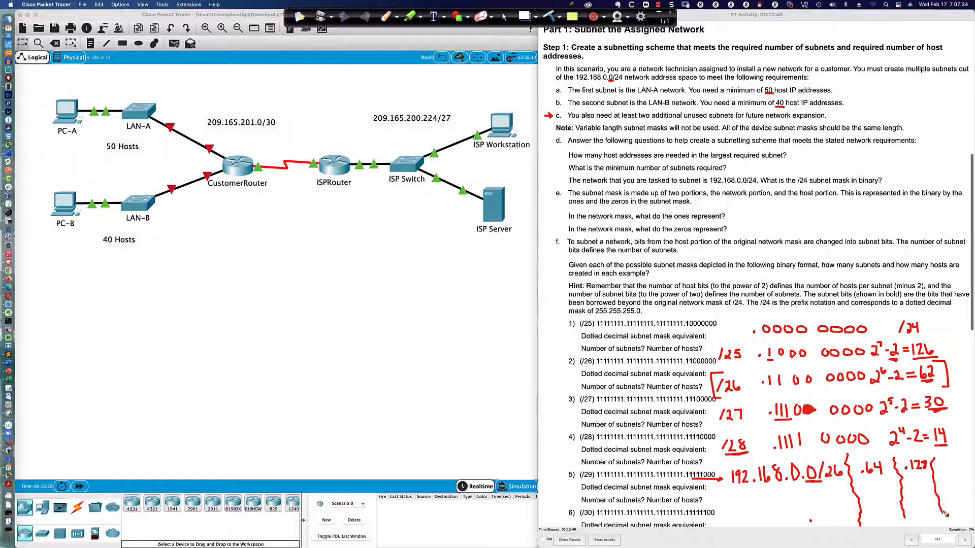
{"action": "left_click", "coordinate": [942, 472]}
{"action": "mouse_move", "coordinate": [946, 461]}
{"action": "left_mouse_down"}
{"action": "mouse_move", "coordinate": [947, 471]}
{"action": "mouse_move", "coordinate": [951, 462]}
{"action": "mouse_move", "coordinate": [965, 468]}
{"action": "left_mouse_up"}
{"action": "left_click", "coordinate": [870, 516]}
{"action": "left_click", "coordinate": [912, 513]}
{"action": "left_click", "coordinate": [950, 511]}
Write the subnet end addresses .63, .127 and .191 under the brackets.
{"action": "left_click_drag", "start_coordinate": [816, 507], "coordinate": [825, 522]}
{"action": "mouse_move", "coordinate": [875, 510]}
{"action": "left_mouse_down"}
{"action": "mouse_move", "coordinate": [882, 520]}
{"action": "mouse_move", "coordinate": [892, 510]}
{"action": "mouse_move", "coordinate": [888, 520]}
{"action": "left_mouse_up"}
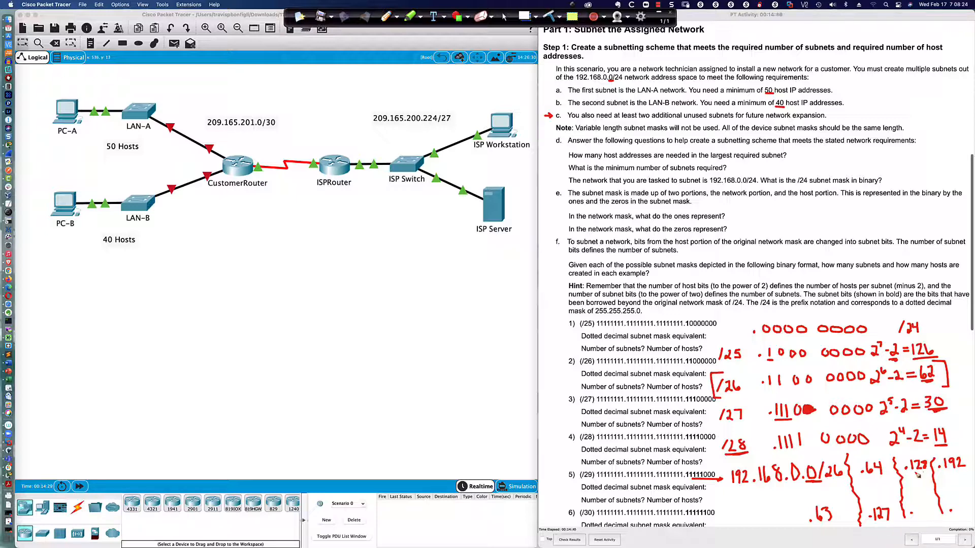
{"action": "left_click_drag", "start_coordinate": [915, 472], "coordinate": [931, 471]}
{"action": "left_click_drag", "start_coordinate": [917, 510], "coordinate": [930, 521]}
Box the 2⁶ and underline the host-bit zeros on the /26 row.
{"action": "left_click_drag", "start_coordinate": [868, 387], "coordinate": [874, 387]}
{"action": "mouse_move", "coordinate": [895, 390]}
{"action": "left_mouse_down"}
{"action": "mouse_move", "coordinate": [890, 365]}
{"action": "mouse_move", "coordinate": [874, 365]}
{"action": "mouse_move", "coordinate": [870, 390]}
{"action": "left_mouse_up"}
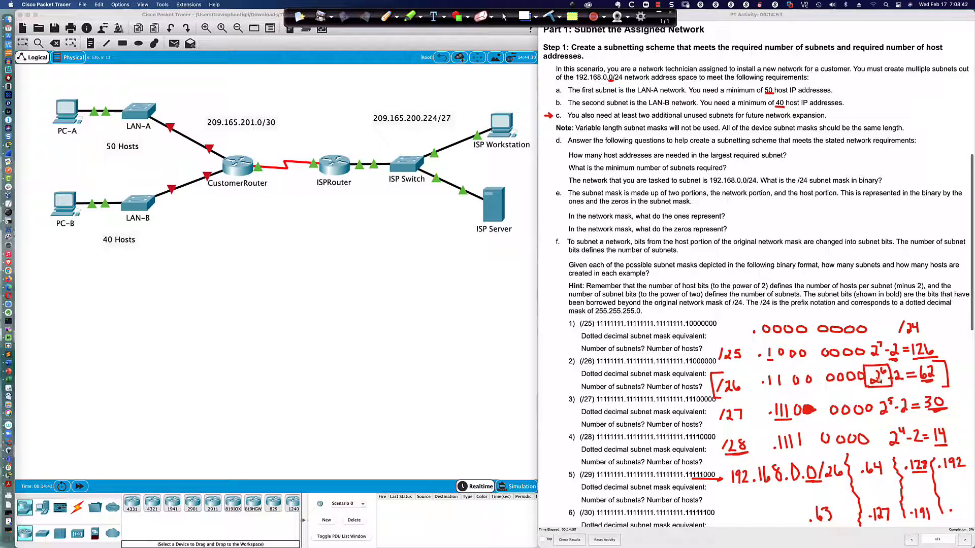
{"action": "left_click_drag", "start_coordinate": [796, 390], "coordinate": [866, 389]}
Write .255, circle-number the four /26 subnets, then highlight 'Variable length subnet' and LAN-A.
{"action": "mouse_move", "coordinate": [957, 508]}
{"action": "left_mouse_down"}
{"action": "mouse_move", "coordinate": [958, 519]}
{"action": "mouse_move", "coordinate": [969, 506]}
{"action": "mouse_move", "coordinate": [970, 518]}
{"action": "mouse_move", "coordinate": [970, 505]}
{"action": "left_mouse_up"}
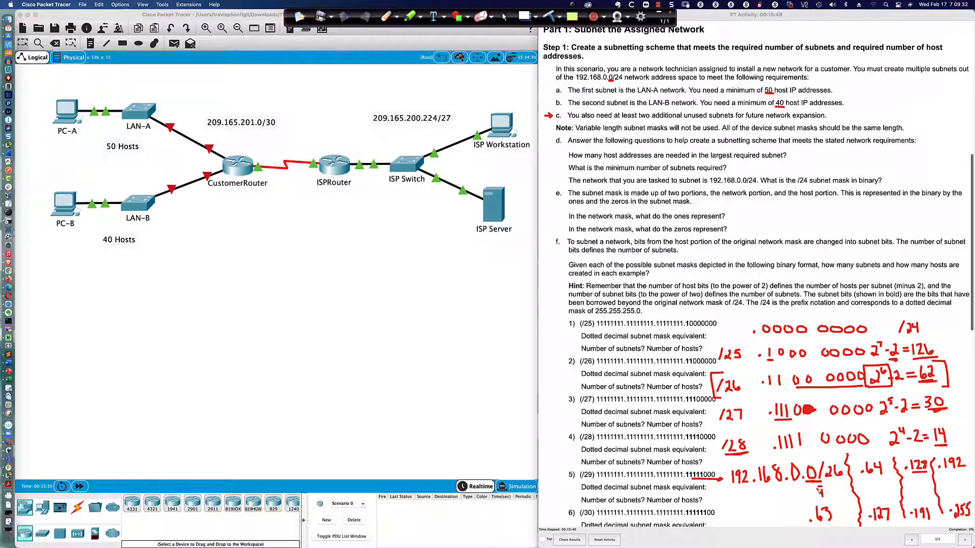
{"action": "mouse_move", "coordinate": [818, 491]}
{"action": "left_mouse_down"}
{"action": "mouse_move", "coordinate": [828, 500]}
{"action": "mouse_move", "coordinate": [824, 486]}
{"action": "mouse_move", "coordinate": [886, 496]}
{"action": "mouse_move", "coordinate": [874, 486]}
{"action": "mouse_move", "coordinate": [869, 498]}
{"action": "mouse_move", "coordinate": [919, 486]}
{"action": "mouse_move", "coordinate": [909, 500]}
{"action": "mouse_move", "coordinate": [929, 488]}
{"action": "mouse_move", "coordinate": [918, 481]}
{"action": "mouse_move", "coordinate": [967, 496]}
{"action": "mouse_move", "coordinate": [955, 476]}
{"action": "left_mouse_up"}
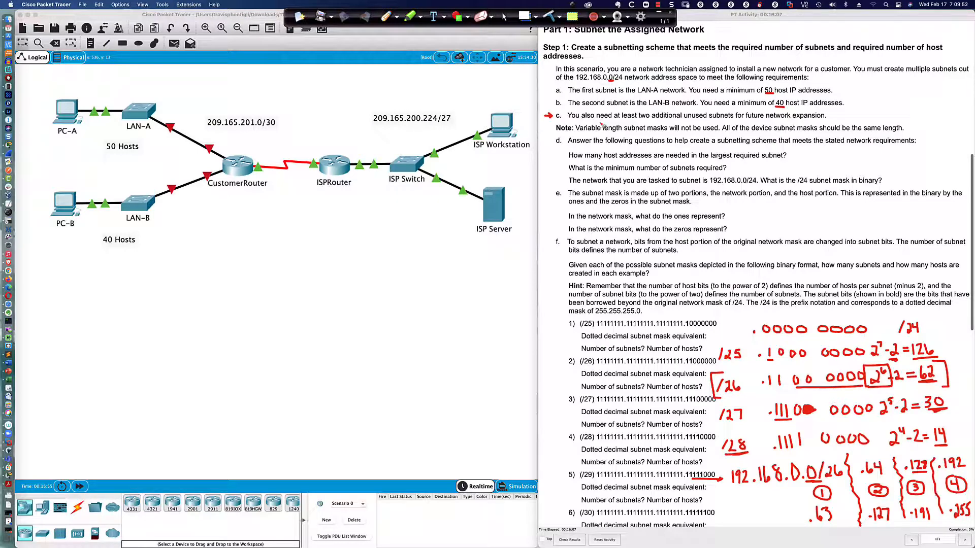
{"action": "left_click", "coordinate": [506, 17]}
{"action": "left_click_drag", "start_coordinate": [575, 128], "coordinate": [648, 130]}
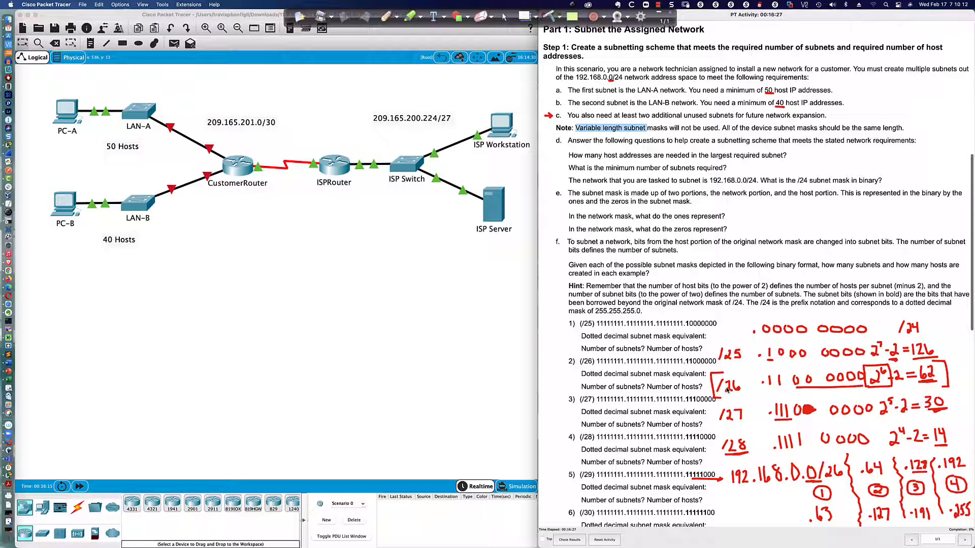
{"action": "left_click_drag", "start_coordinate": [635, 90], "coordinate": [680, 103]}
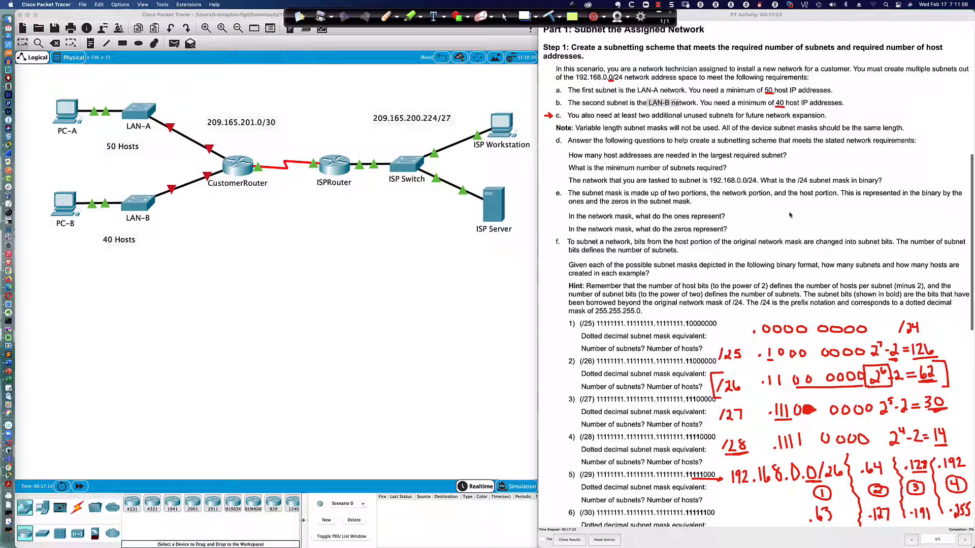
Underline /24 with the Ink2Go pen and handwrite 11111111.11111111.11111111. beside the network-mask question.
{"action": "triple_click", "coordinate": [771, 214]}
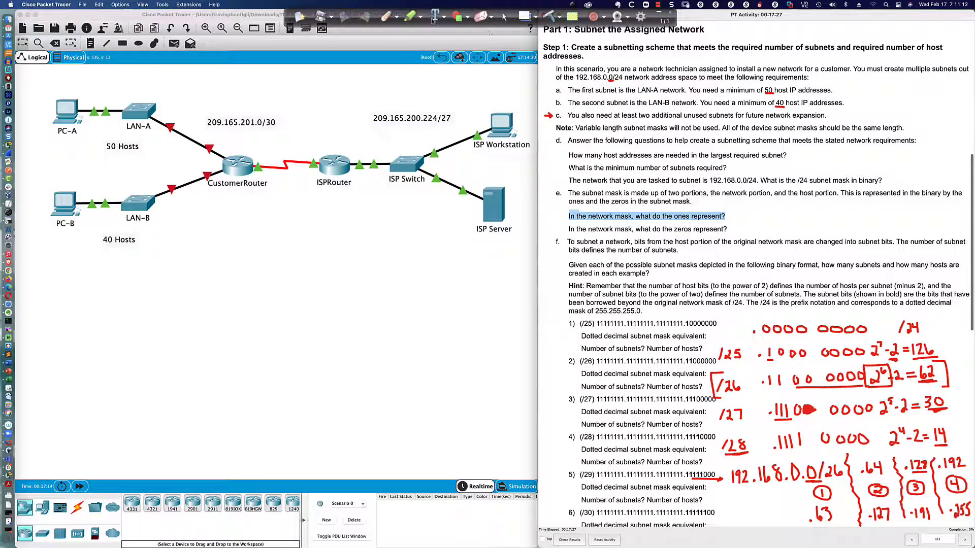
{"action": "left_click", "coordinate": [387, 16]}
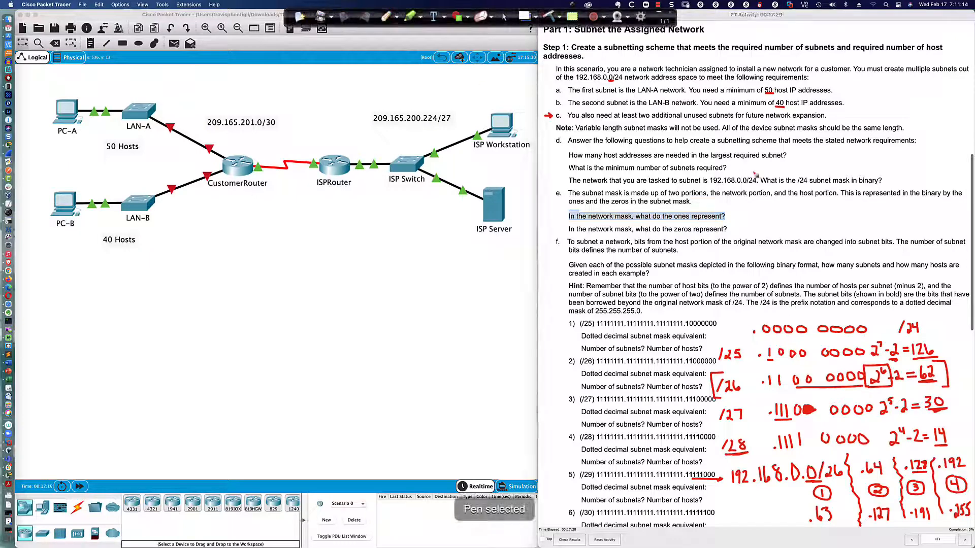
{"action": "mouse_move", "coordinate": [747, 184]}
{"action": "left_mouse_down"}
{"action": "mouse_move", "coordinate": [757, 184]}
{"action": "mouse_move", "coordinate": [755, 218]}
{"action": "mouse_move", "coordinate": [965, 219]}
{"action": "left_mouse_up"}
{"action": "left_click", "coordinate": [795, 219]}
{"action": "left_click", "coordinate": [841, 220]}
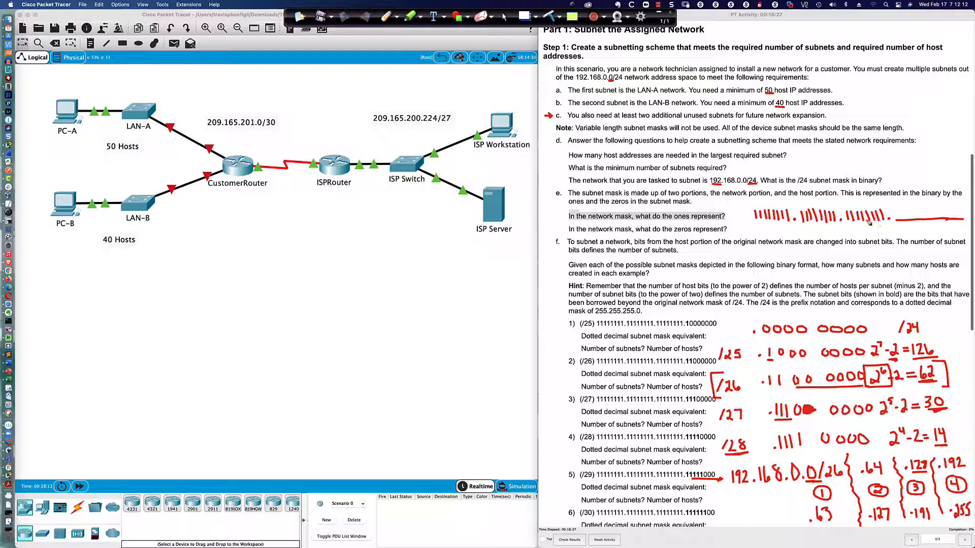
{"action": "left_click", "coordinate": [505, 15]}
{"action": "left_click", "coordinate": [578, 223]}
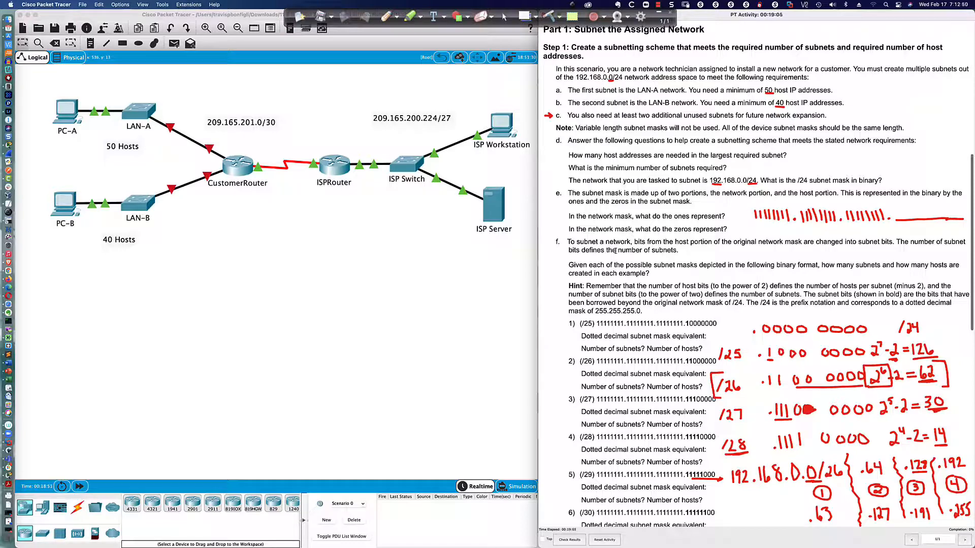
{"action": "scroll", "coordinate": [699, 246], "scroll_direction": "down", "scroll_amount": 5}
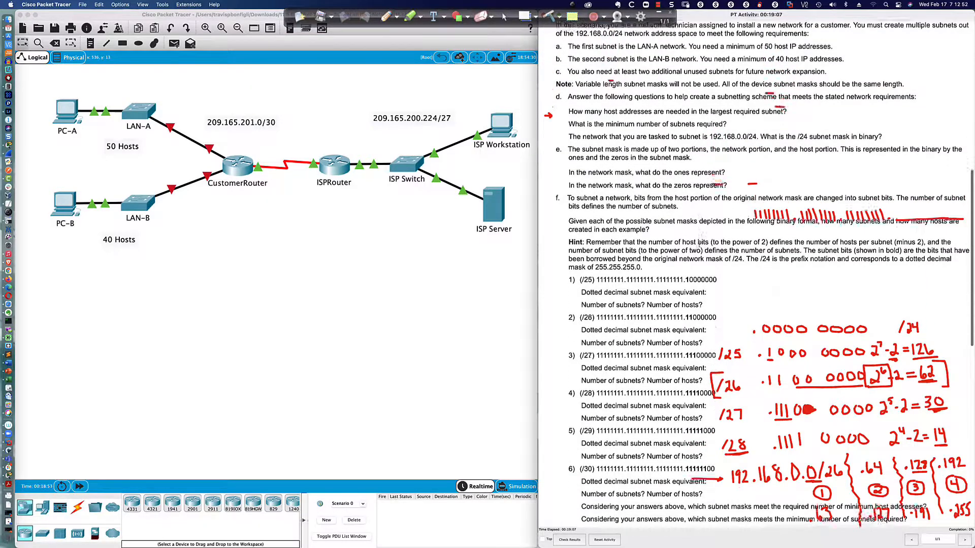
{"action": "scroll", "coordinate": [699, 245], "scroll_direction": "down", "scroll_amount": 4}
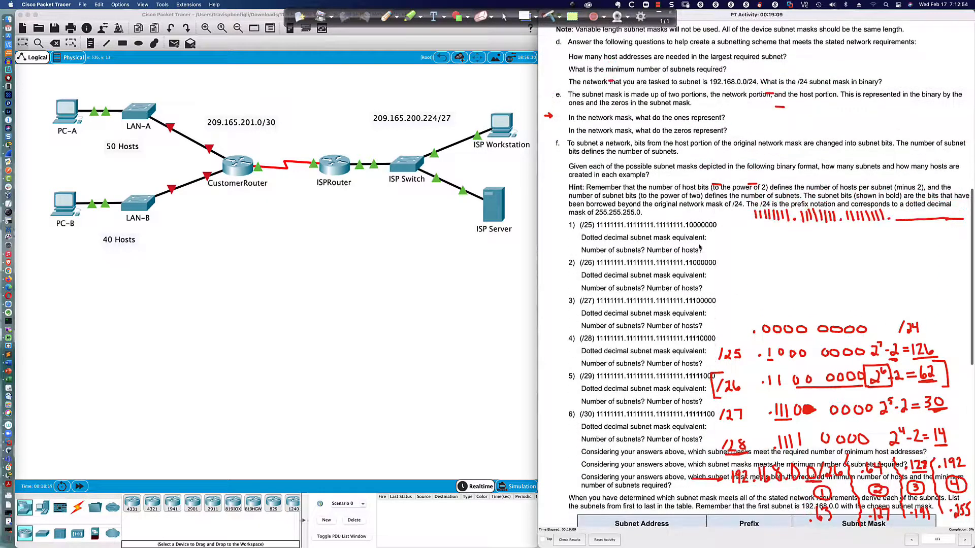
{"action": "scroll", "coordinate": [699, 245], "scroll_direction": "down", "scroll_amount": 7}
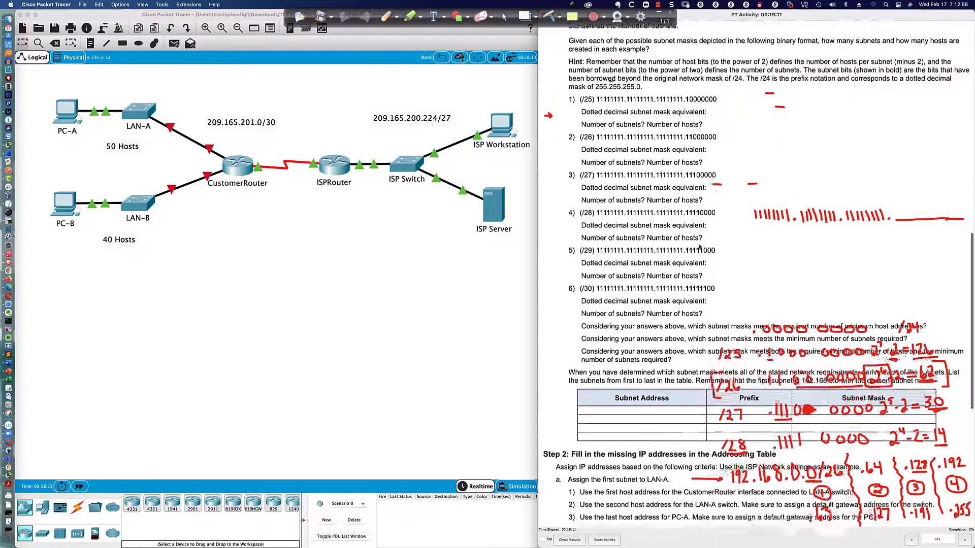
{"action": "scroll", "coordinate": [699, 245], "scroll_direction": "down", "scroll_amount": 4}
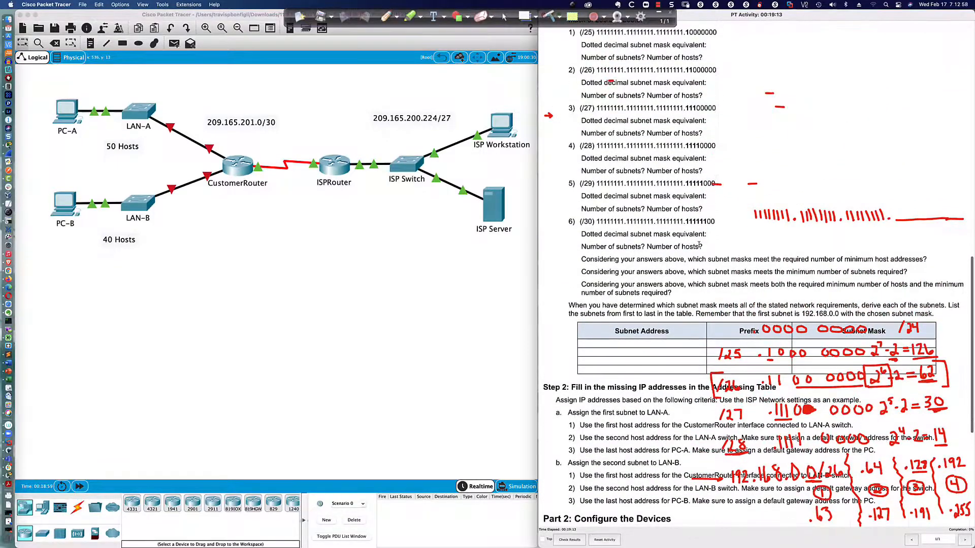
{"action": "scroll", "coordinate": [699, 246], "scroll_direction": "down", "scroll_amount": 2}
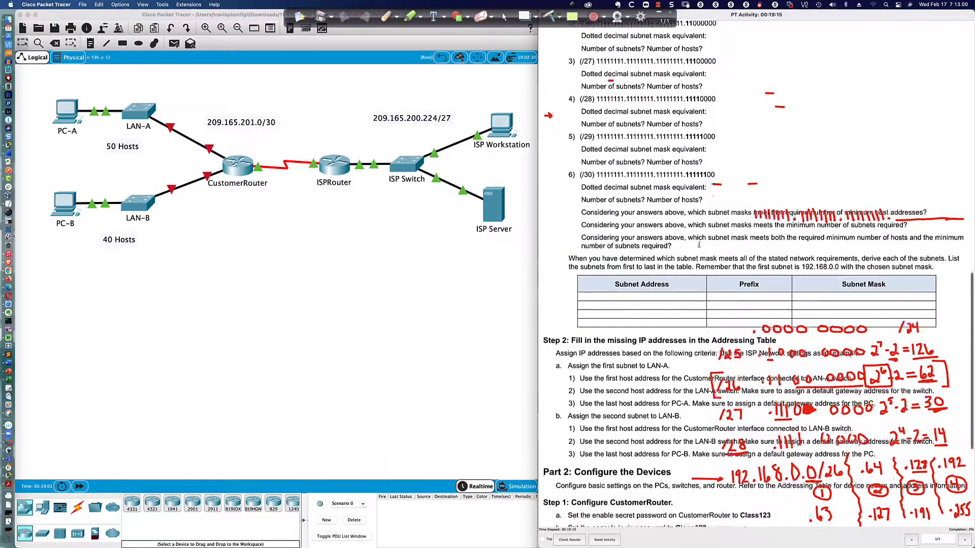
{"action": "scroll", "coordinate": [699, 245], "scroll_direction": "down", "scroll_amount": 2}
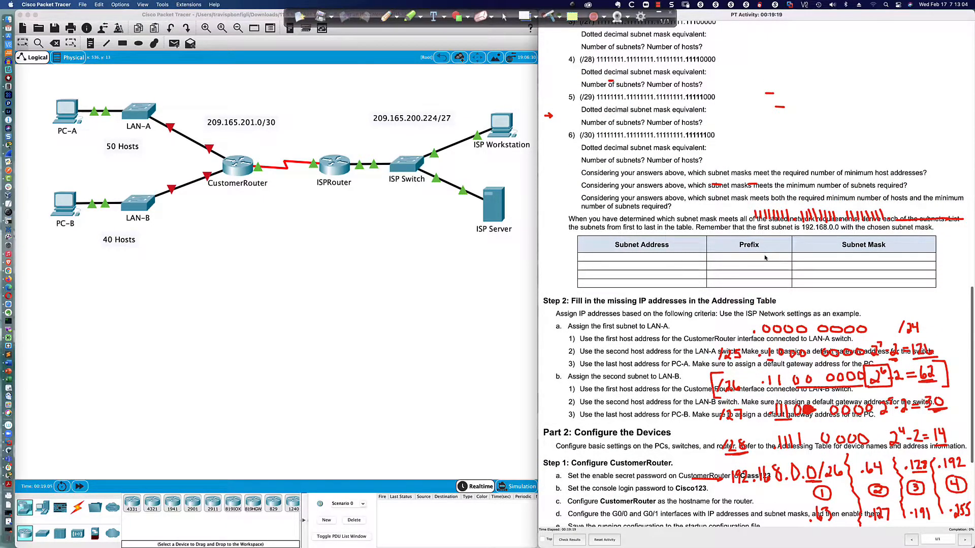
{"action": "scroll", "coordinate": [764, 257], "scroll_direction": "down", "scroll_amount": 6}
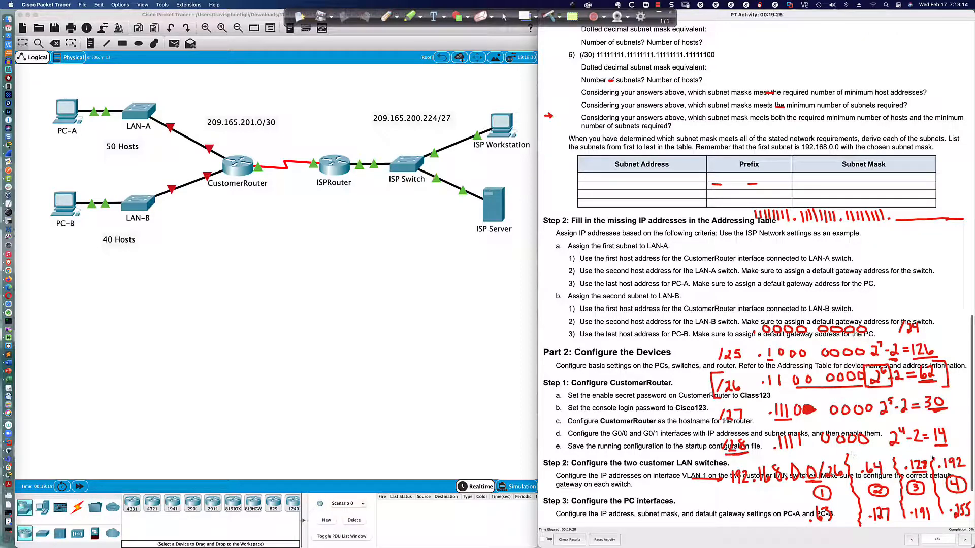
{"action": "scroll", "coordinate": [736, 353], "scroll_direction": "down", "scroll_amount": 3}
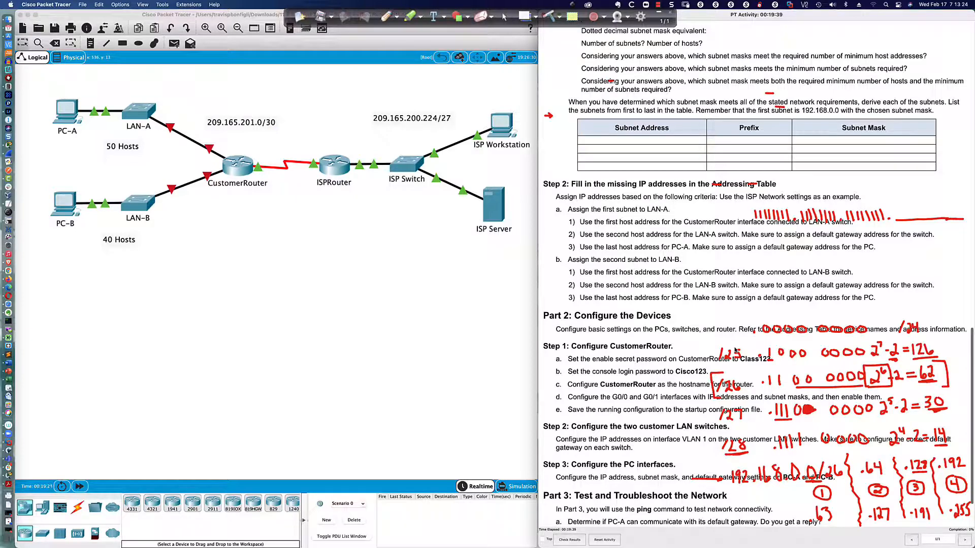
{"action": "scroll", "coordinate": [735, 350], "scroll_direction": "down", "scroll_amount": 1}
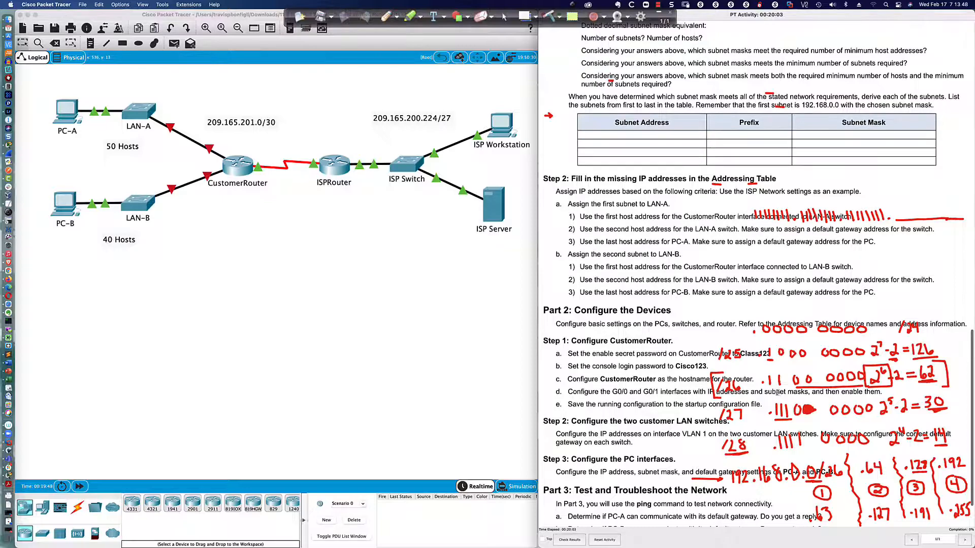
{"action": "scroll", "coordinate": [637, 277], "scroll_direction": "up", "scroll_amount": 1}
{"action": "scroll", "coordinate": [637, 275], "scroll_direction": "up", "scroll_amount": 1}
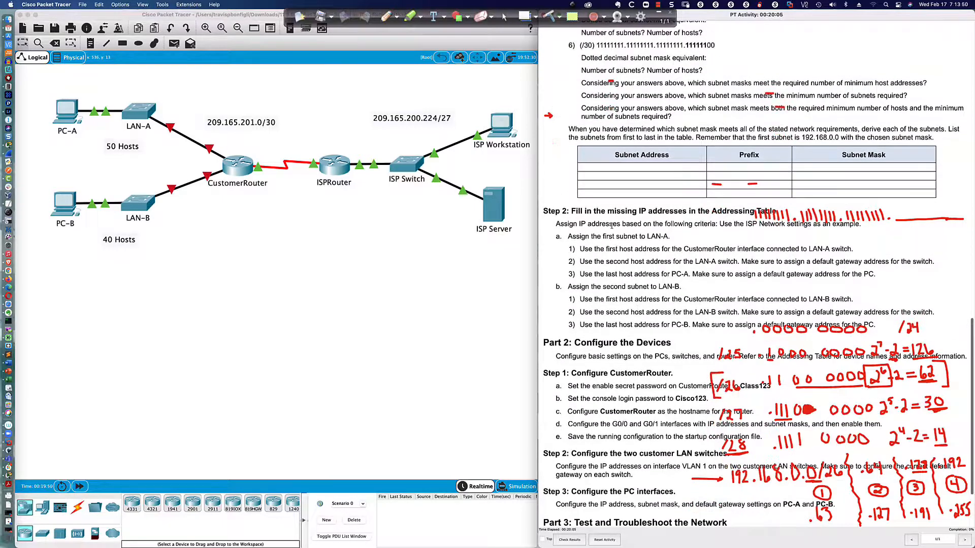
{"action": "scroll", "coordinate": [611, 225], "scroll_direction": "up", "scroll_amount": 1}
{"action": "scroll", "coordinate": [611, 234], "scroll_direction": "down", "scroll_amount": 1}
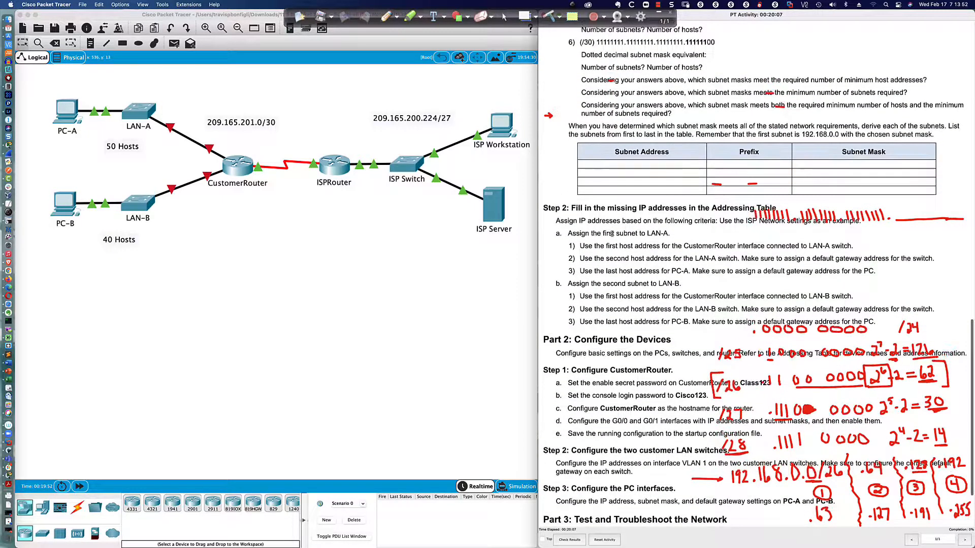
{"action": "scroll", "coordinate": [612, 233], "scroll_direction": "up", "scroll_amount": 2}
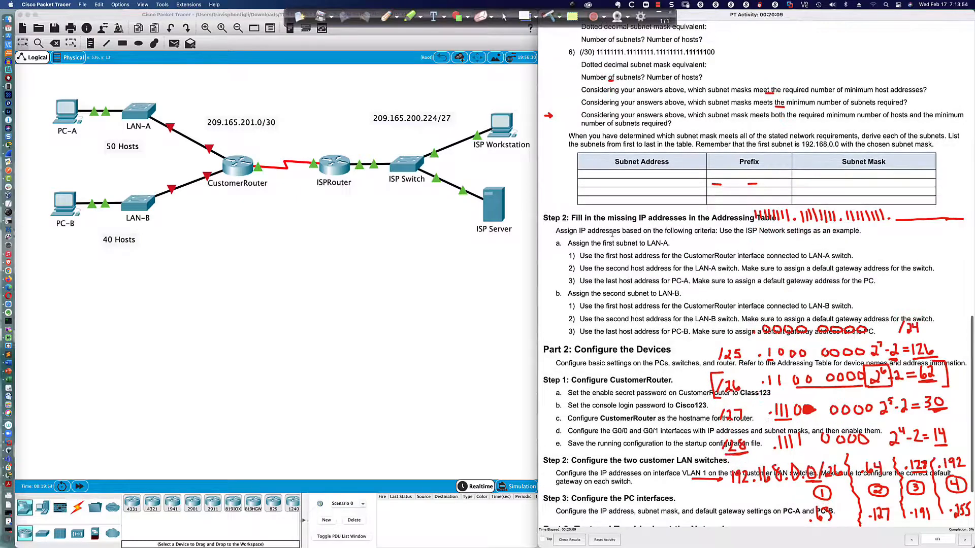
{"action": "scroll", "coordinate": [612, 234], "scroll_direction": "down", "scroll_amount": 1}
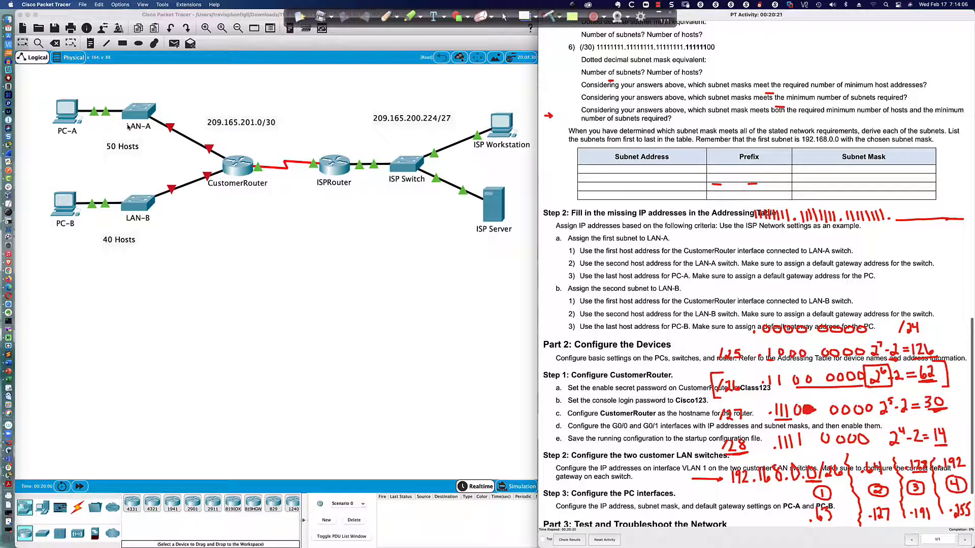
Enter privileged EXEC mode with 'en' in CustomerRouter's CLI, then close its window.
{"action": "left_click", "coordinate": [240, 168]}
{"action": "left_click_drag", "start_coordinate": [378, 142], "coordinate": [66, 326]}
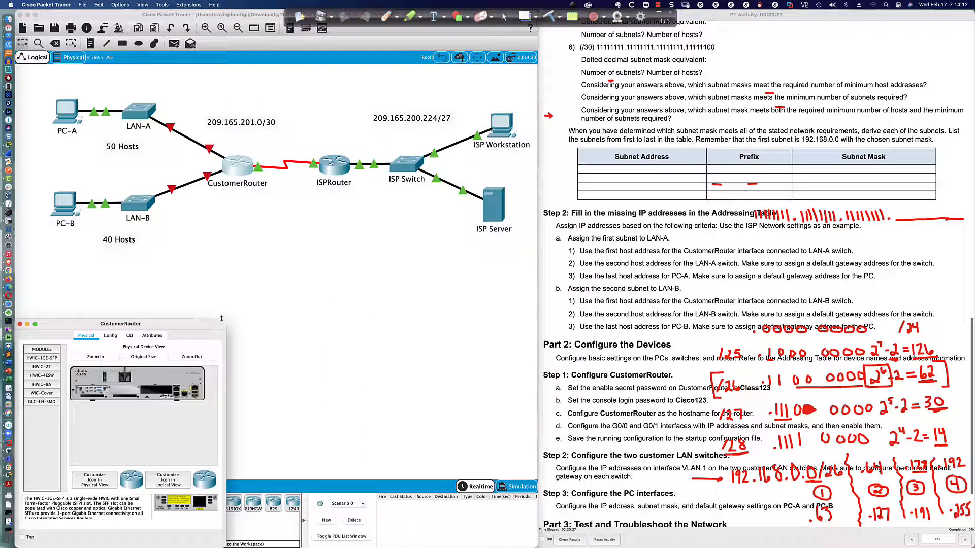
{"action": "left_click_drag", "start_coordinate": [224, 320], "coordinate": [536, 249]}
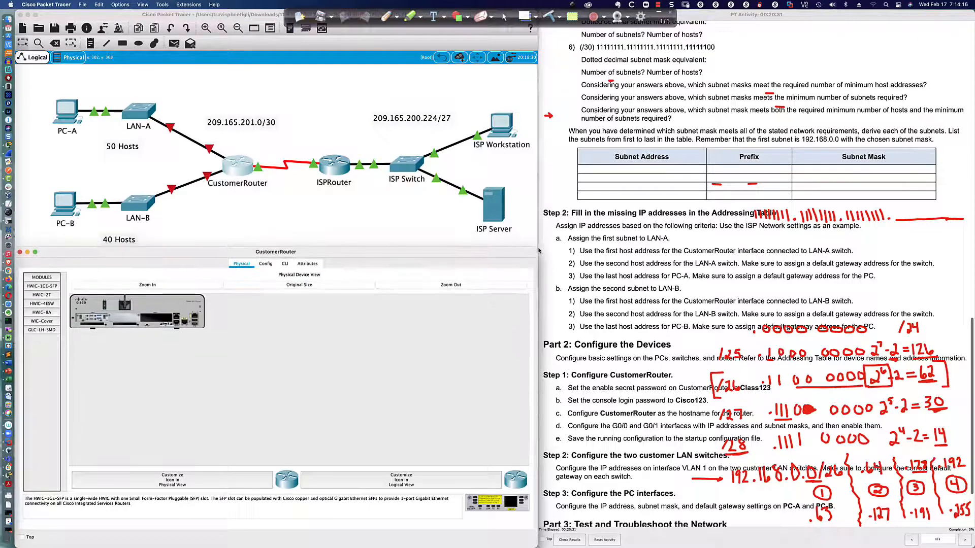
{"action": "left_click", "coordinate": [285, 264]}
{"action": "key", "text": "Return"}
{"action": "key", "text": "Return"}
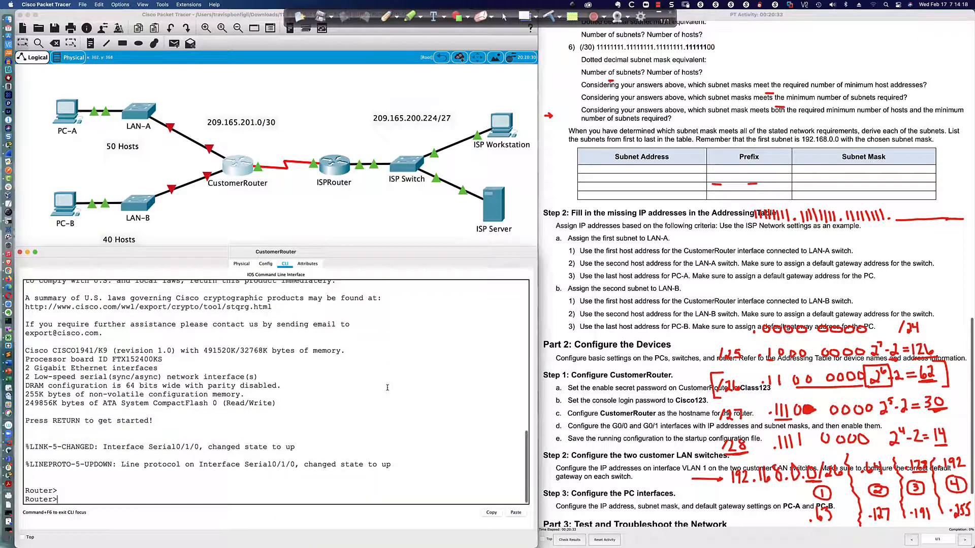
{"action": "key", "text": "Return"}
{"action": "key", "text": "Return"}
{"action": "key", "text": "Return"}
{"action": "type", "text": "en"}
{"action": "key", "text": "Return"}
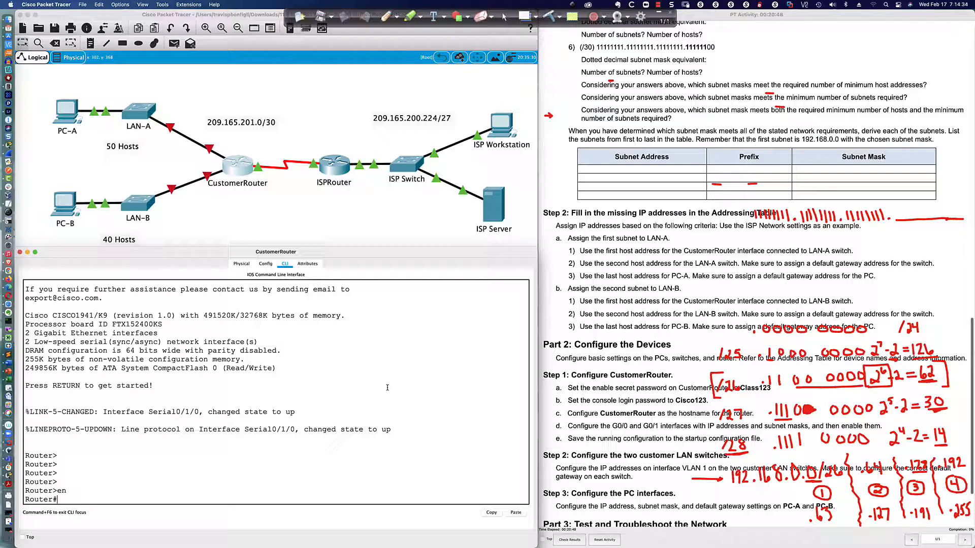
{"action": "key", "text": "super+w"}
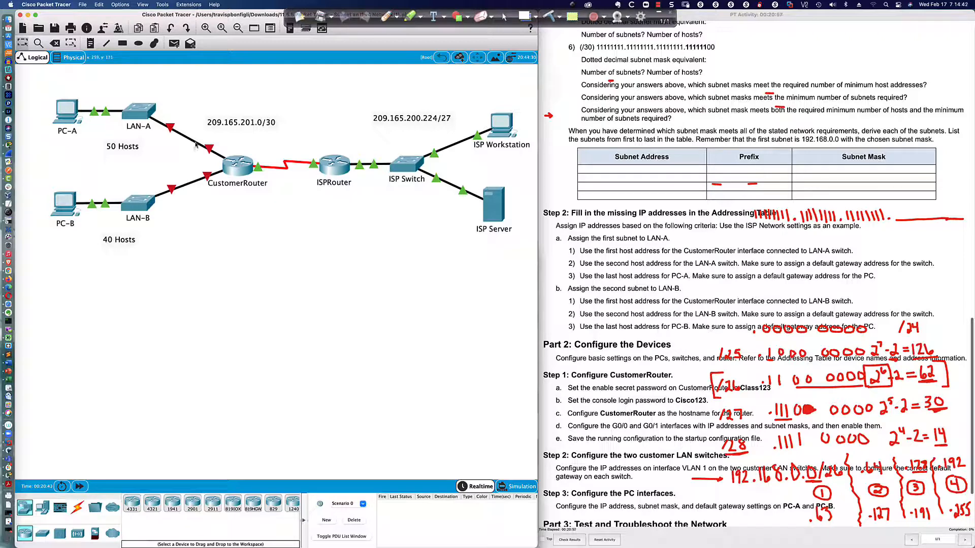
Enter global configuration on CustomerRouter and list interfaces with 'do sh ip int bri'.
{"action": "left_click", "coordinate": [238, 165]}
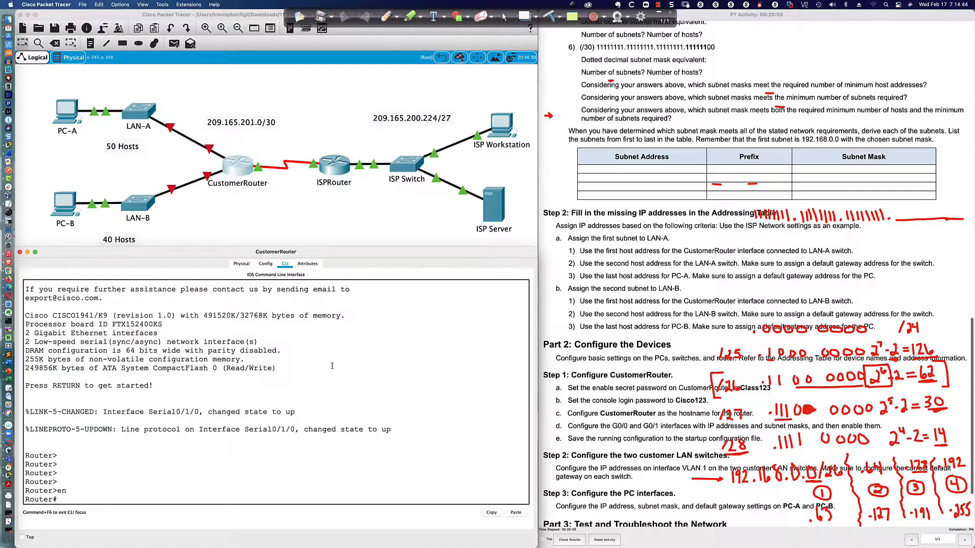
{"action": "type", "text": "conf t"}
{"action": "key", "text": "Return"}
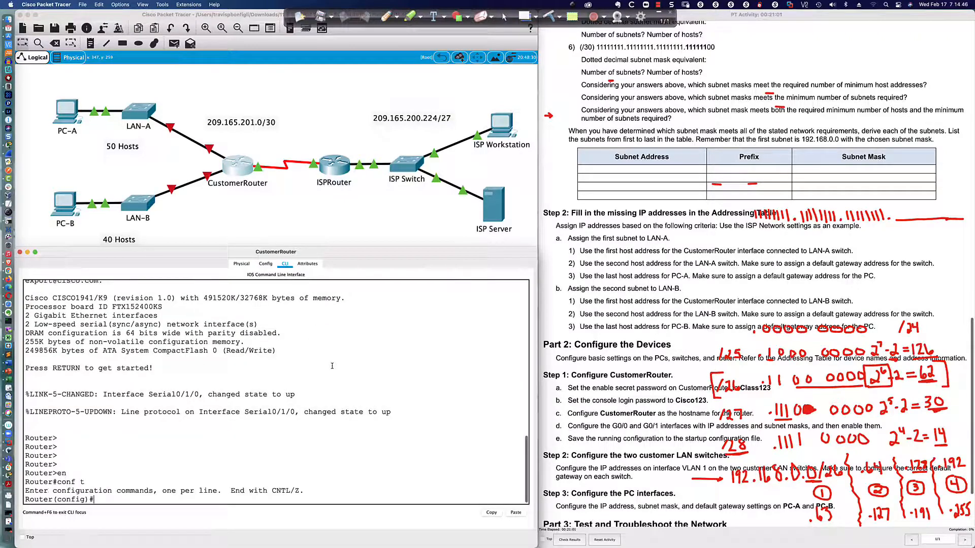
{"action": "type", "text": "do sh ip int bri"}
{"action": "key", "text": "Return"}
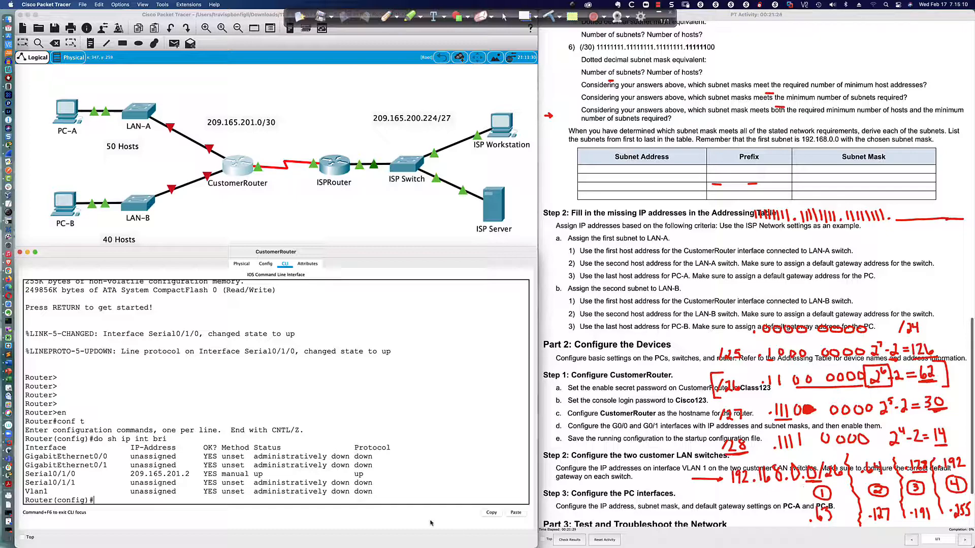
{"action": "scroll", "coordinate": [383, 502], "scroll_direction": "down", "scroll_amount": 1}
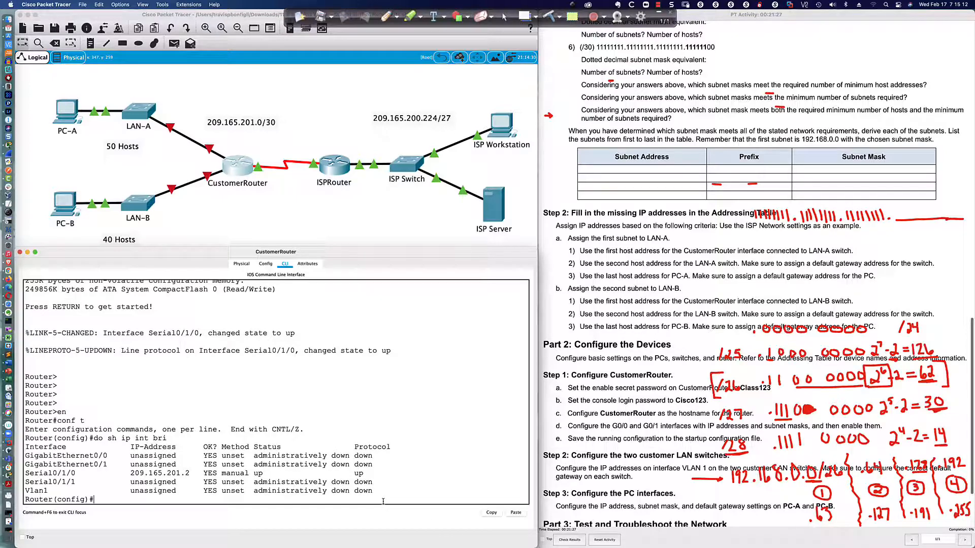
Enable G0/0 with 'no shut' and assign it 192.168.0.1 255.255.255.192.
{"action": "type", "text": "int gi0/0"}
{"action": "key", "text": "Return"}
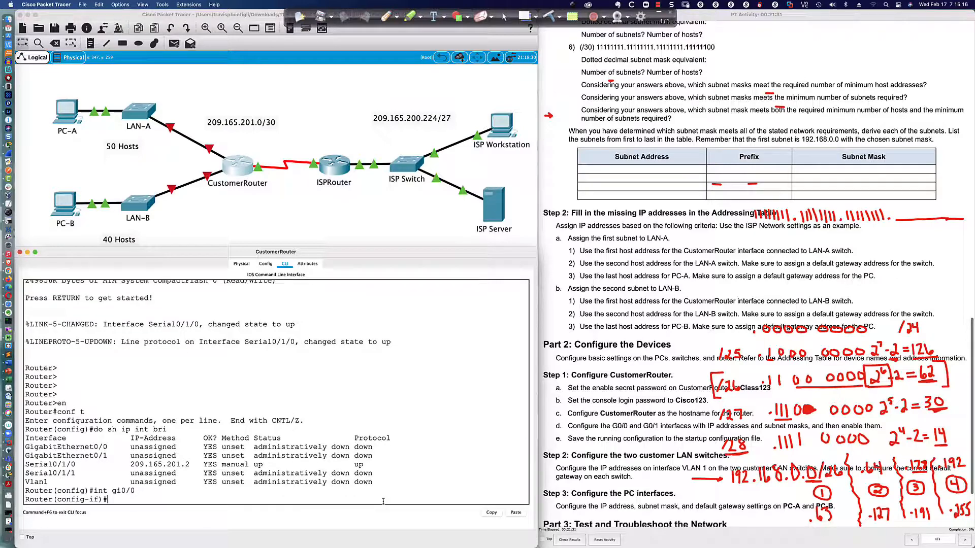
{"action": "type", "text": "no shut"}
{"action": "key", "text": "Return"}
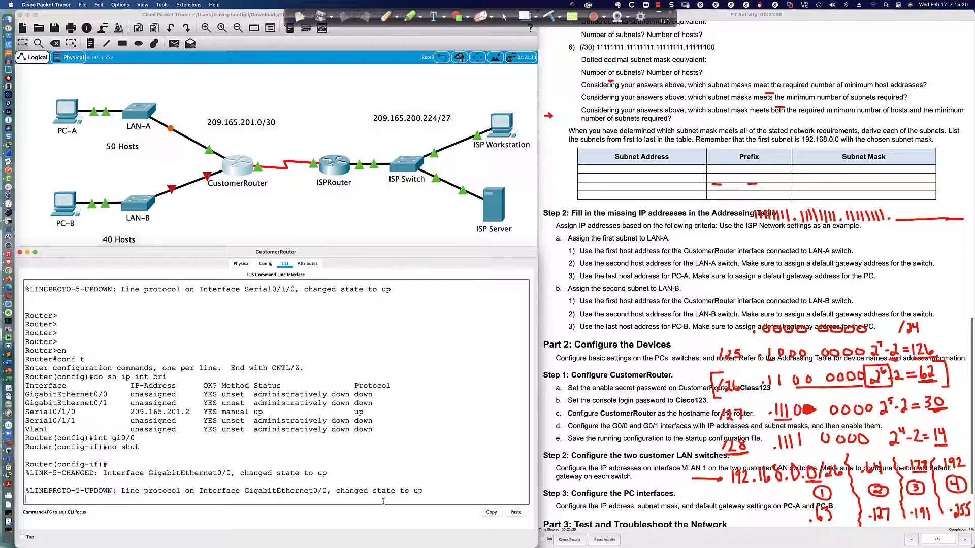
{"action": "key", "text": "Return"}
{"action": "key", "text": "Return"}
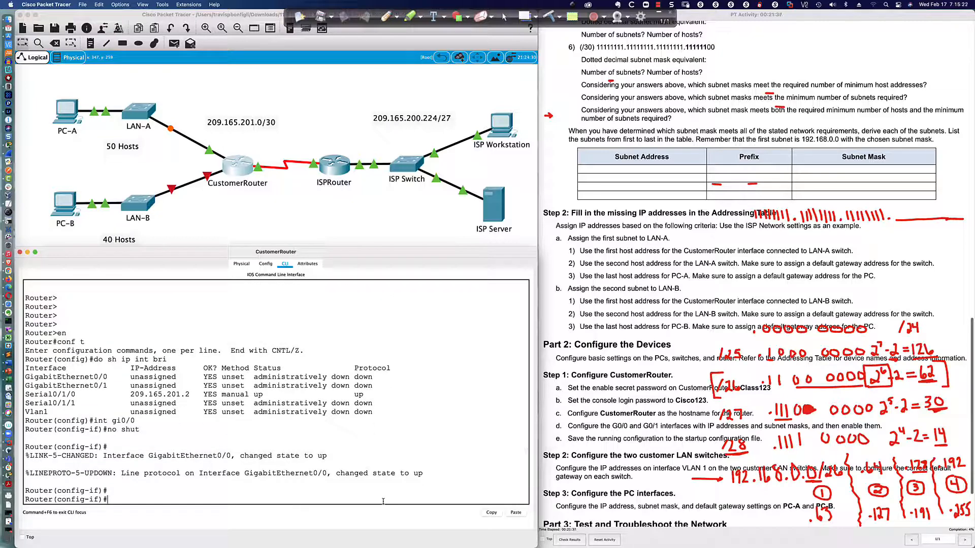
{"action": "type", "text": "ip add 192.168.0.1 255.255.255."}
{"action": "type", "text": "192"}
{"action": "key", "text": "Return"}
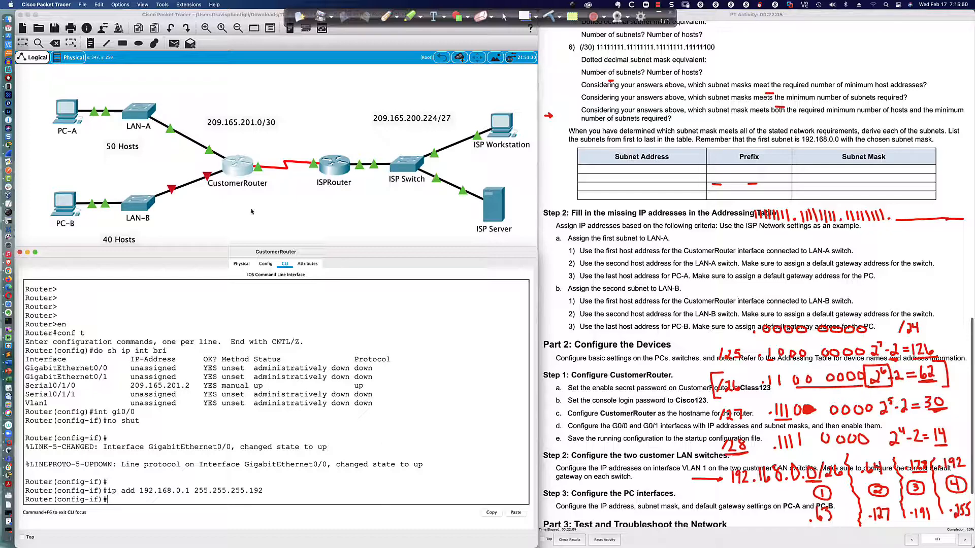
Open LAN-A's CLI and enter global configuration mode with 'en' and 'conf t'.
{"action": "left_click", "coordinate": [141, 118]}
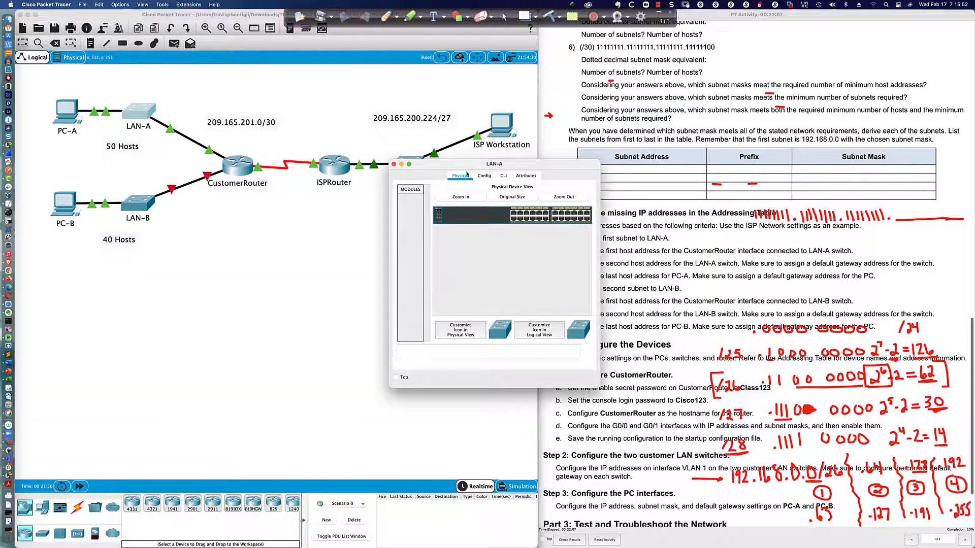
{"action": "left_click_drag", "start_coordinate": [467, 165], "coordinate": [94, 328]}
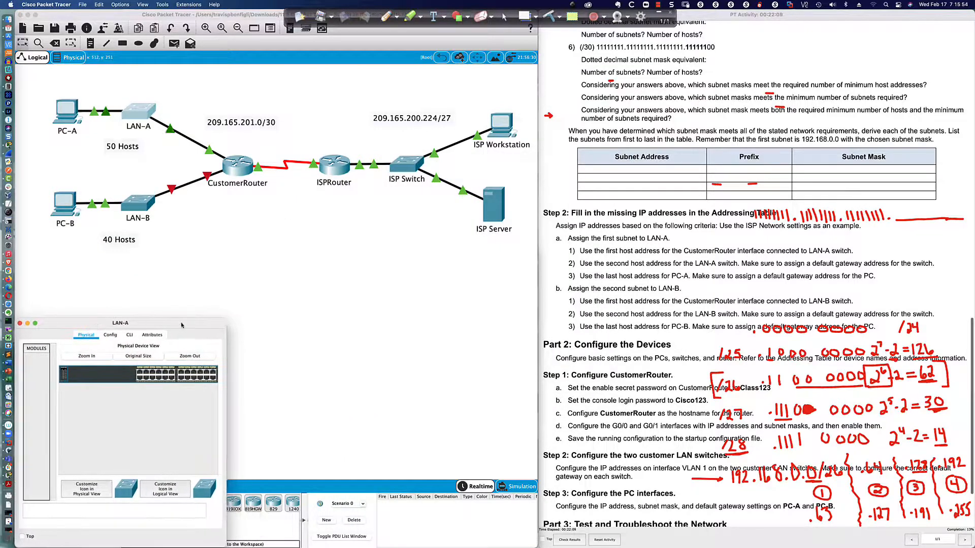
{"action": "left_click_drag", "start_coordinate": [227, 319], "coordinate": [536, 247]}
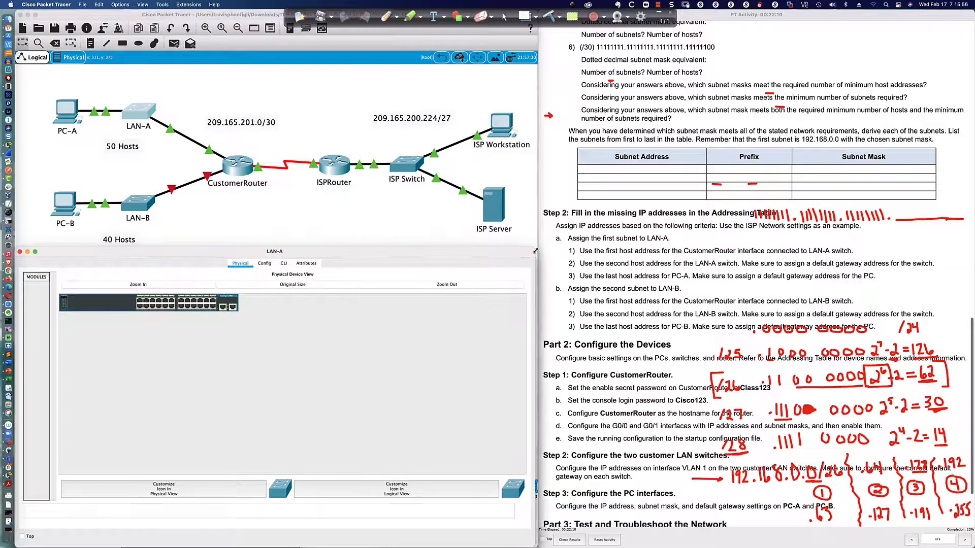
{"action": "left_click", "coordinate": [283, 263]}
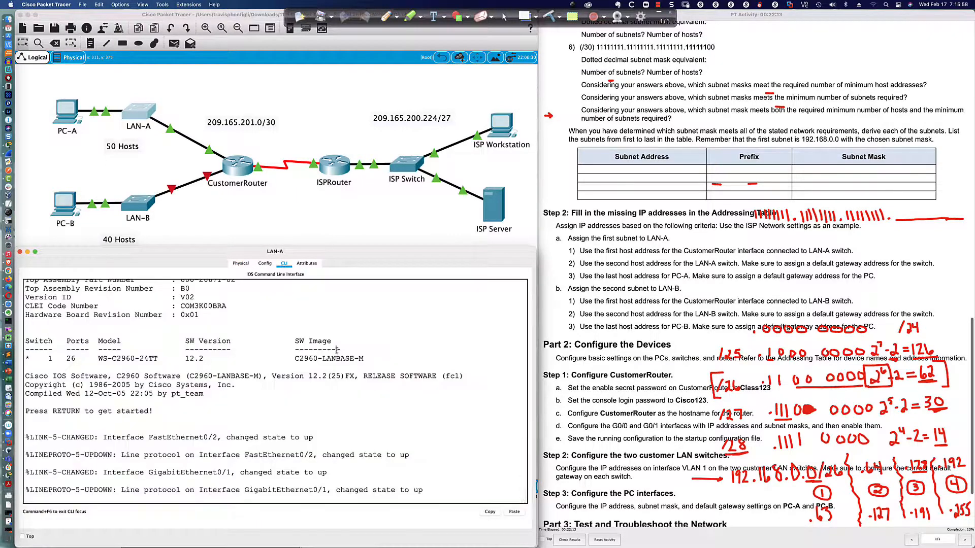
{"action": "key", "text": "Return"}
{"action": "key", "text": "Return"}
{"action": "type", "text": "en"}
{"action": "key", "text": "Return"}
{"action": "type", "text": "conf t"}
{"action": "key", "text": "Return"}
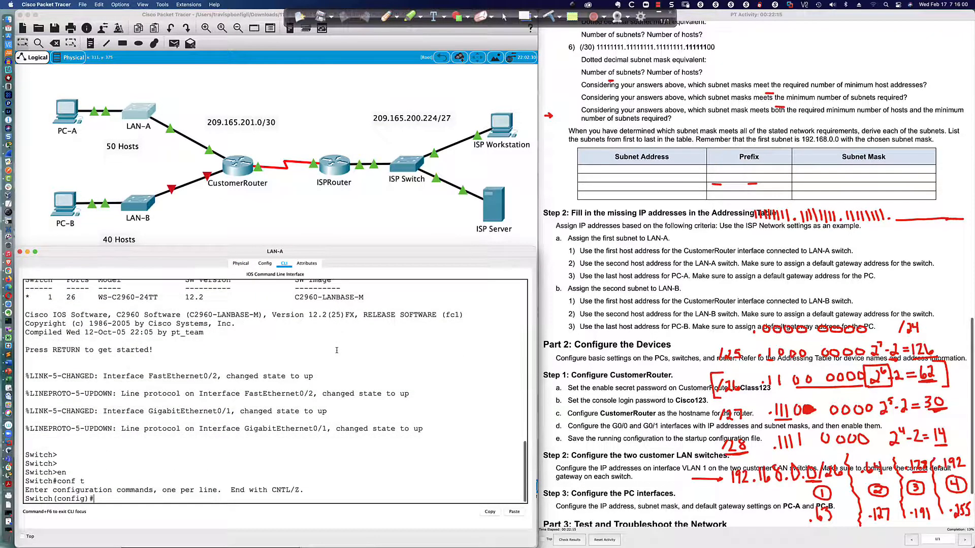
Enable interface VLAN 1 and assign it 192.168.0.2 255.255.255.192.
{"action": "type", "text": "int vlan 1"}
{"action": "key", "text": "Return"}
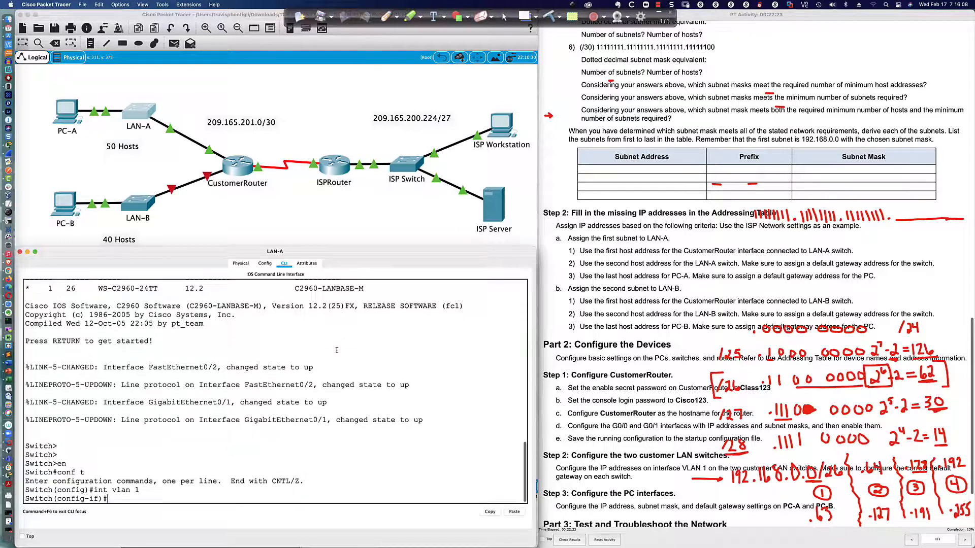
{"action": "type", "text": "no shut"}
{"action": "key", "text": "Return"}
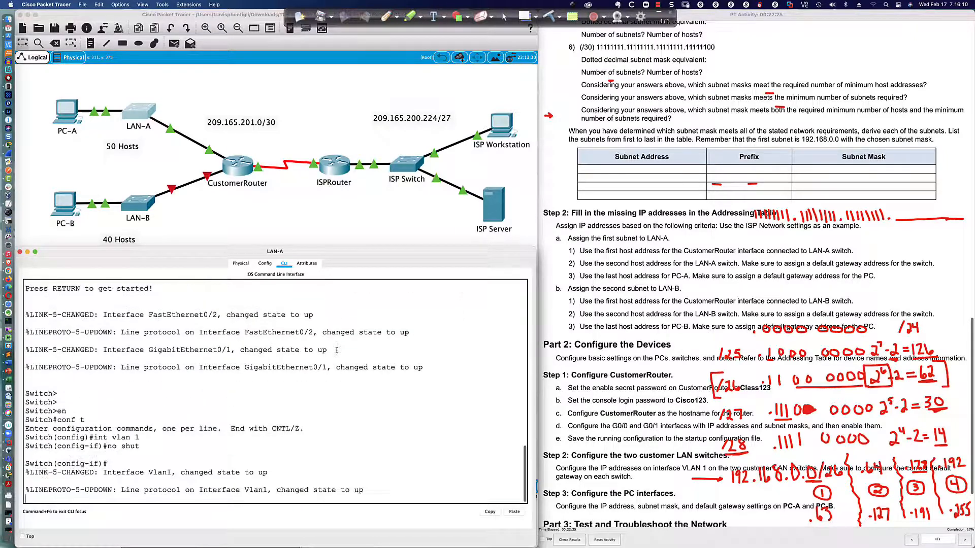
{"action": "key", "text": "Return"}
{"action": "key", "text": "Return"}
{"action": "type", "text": "ip a"}
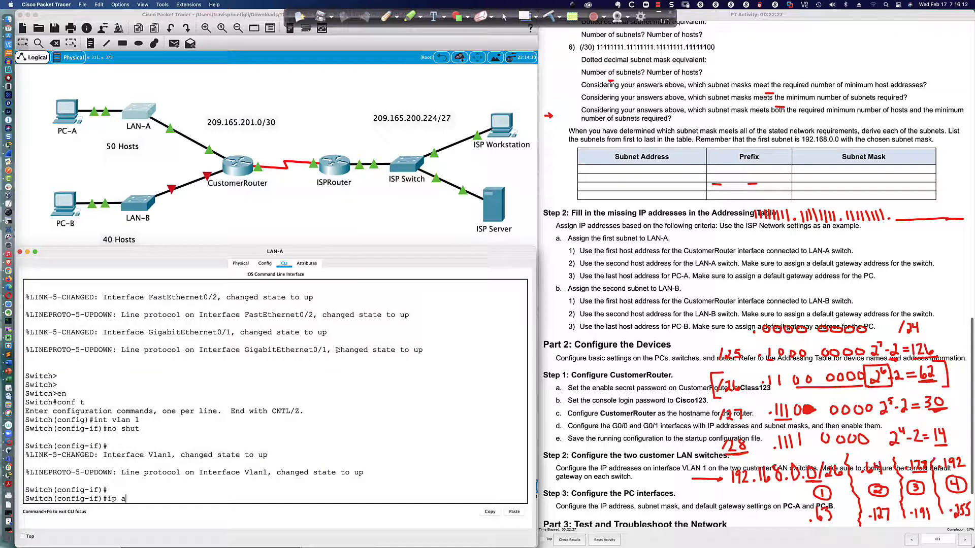
{"action": "type", "text": "dd 192.168.0.2 2552.552"}
{"action": "key", "text": "BackSpace"}
{"action": "key", "text": "BackSpace"}
{"action": "key", "text": "BackSpace"}
{"action": "key", "text": "BackSpace"}
{"action": "key", "text": "BackSpace"}
{"action": "type", "text": ".2 255.255.25"}
{"action": "key", "text": "BackSpace"}
{"action": "key", "text": "BackSpace"}
{"action": "type", "text": "192"}
{"action": "key", "text": "Return"}
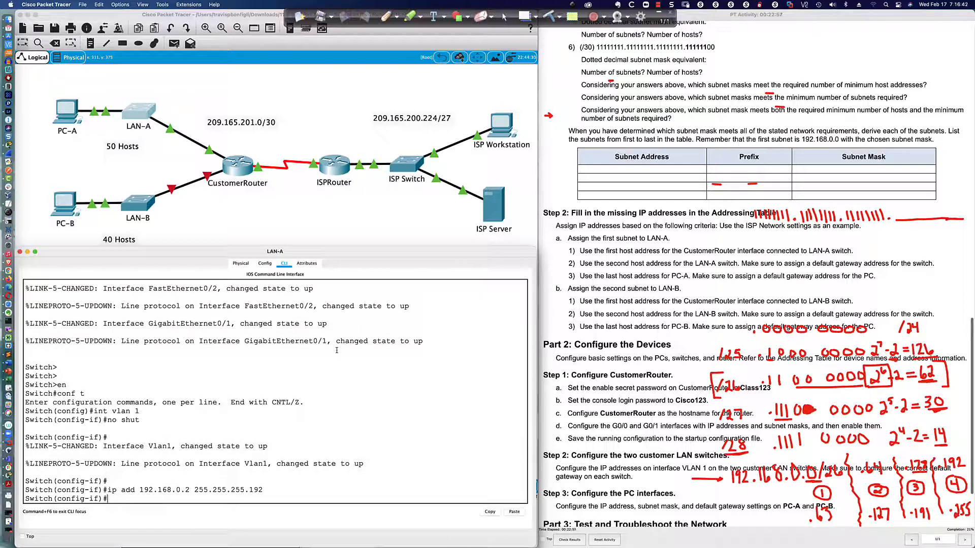
Ping the router at 192.168.0.1 from LAN-A with 'do ping'.
{"action": "type", "text": "do ping 192.168.0.1"}
{"action": "key", "text": "Return"}
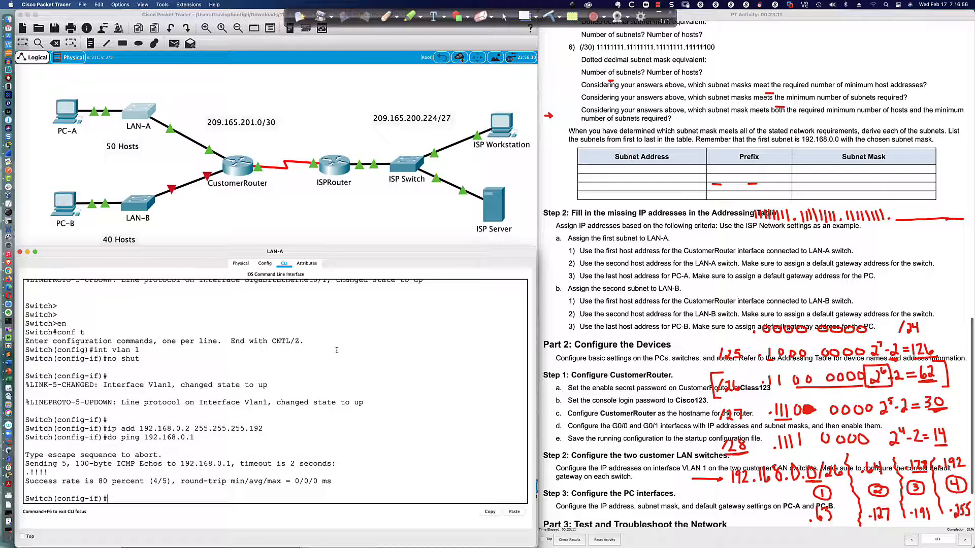
{"action": "key", "text": "Up"}
Rerun the ping to 192.168.0.1 and highlight VLAN 1's 192.168.0.2 255.255.255.192 address line.
{"action": "key", "text": "Return"}
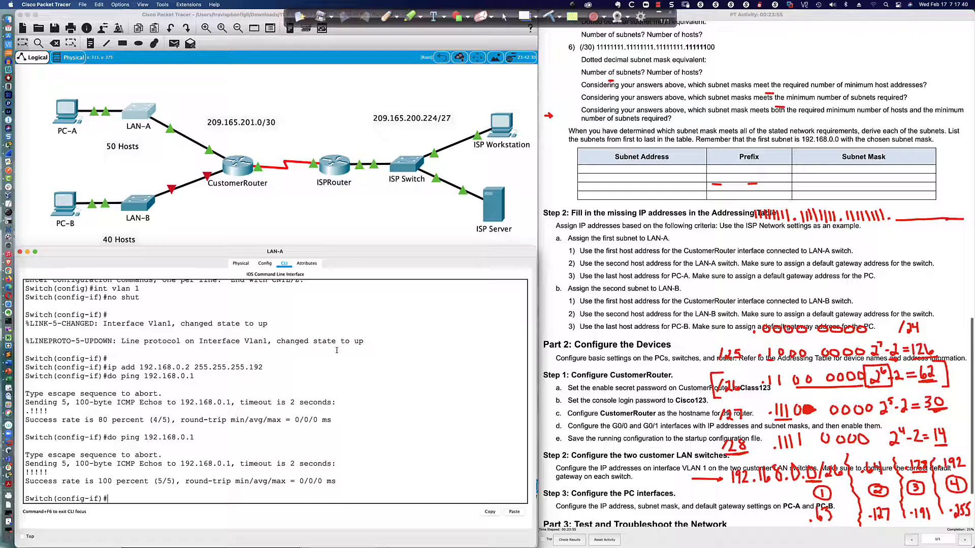
{"action": "scroll", "coordinate": [337, 350], "scroll_direction": "up", "scroll_amount": 3}
{"action": "scroll", "coordinate": [203, 360], "scroll_direction": "down", "scroll_amount": 4}
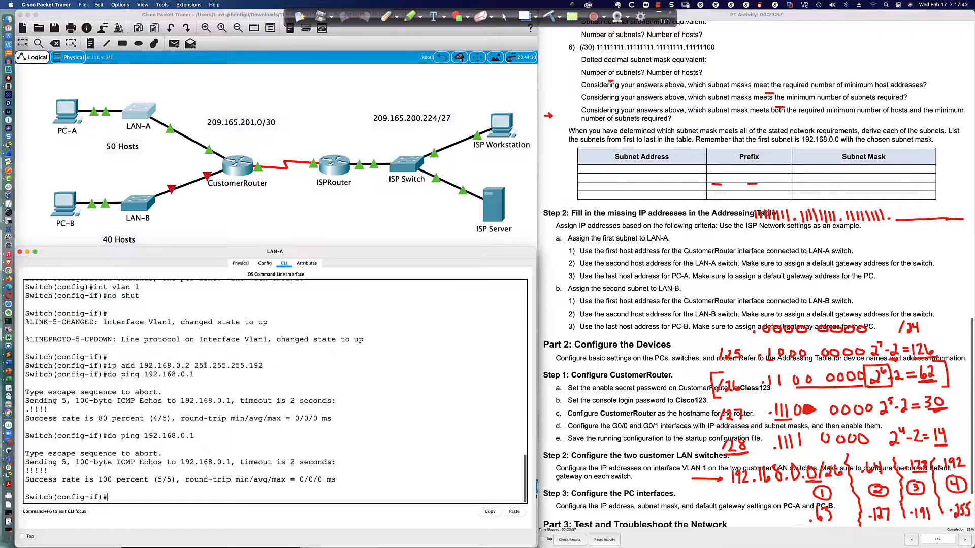
{"action": "left_click_drag", "start_coordinate": [141, 365], "coordinate": [264, 365]}
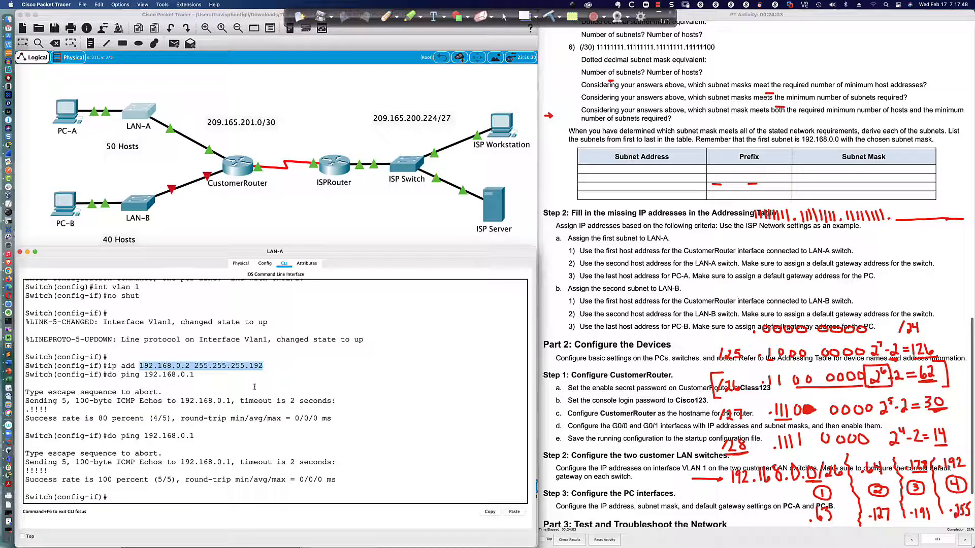
{"action": "left_click", "coordinate": [121, 497]}
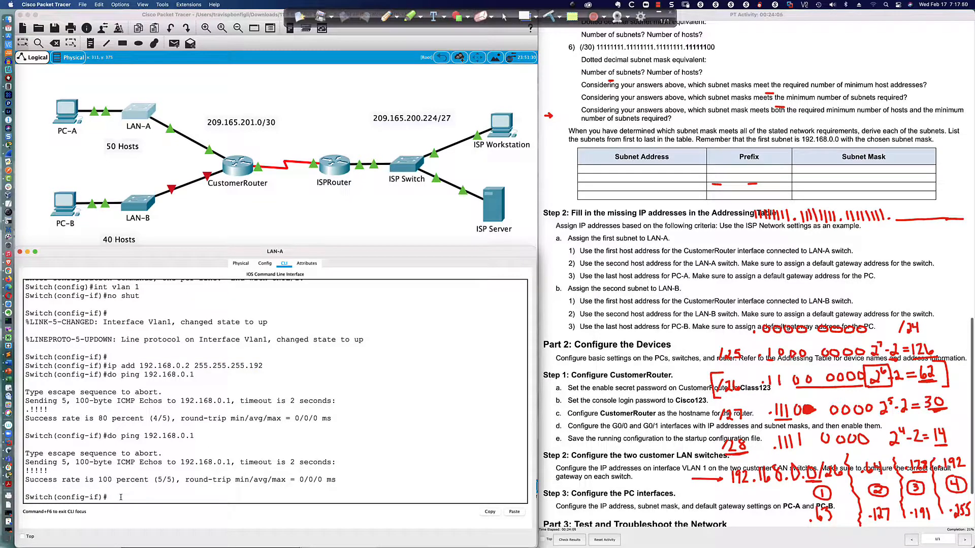
Exit to global configuration and set 'ip default-gateway 192.168.0.1' on LAN-A.
{"action": "type", "text": "exti"}
{"action": "key", "text": "Return"}
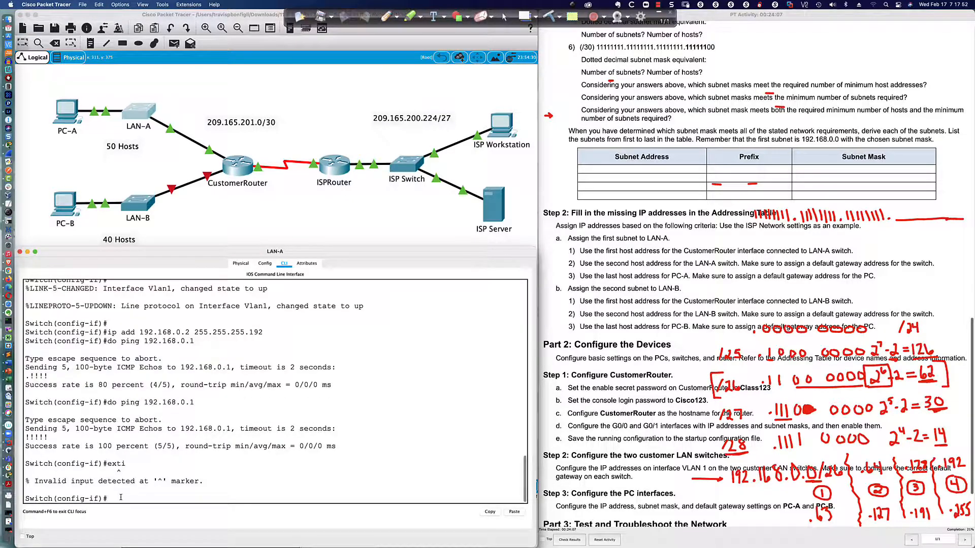
{"action": "type", "text": "exit"}
{"action": "key", "text": "Return"}
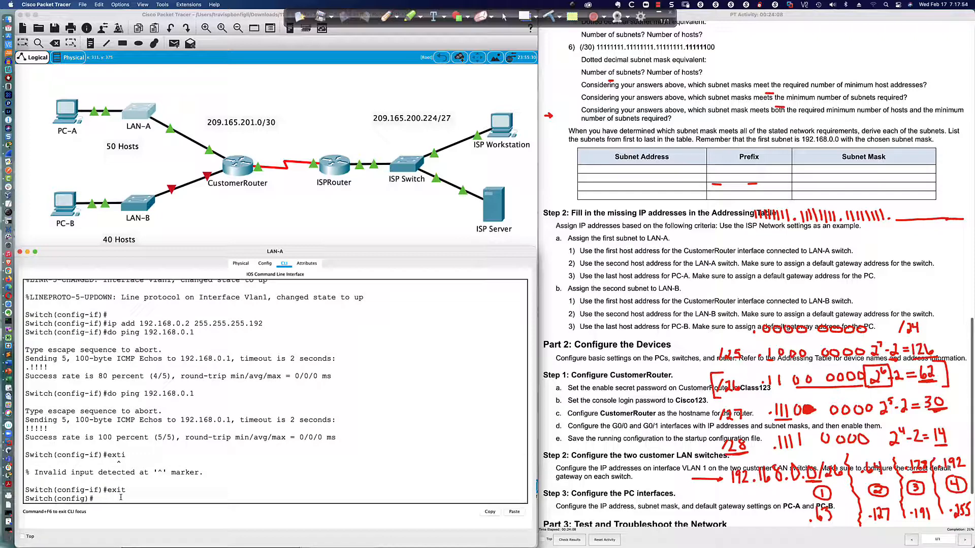
{"action": "type", "text": "ip def"}
{"action": "key", "text": "Tab"}
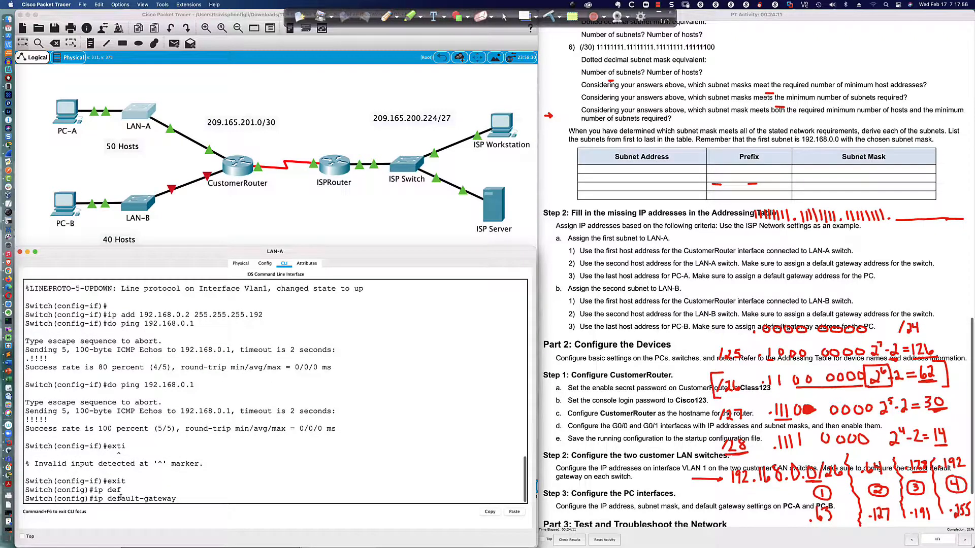
{"action": "type", "text": "192.168.0.1"}
{"action": "key", "text": "Return"}
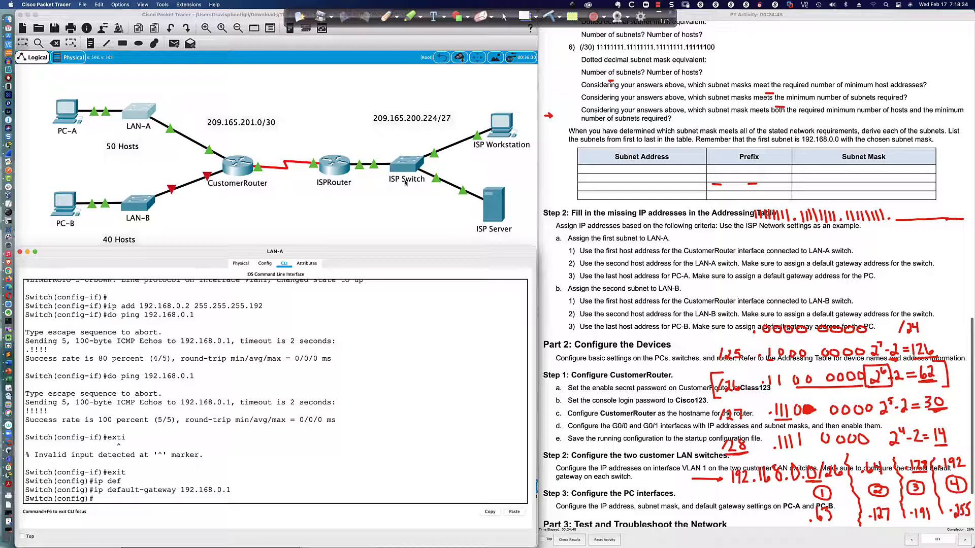
{"action": "left_click", "coordinate": [505, 125]}
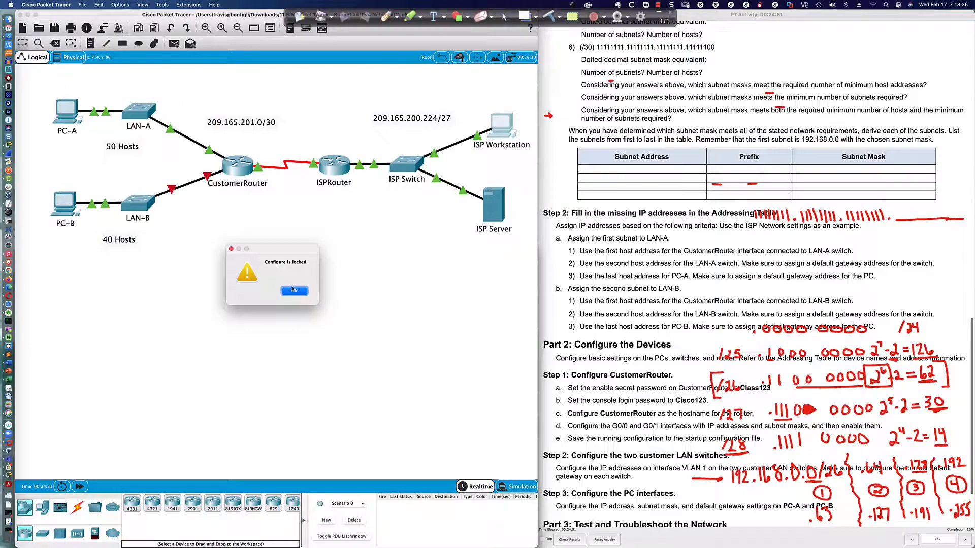
{"action": "left_click", "coordinate": [294, 290]}
{"action": "scroll", "coordinate": [563, 240], "scroll_direction": "up", "scroll_amount": 15}
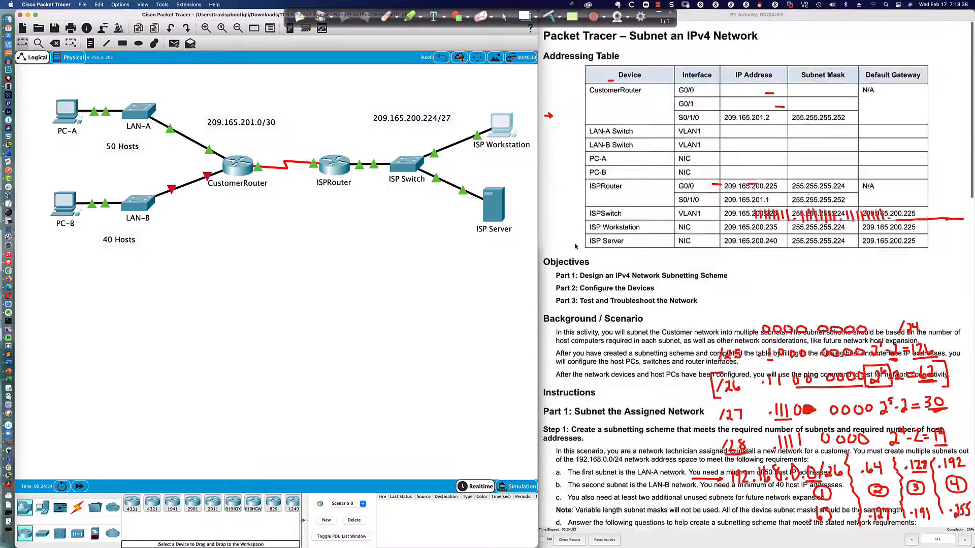
{"action": "scroll", "coordinate": [575, 247], "scroll_direction": "down", "scroll_amount": 1}
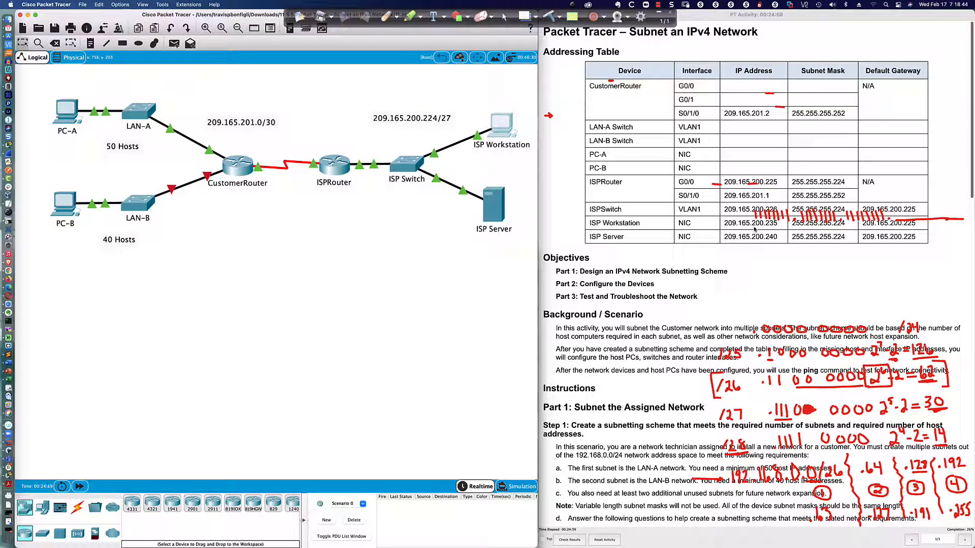
{"action": "scroll", "coordinate": [659, 246], "scroll_direction": "down", "scroll_amount": 10}
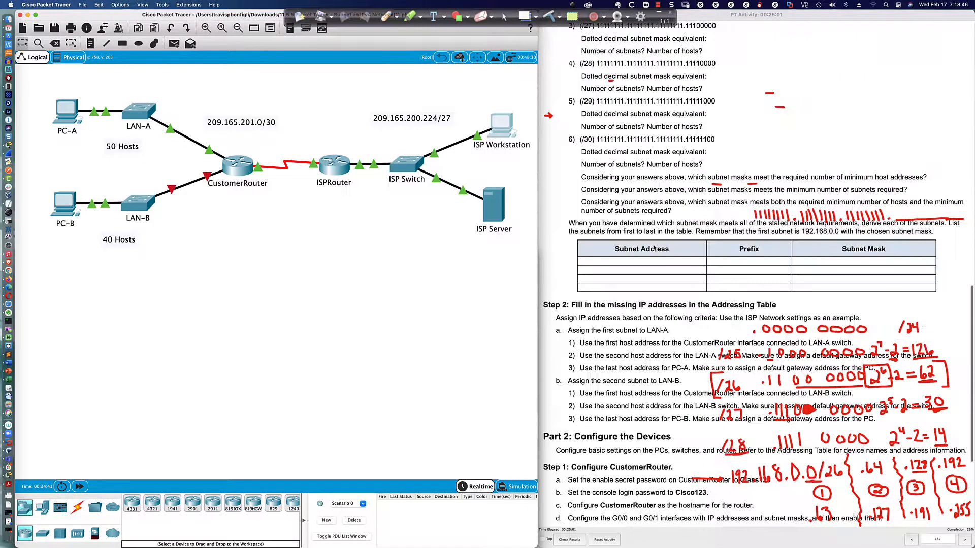
{"action": "scroll", "coordinate": [654, 247], "scroll_direction": "down", "scroll_amount": 3}
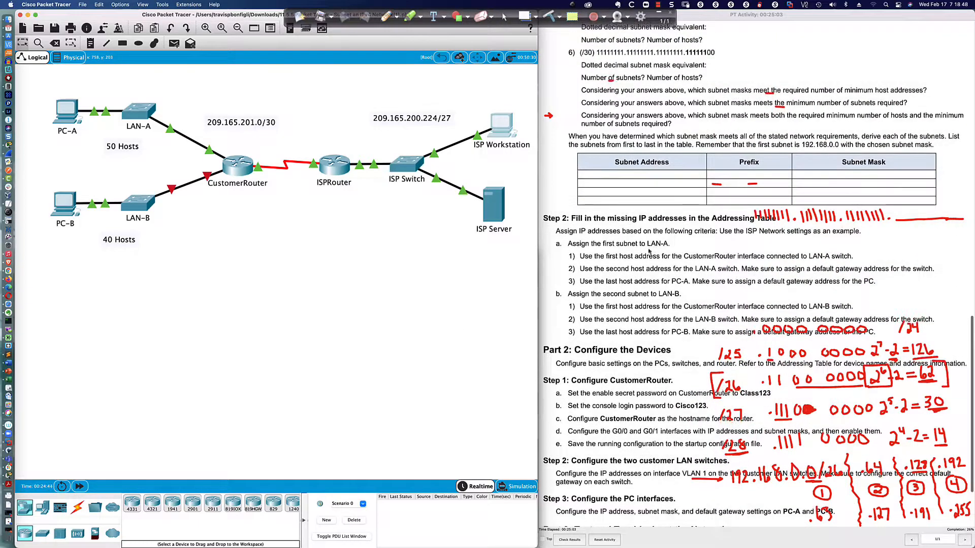
{"action": "left_click", "coordinate": [139, 110]}
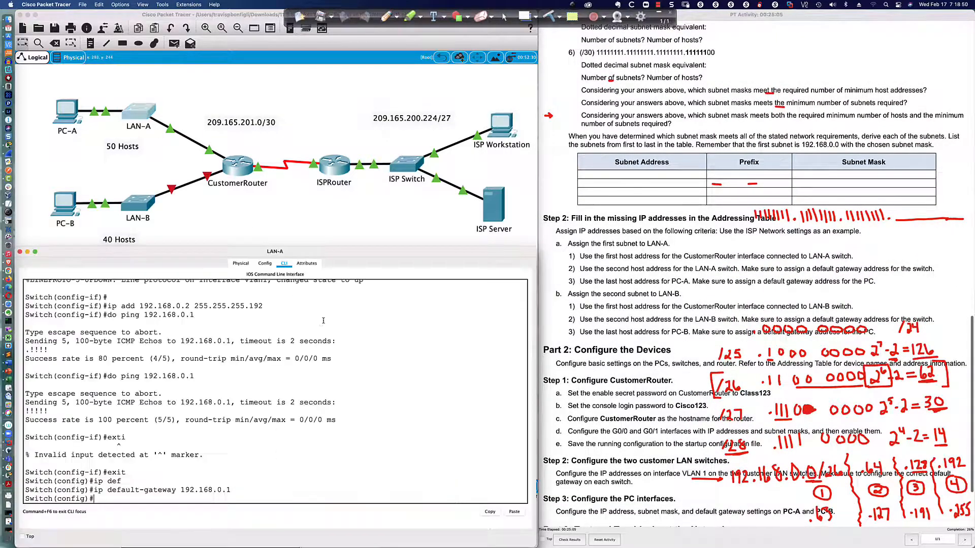
Ping the ISP Workstation at 209.165.200.235 from LAN-A's console.
{"action": "type", "text": "ping"}
{"action": "key", "text": "BackSpace"}
{"action": "key", "text": "BackSpace"}
{"action": "key", "text": "BackSpace"}
{"action": "type", "text": "do ping 209.165.200"}
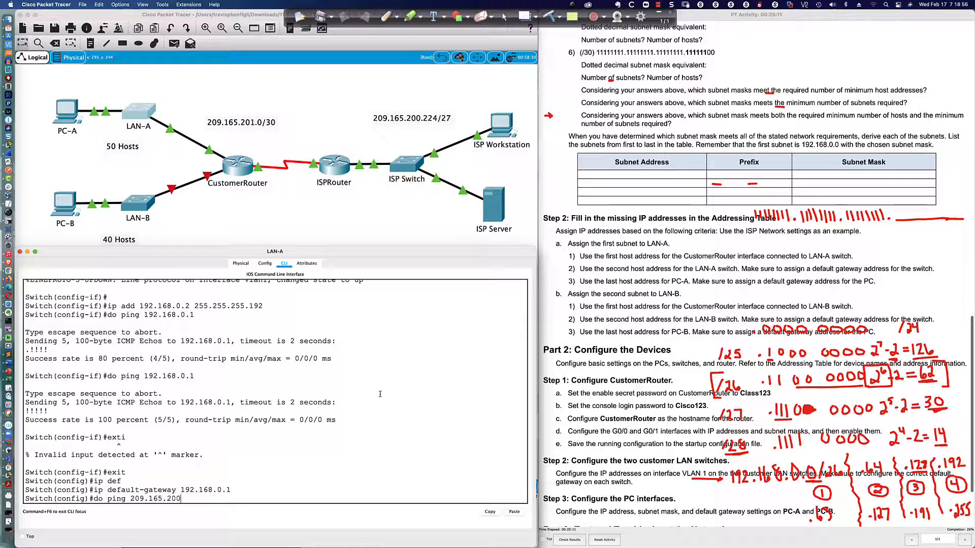
{"action": "type", "text": ".235"}
{"action": "key", "text": "Return"}
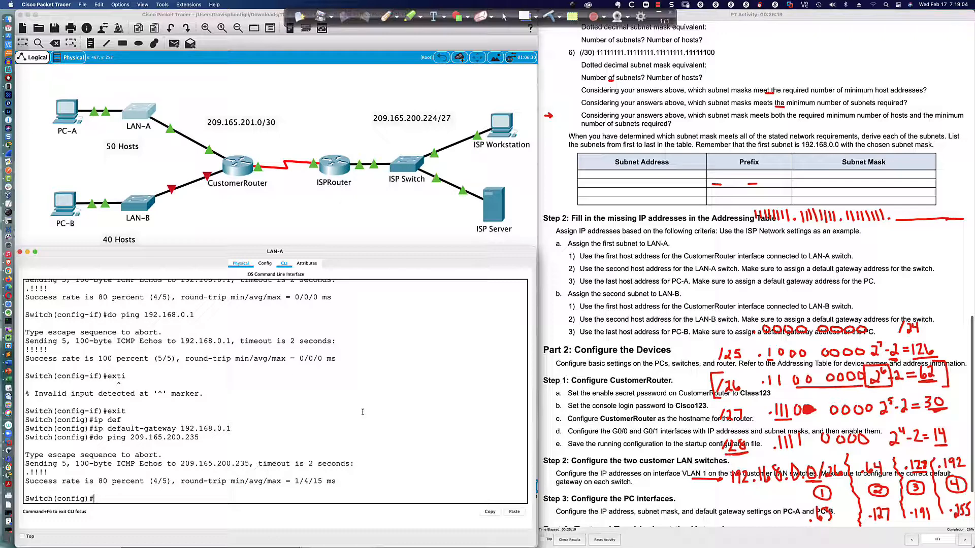
Repeat the ping four more times, then highlight 'last host address' in step a.3.
{"action": "key", "text": "Up"}
{"action": "key", "text": "Return"}
{"action": "key", "text": "Up"}
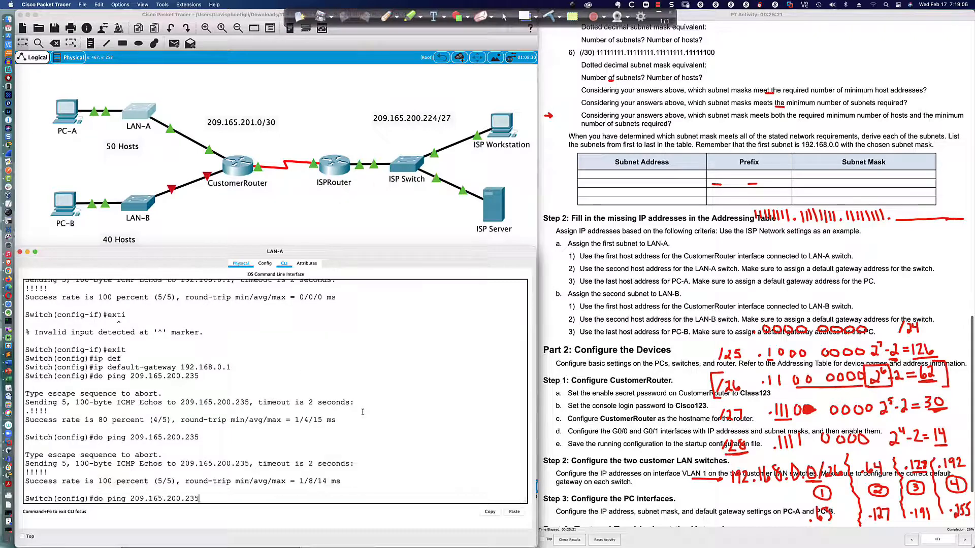
{"action": "key", "text": "Return"}
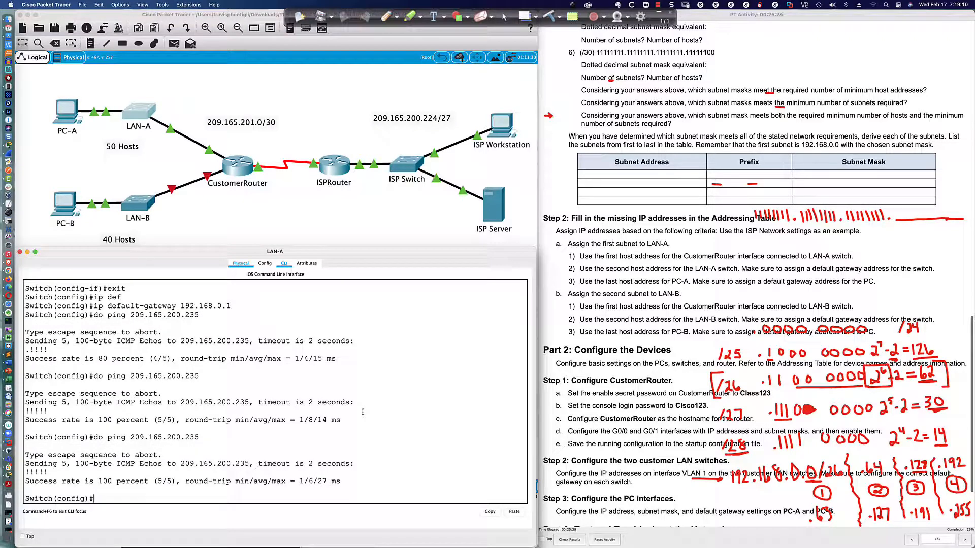
{"action": "key", "text": "Up"}
{"action": "key", "text": "Return"}
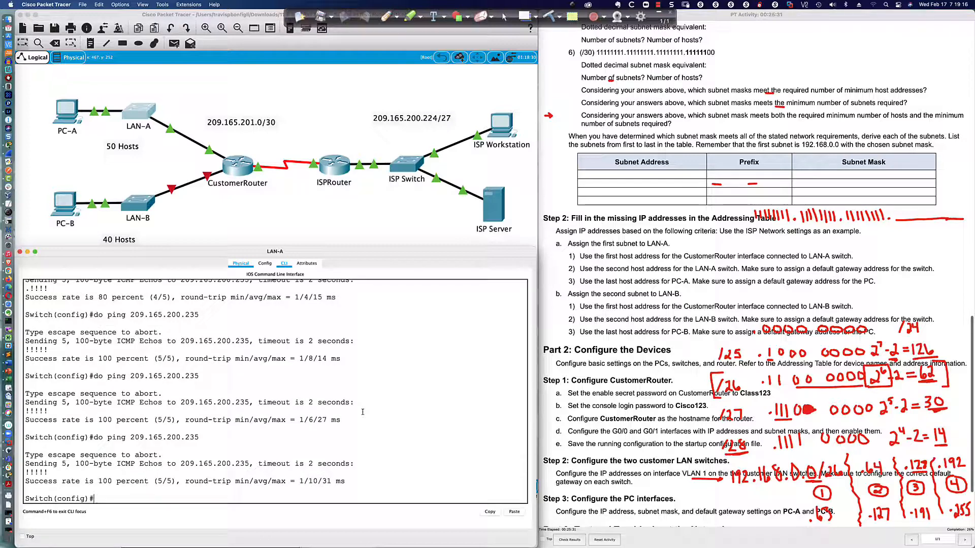
{"action": "key", "text": "Up"}
{"action": "key", "text": "Return"}
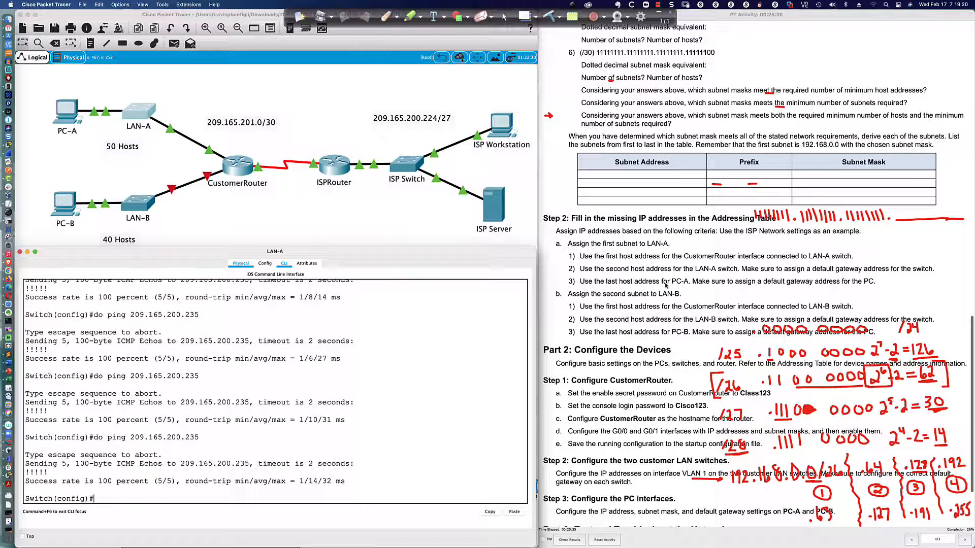
{"action": "left_click", "coordinate": [586, 283]}
{"action": "left_click_drag", "start_coordinate": [605, 282], "coordinate": [658, 282]}
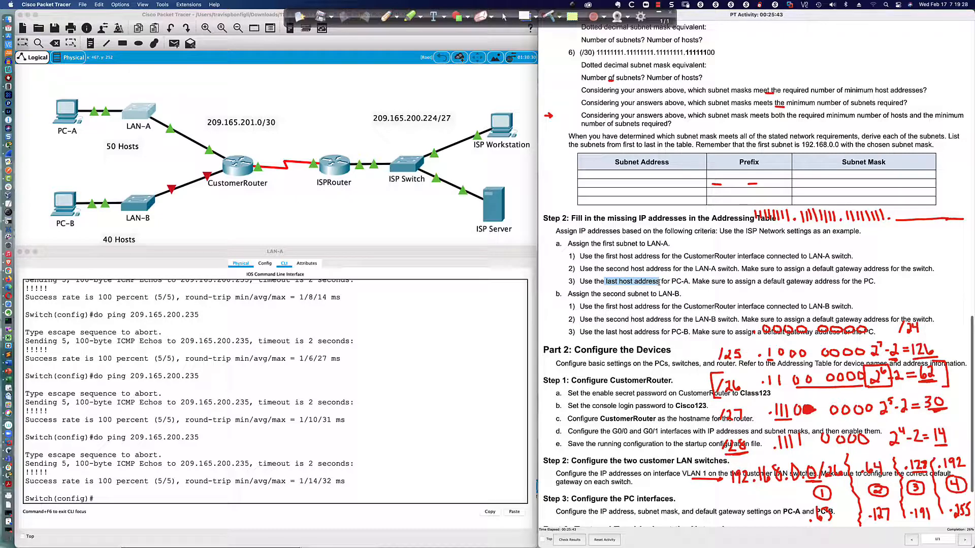
Open PC-A's Desktop IP Configuration panel.
{"action": "left_click", "coordinate": [68, 121]}
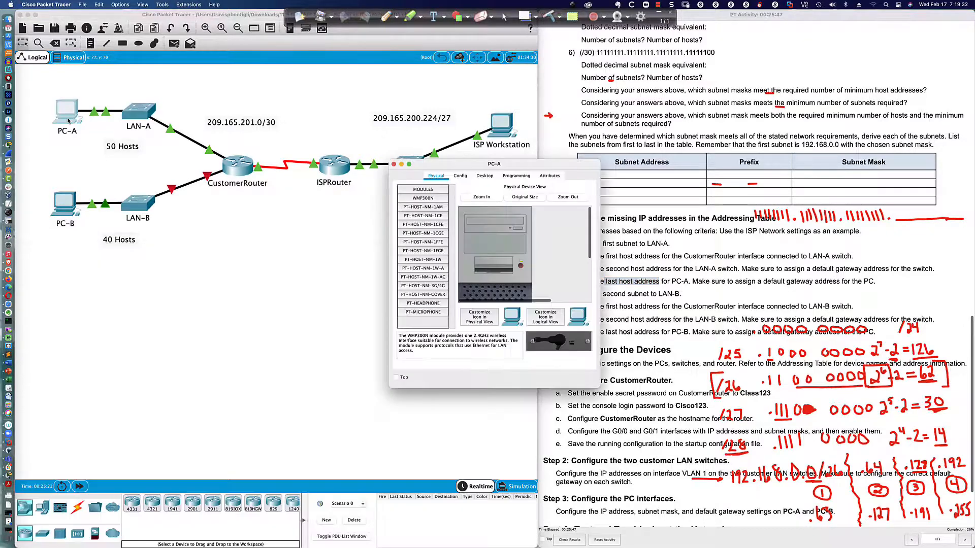
{"action": "left_click_drag", "start_coordinate": [468, 166], "coordinate": [163, 314]}
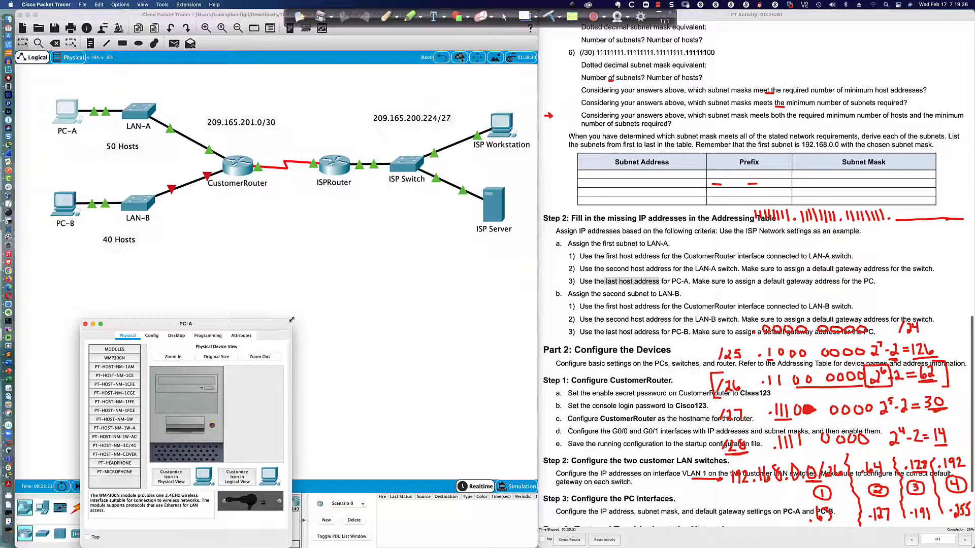
{"action": "left_click_drag", "start_coordinate": [292, 307], "coordinate": [508, 243]}
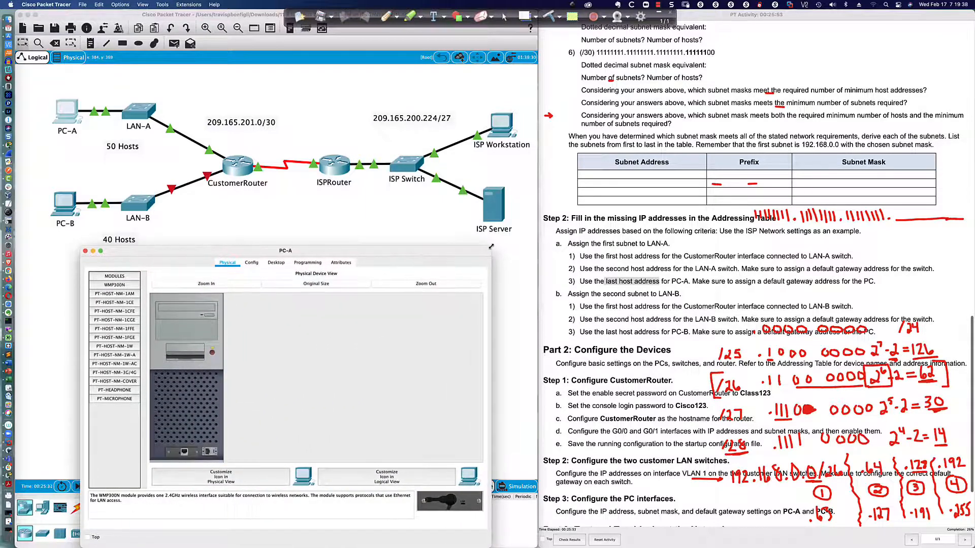
{"action": "left_click", "coordinate": [276, 263]}
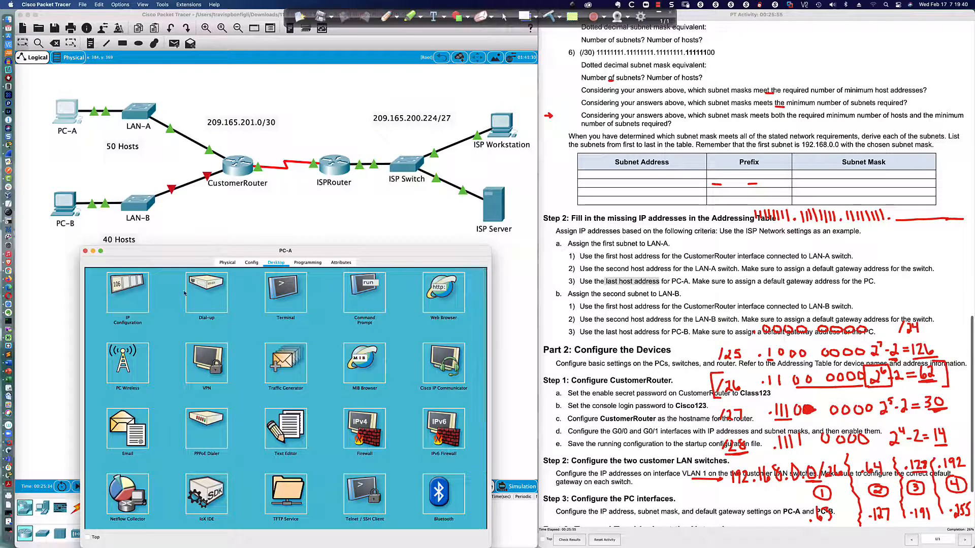
{"action": "left_click", "coordinate": [121, 297]}
{"action": "left_click", "coordinate": [235, 324]}
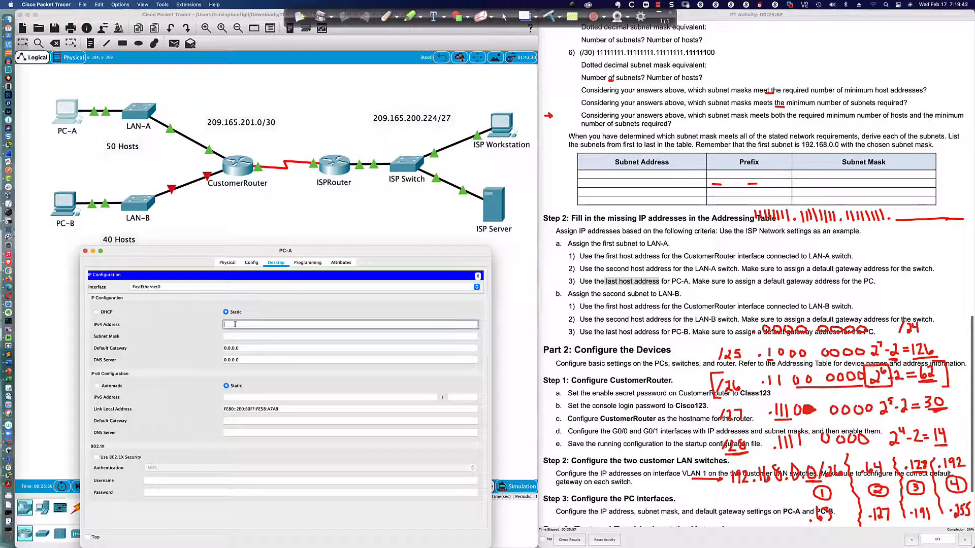
Enter IPv4 192.168.0.62, mask 255.255.255.192 and gateway 192.168.0.1, then close the panel.
{"action": "type", "text": "192.168.0.62"}
{"action": "key", "text": "Tab"}
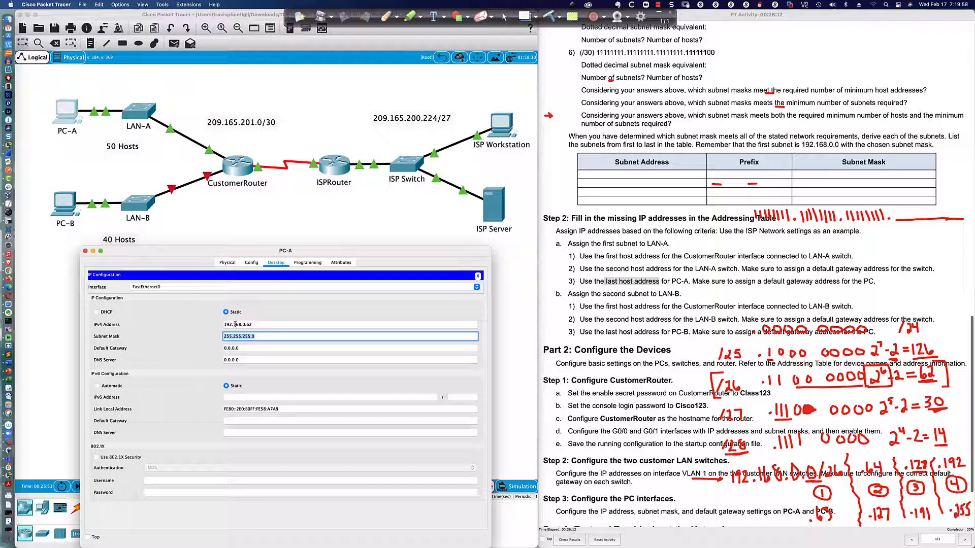
{"action": "type", "text": "255.255.255.192"}
{"action": "key", "text": "Tab"}
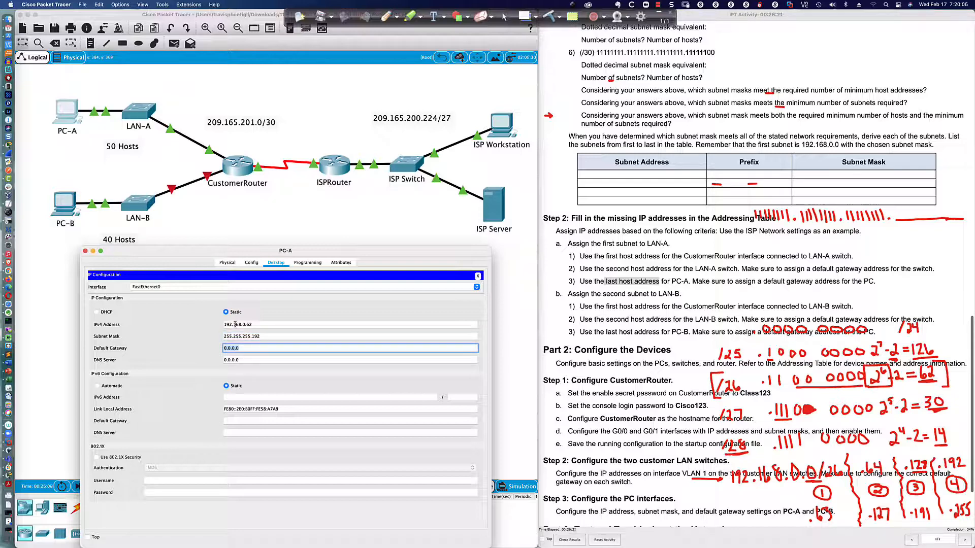
{"action": "type", "text": "192.16"}
{"action": "key", "text": "BackSpace"}
{"action": "type", "text": "1"}
{"action": "key", "text": "Tab"}
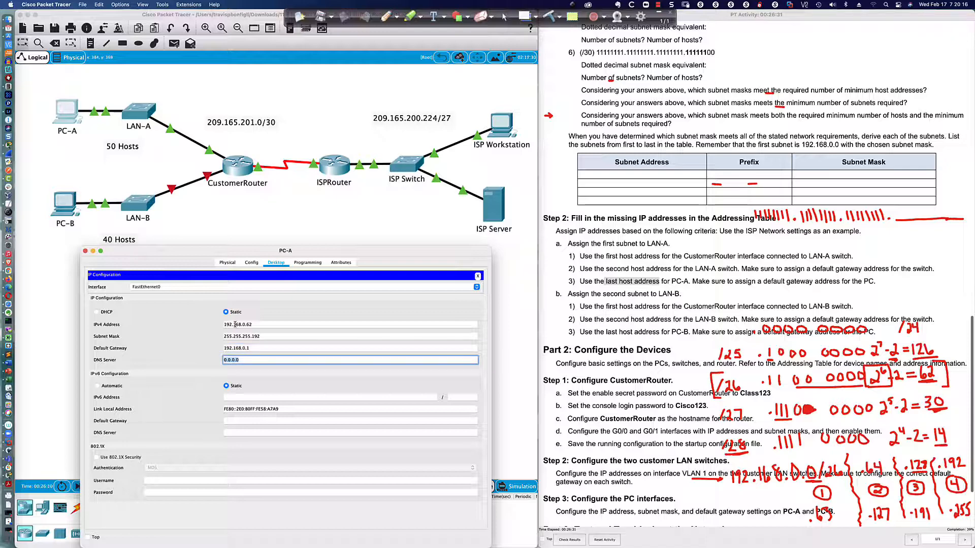
{"action": "left_click", "coordinate": [478, 277]}
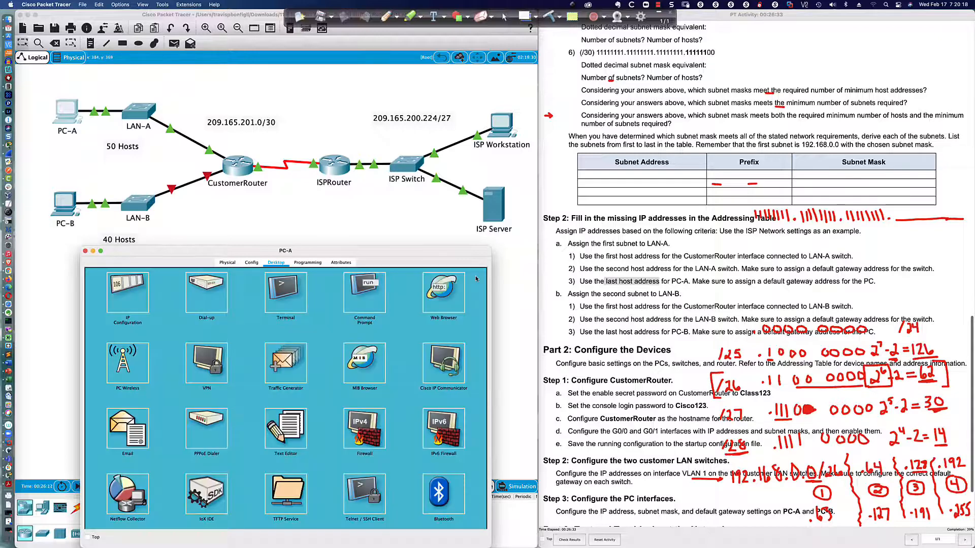
From PC-A's Command Prompt, ping 192.168.0.1, 192.168.0.2 and 209.165.200.235.
{"action": "left_click", "coordinate": [376, 297]}
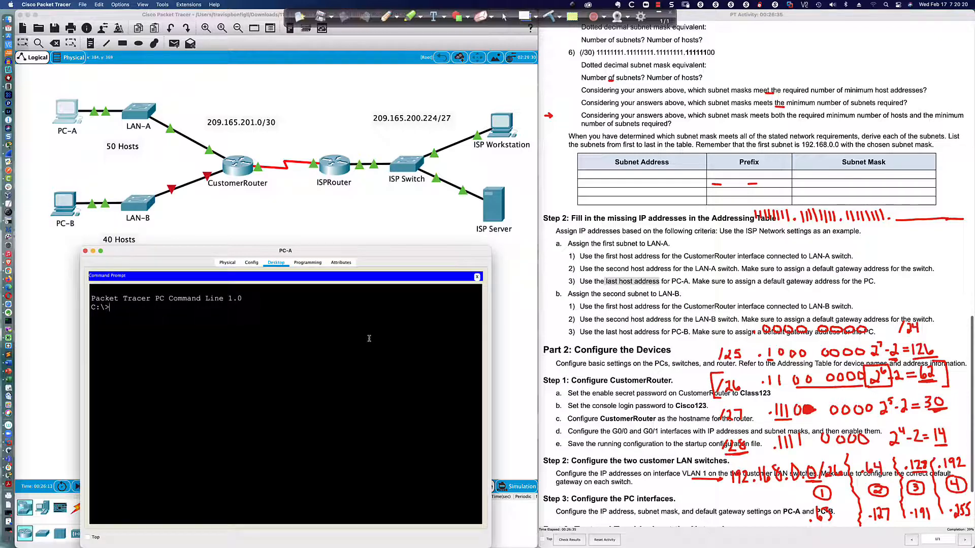
{"action": "type", "text": "ping 192.168.0.1"}
{"action": "key", "text": "Return"}
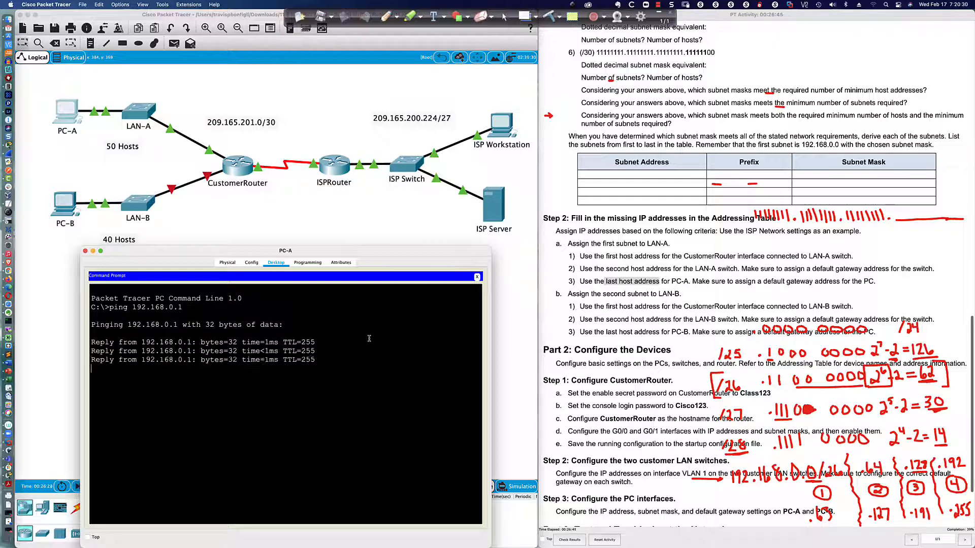
{"action": "key", "text": "Up"}
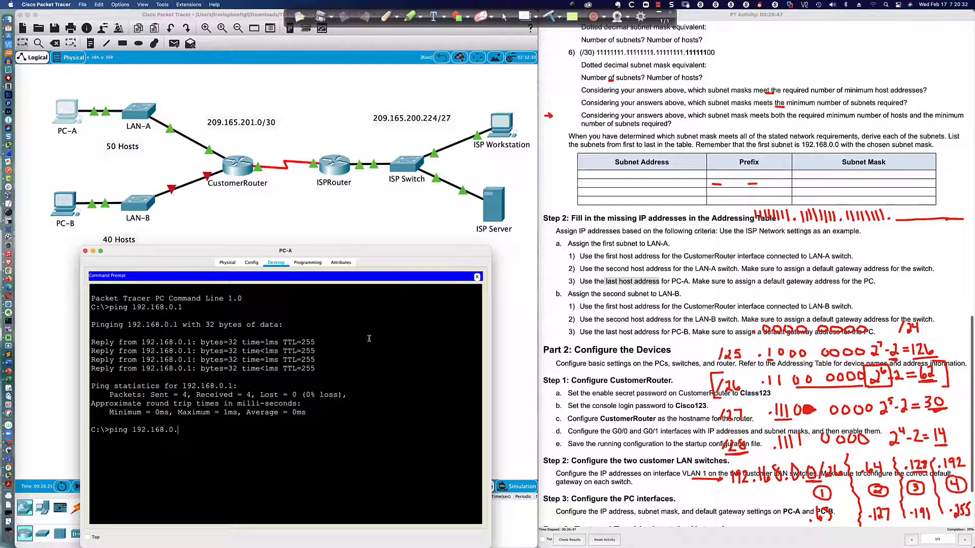
{"action": "type", "text": "2"}
{"action": "key", "text": "Return"}
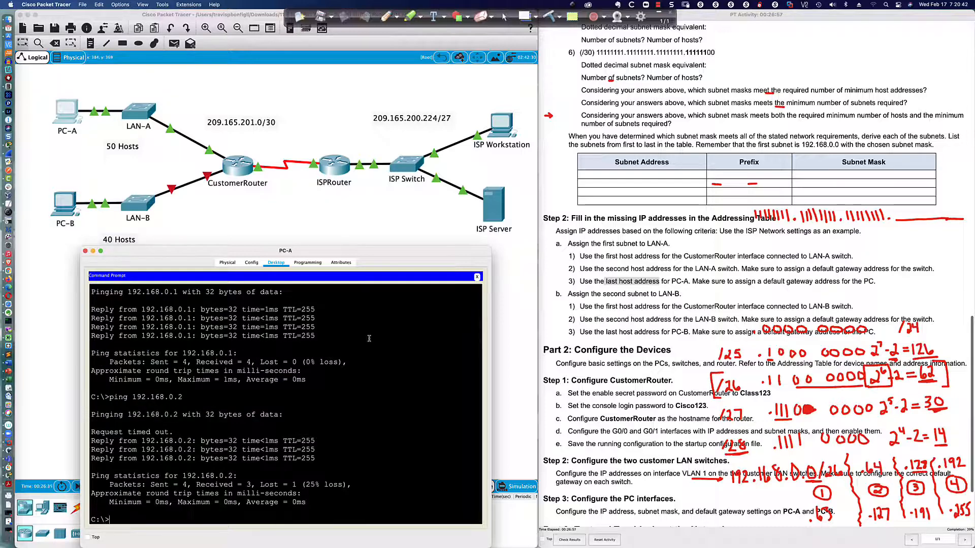
{"action": "type", "text": "ping 209.165.200"}
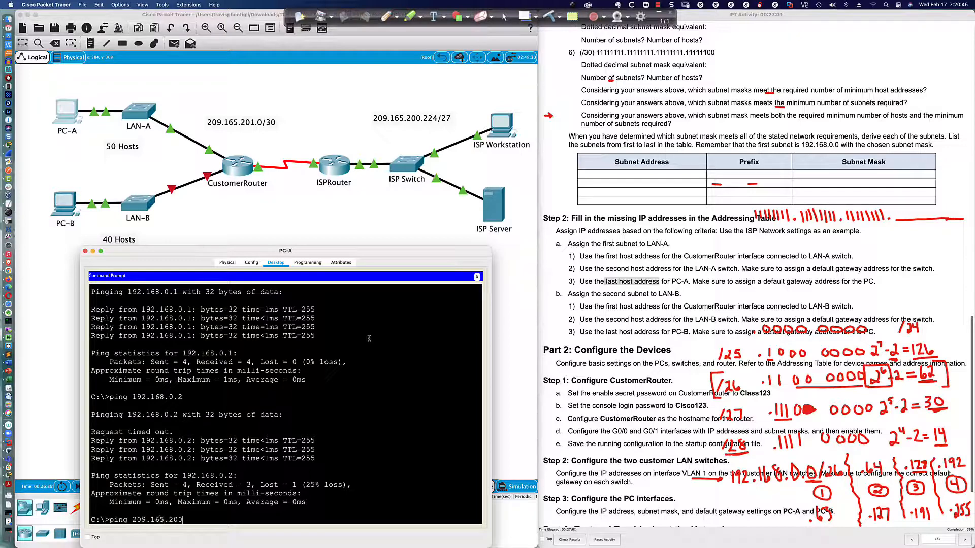
{"action": "type", "text": ".235"}
{"action": "key", "text": "Return"}
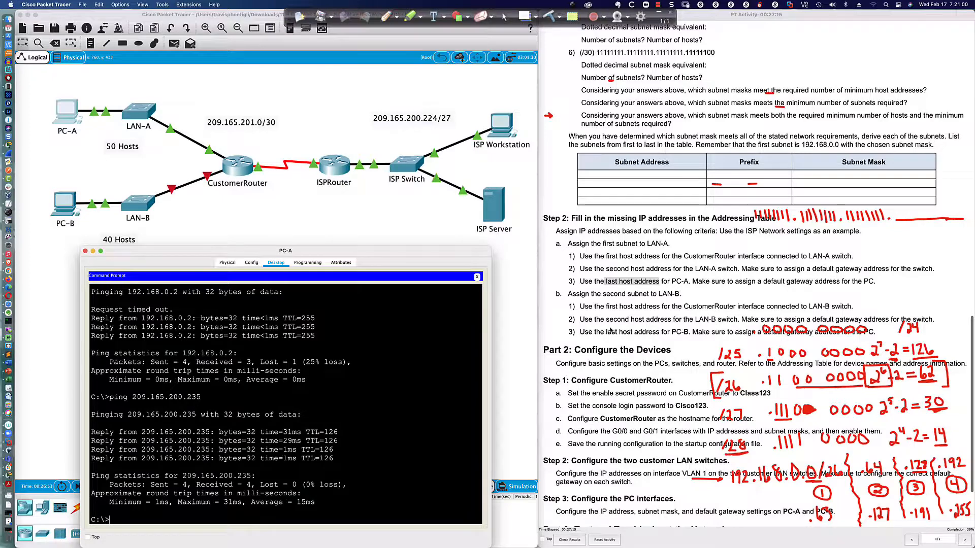
{"action": "scroll", "coordinate": [611, 320], "scroll_direction": "down", "scroll_amount": 2}
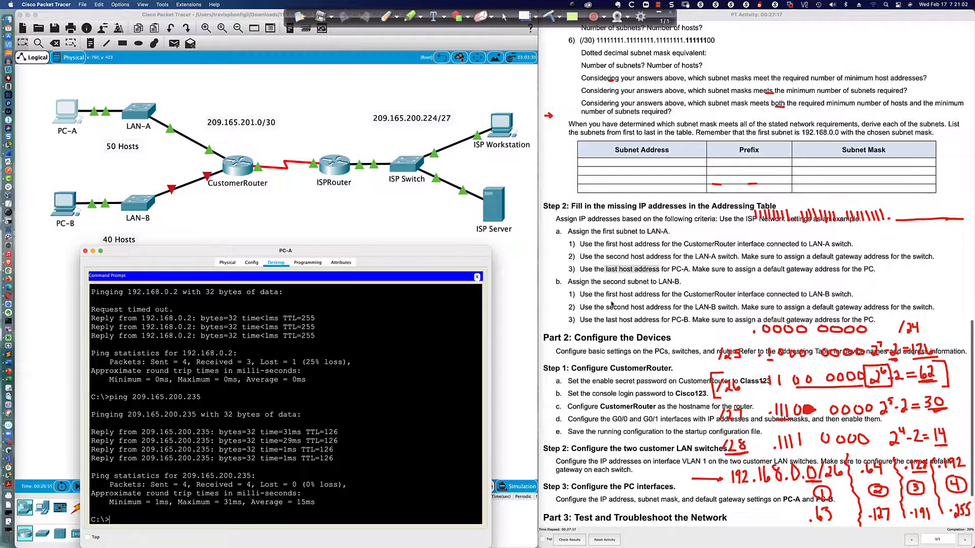
Highlight 'second subnet to LAN-B' in bullet b of the activity instructions.
{"action": "left_click", "coordinate": [621, 287]}
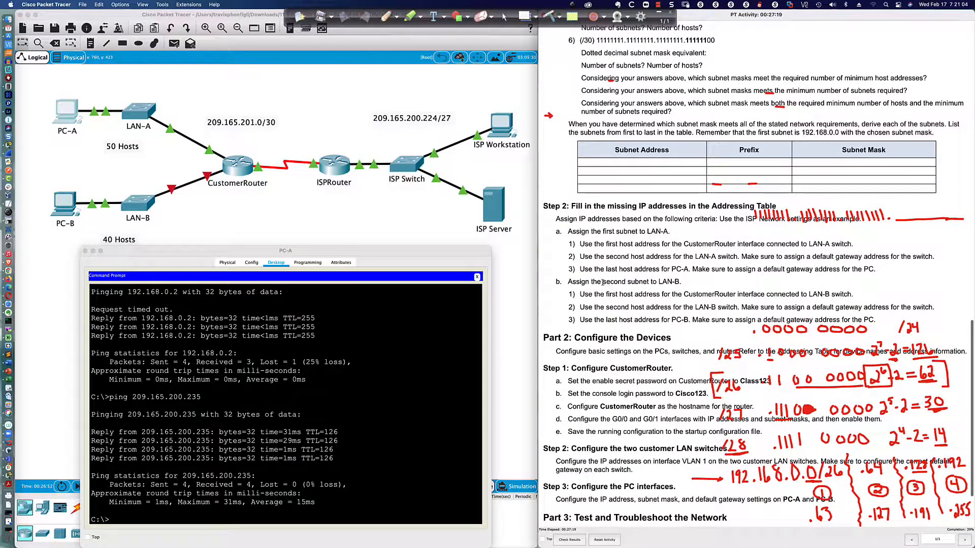
{"action": "left_click_drag", "start_coordinate": [602, 282], "coordinate": [679, 284]}
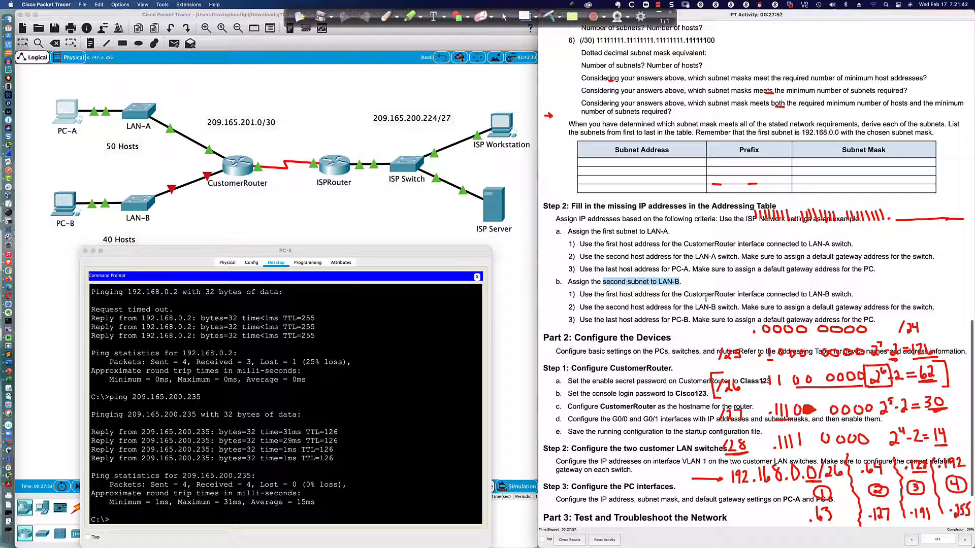
On CustomerRouter, enter int gi0/1, run no shut, and assign ip add 192.168.0.65 255.255.255.192.
{"action": "left_click", "coordinate": [231, 164]}
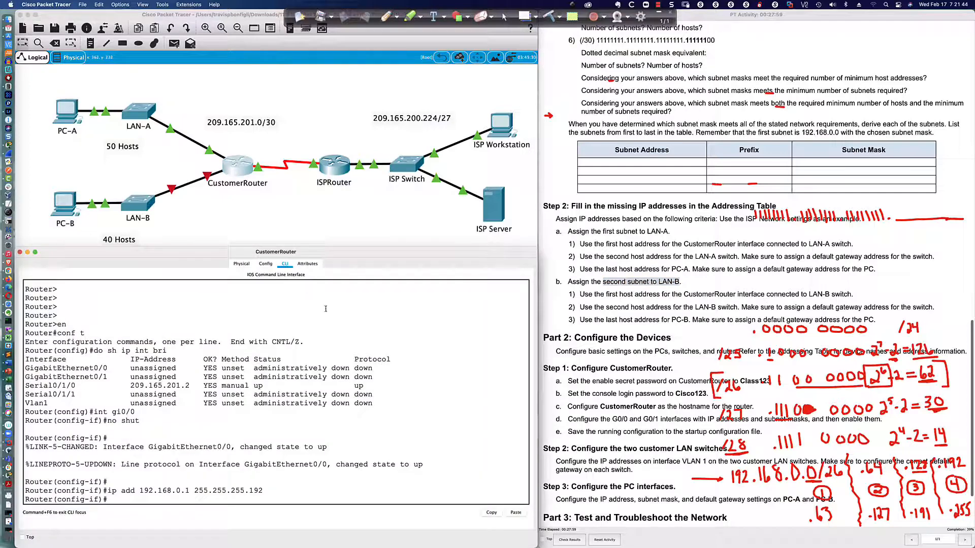
{"action": "type", "text": "int gi0/1"}
{"action": "key", "text": "Return"}
{"action": "type", "text": "no sh"}
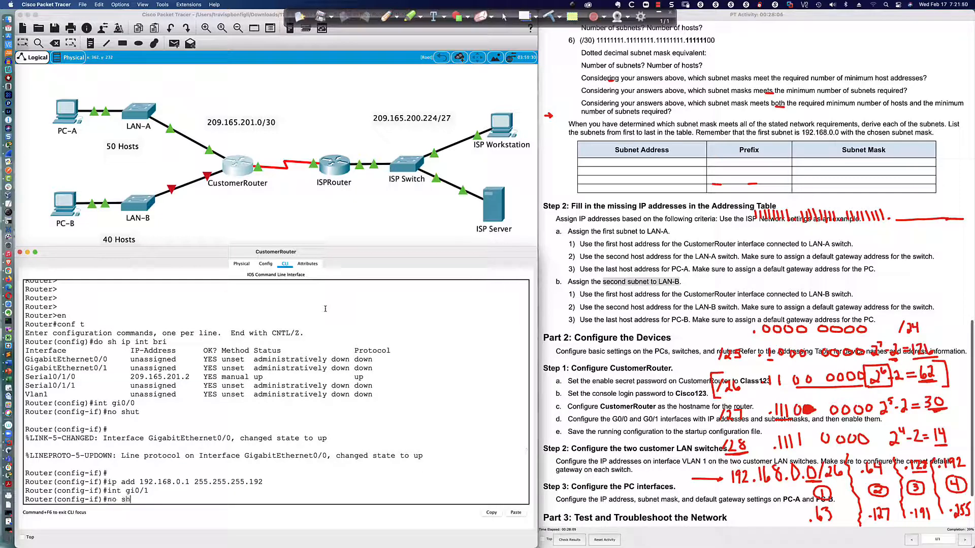
{"action": "type", "text": "ut"}
{"action": "key", "text": "Return"}
{"action": "key", "text": "Return"}
{"action": "key", "text": "Return"}
{"action": "key", "text": "Return"}
{"action": "type", "text": "ip "}
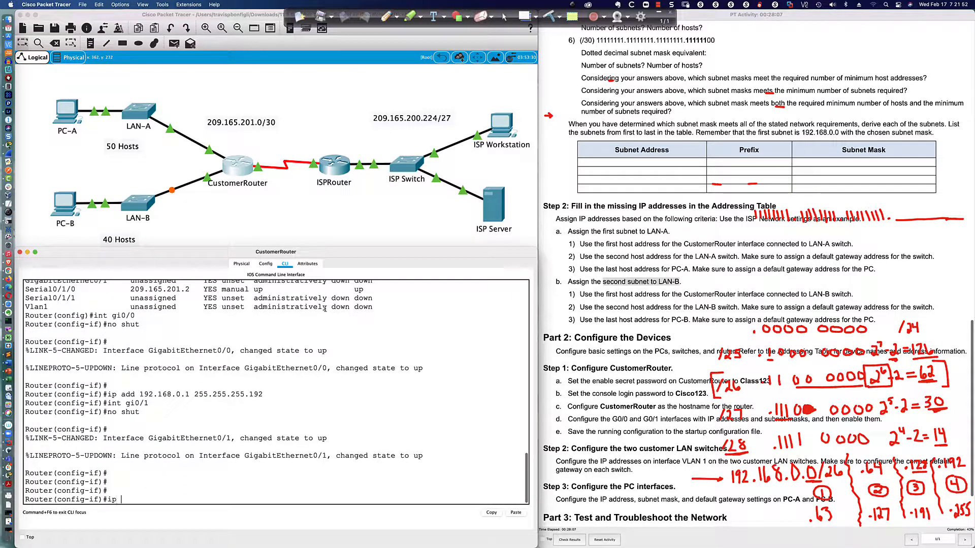
{"action": "type", "text": "add 192.168.0"}
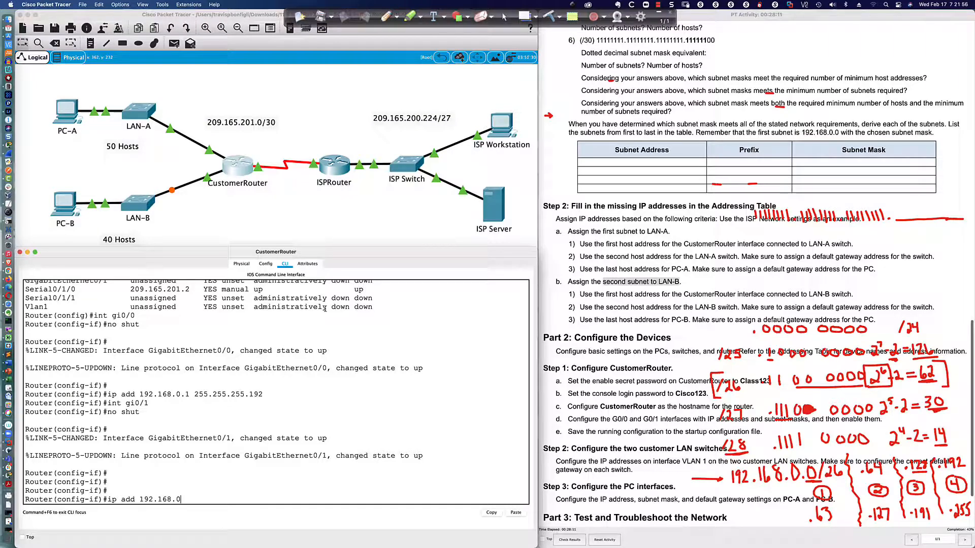
{"action": "type", "text": "4"}
{"action": "key", "text": "BackSpace"}
{"action": "type", "text": "5"}
{"action": "type", "text": "255.255.255.192"}
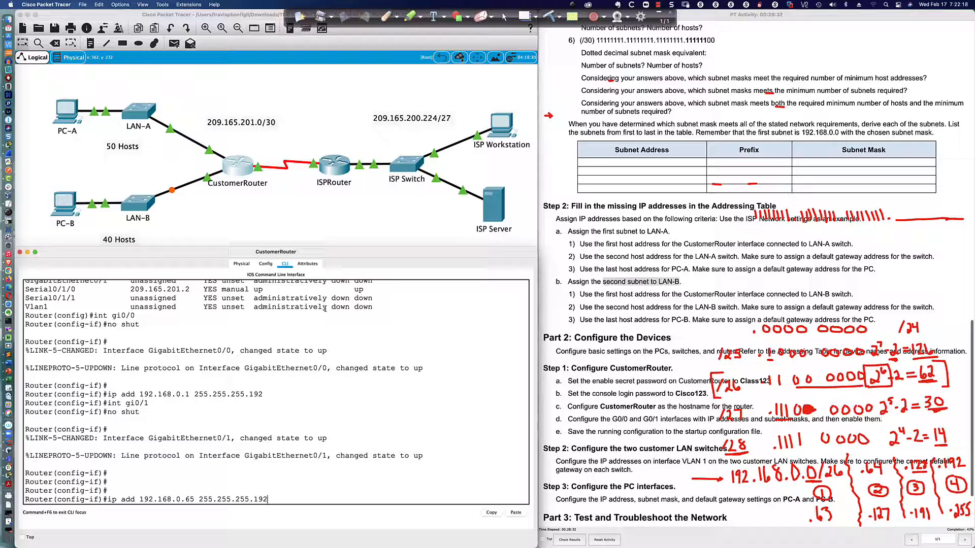
{"action": "key", "text": "Return"}
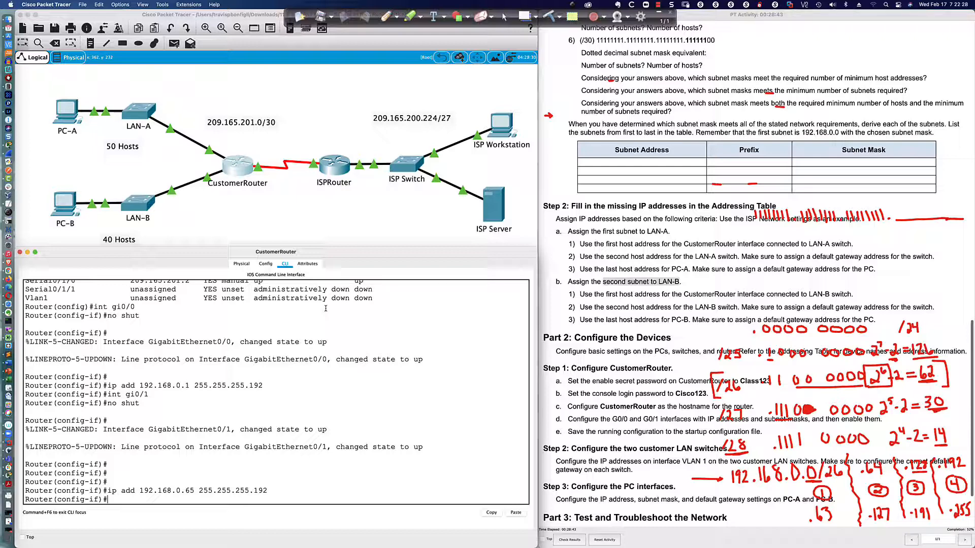
Open and enlarge the LAN-B switch CLI and enter global configuration mode.
{"action": "left_click", "coordinate": [133, 208]}
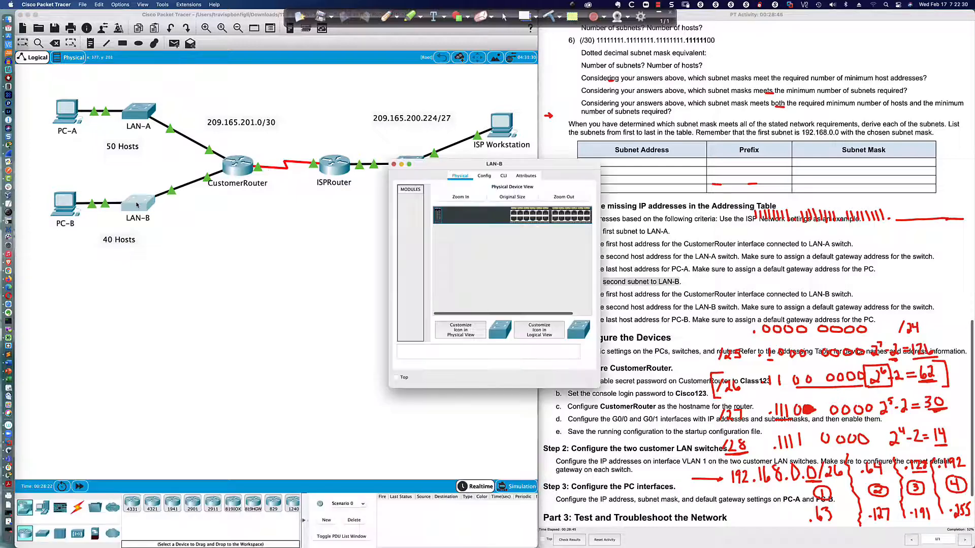
{"action": "left_click_drag", "start_coordinate": [453, 171], "coordinate": [143, 328]}
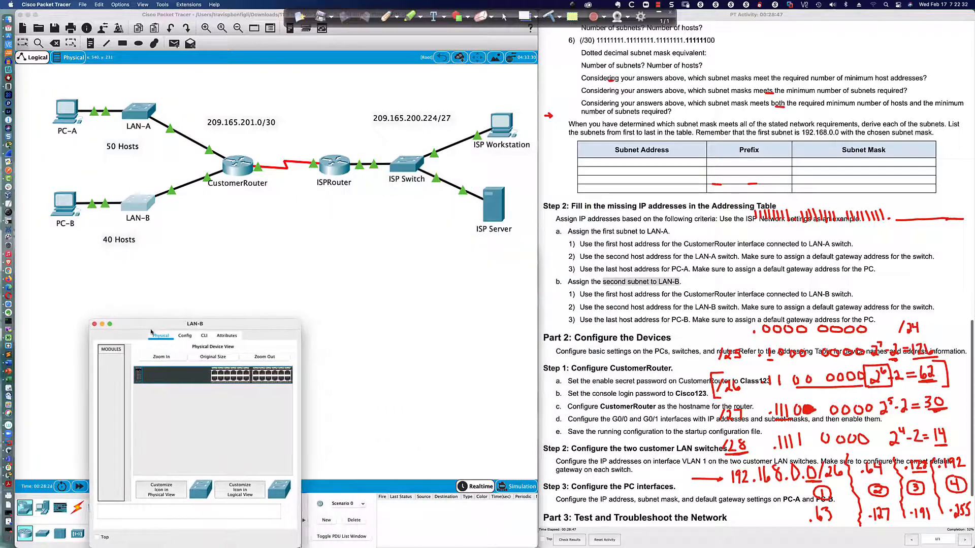
{"action": "left_click_drag", "start_coordinate": [298, 319], "coordinate": [525, 243]}
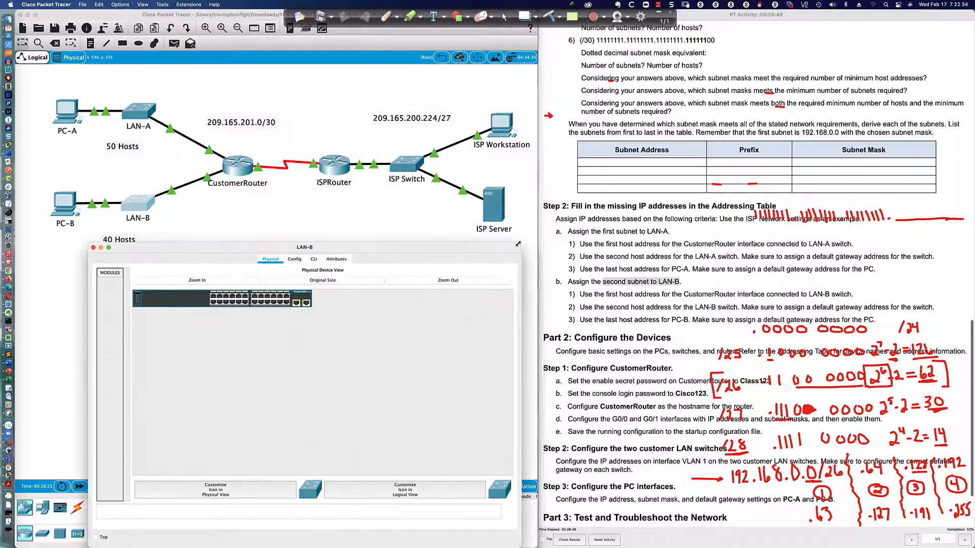
{"action": "left_click", "coordinate": [315, 258]}
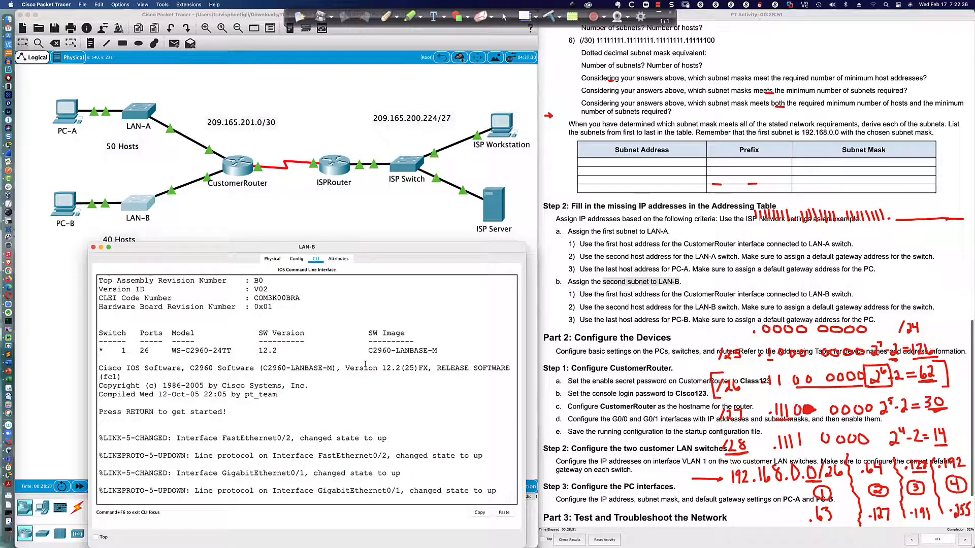
{"action": "key", "text": "Return"}
{"action": "key", "text": "Return"}
{"action": "type", "text": "en"}
{"action": "key", "text": "Return"}
{"action": "type", "text": "conf t"}
{"action": "key", "text": "Return"}
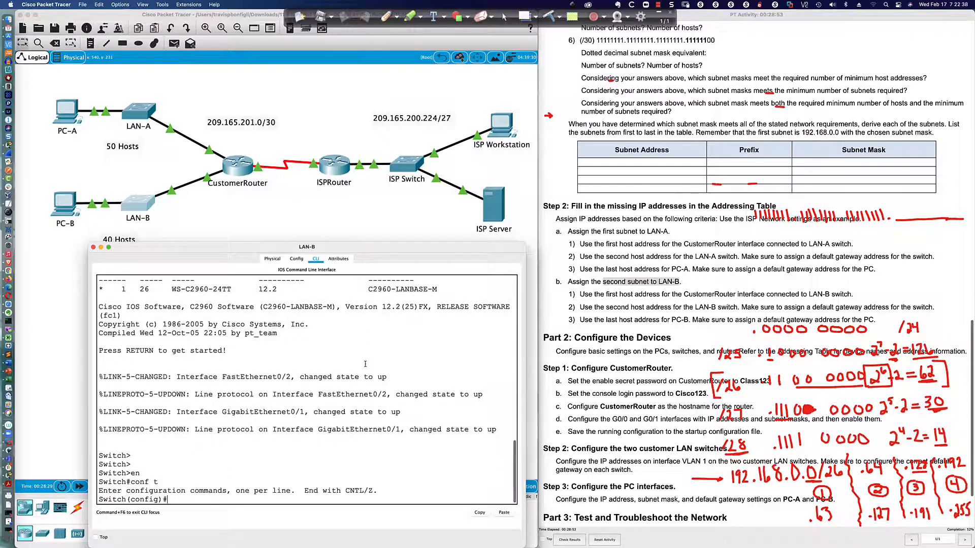
Bring up LAN-B's VLAN 1 and address it 192.168.1.66 255.255.255.192.
{"action": "type", "text": "int vlan 1"}
{"action": "key", "text": "Return"}
{"action": "type", "text": "n"}
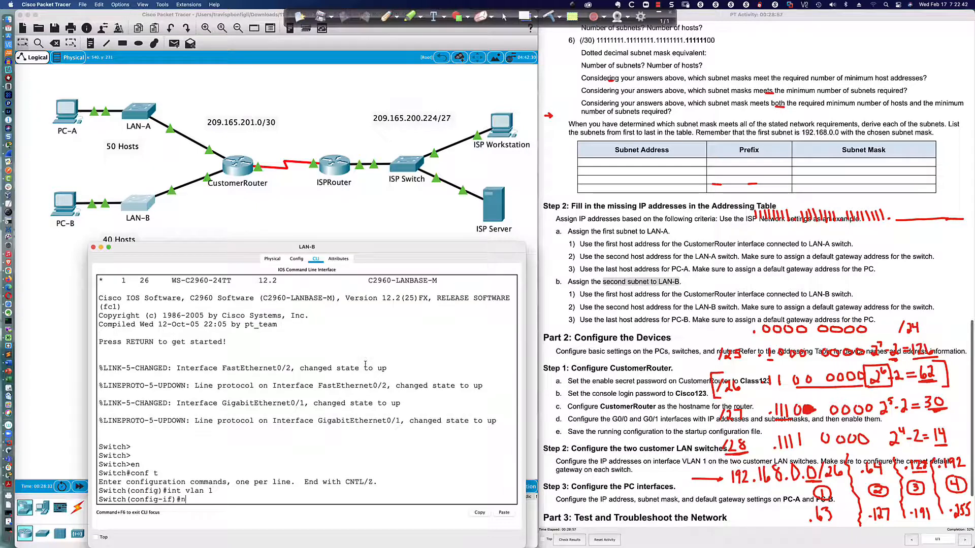
{"action": "type", "text": "o shut"}
{"action": "key", "text": "Return"}
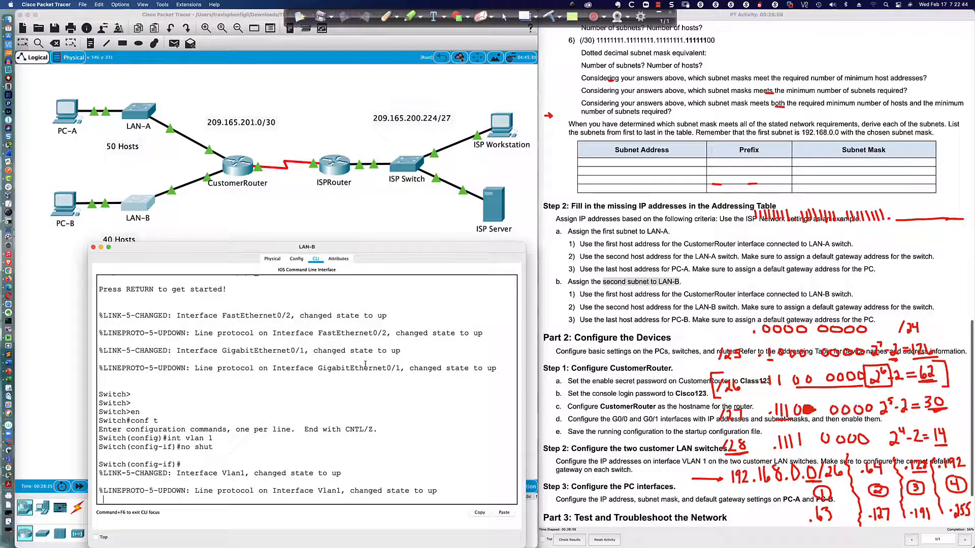
{"action": "key", "text": "Return"}
{"action": "key", "text": "Return"}
{"action": "key", "text": "Return"}
{"action": "type", "text": "ip add 1"}
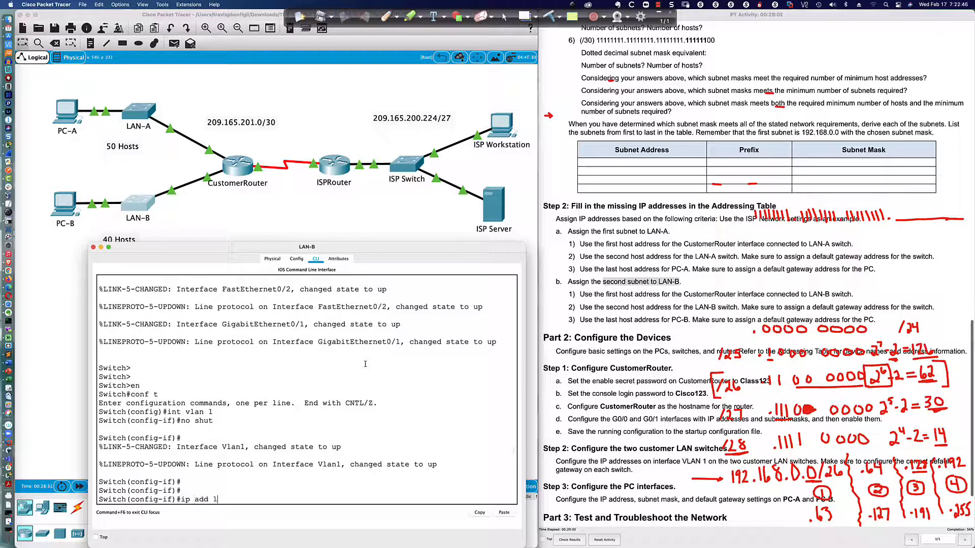
{"action": "type", "text": "92.168.1.66 255.255.255.192"}
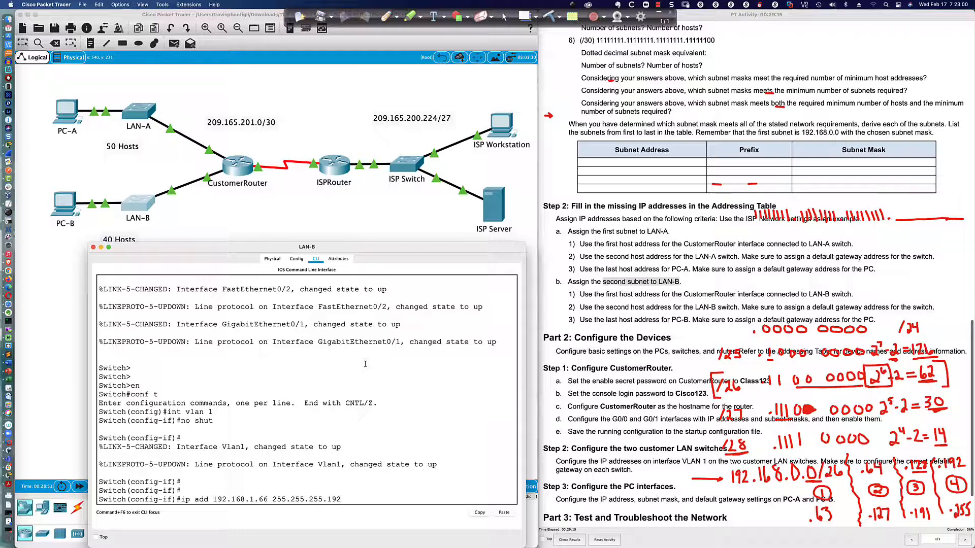
{"action": "key", "text": "Return"}
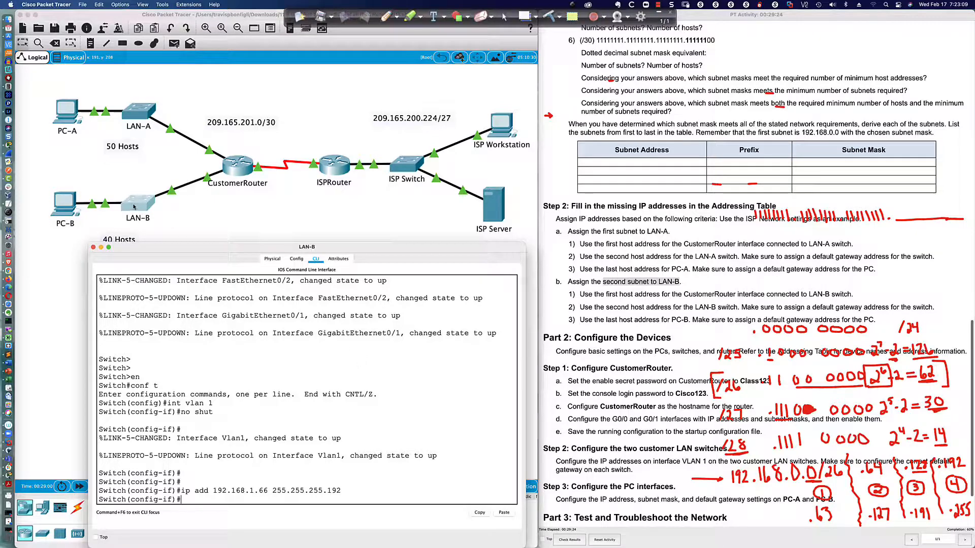
Open PC-B's device window and enlarge it at the lower left.
{"action": "left_click", "coordinate": [64, 206]}
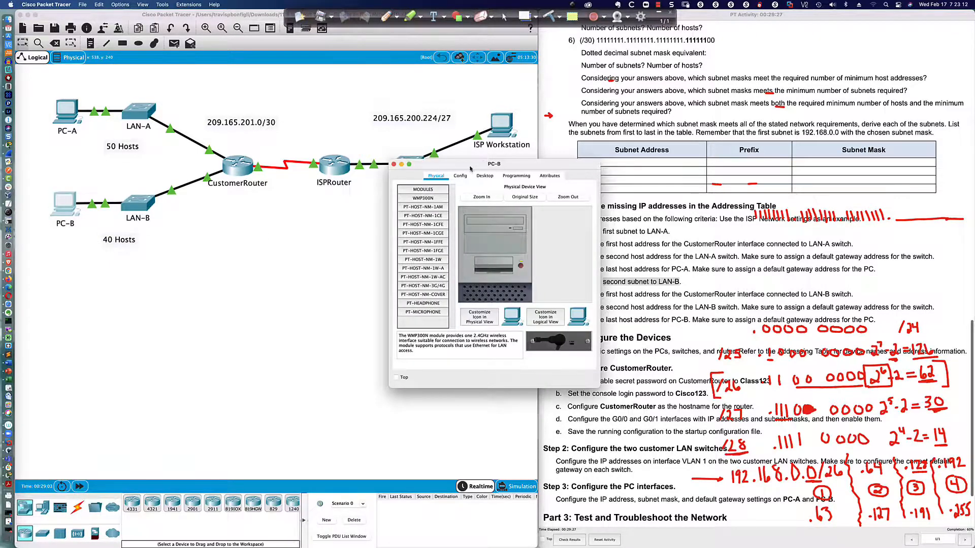
{"action": "left_click_drag", "start_coordinate": [470, 169], "coordinate": [173, 327]}
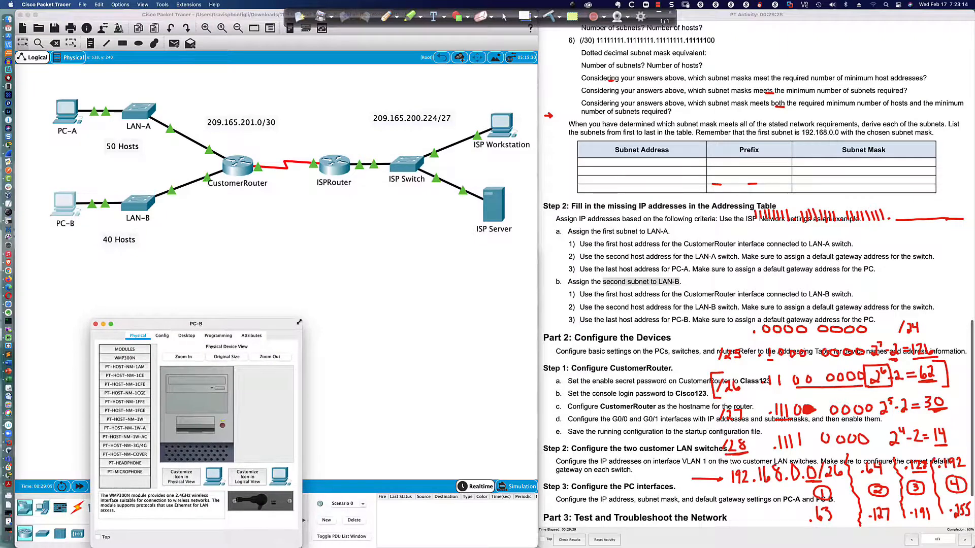
{"action": "left_click_drag", "start_coordinate": [302, 318], "coordinate": [503, 253]}
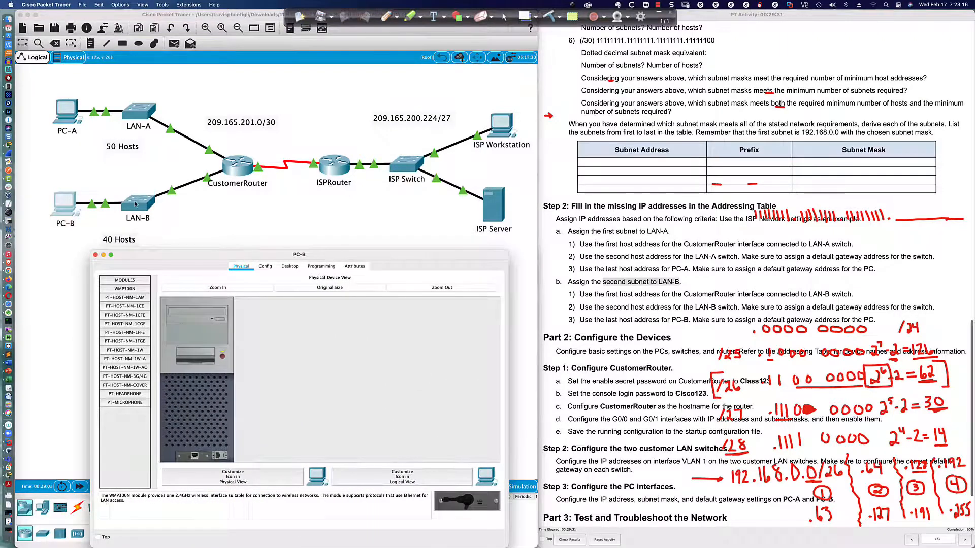
Leave VLAN 1 configuration on LAN-B and start the ip default-gateway command.
{"action": "left_click", "coordinate": [137, 203]}
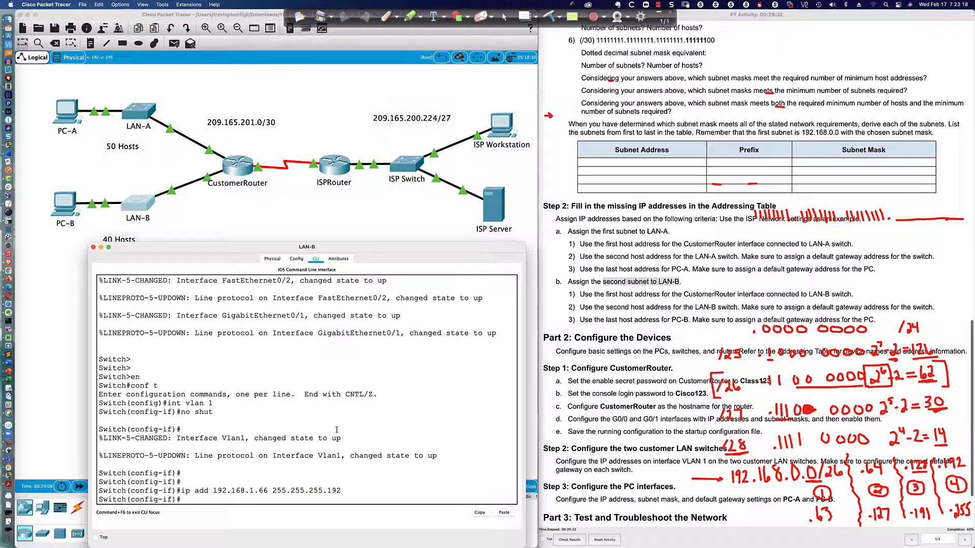
{"action": "type", "text": "exit"}
{"action": "key", "text": "Return"}
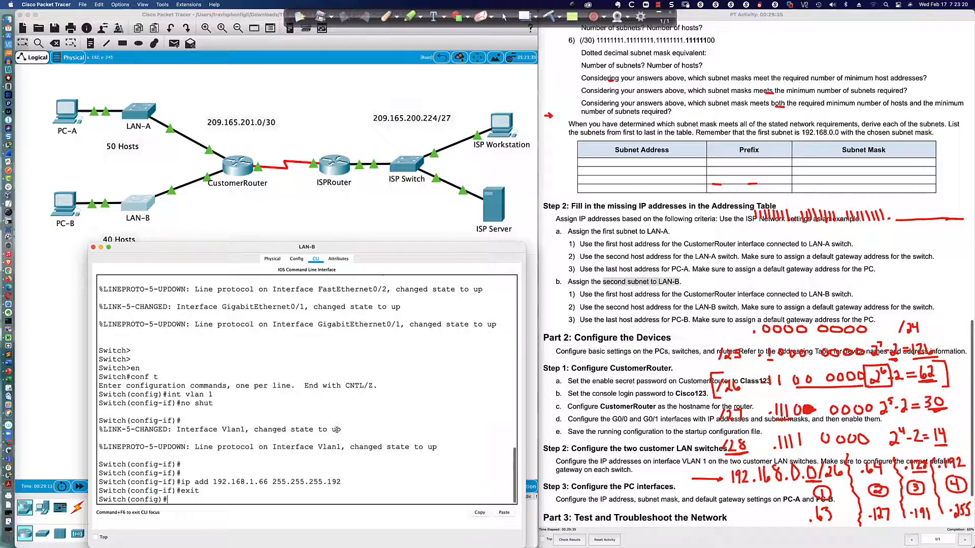
{"action": "type", "text": "ip def"}
{"action": "key", "text": "Tab"}
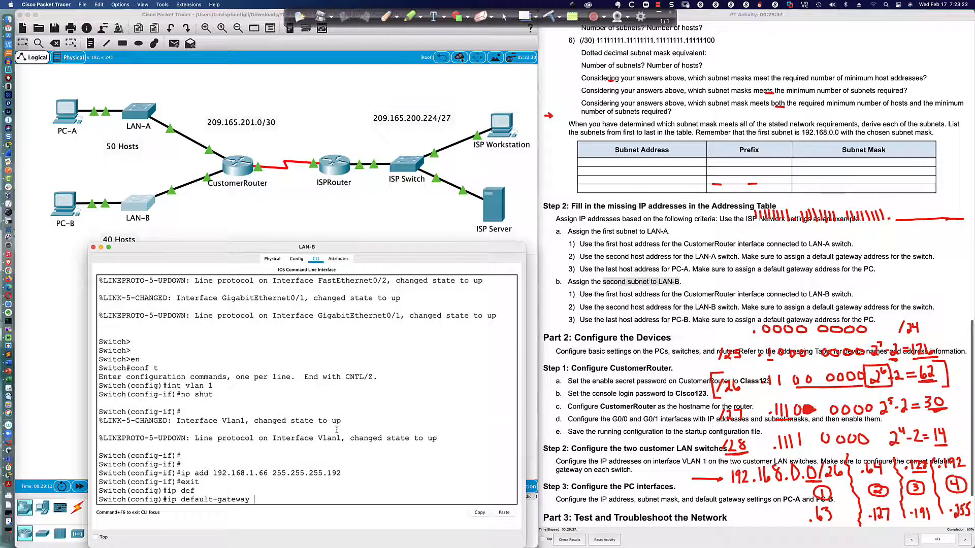
{"action": "type", "text": "192.168.1.65"}
Draw a red annotation mark under CustomerRouter.
{"action": "left_click", "coordinate": [386, 16]}
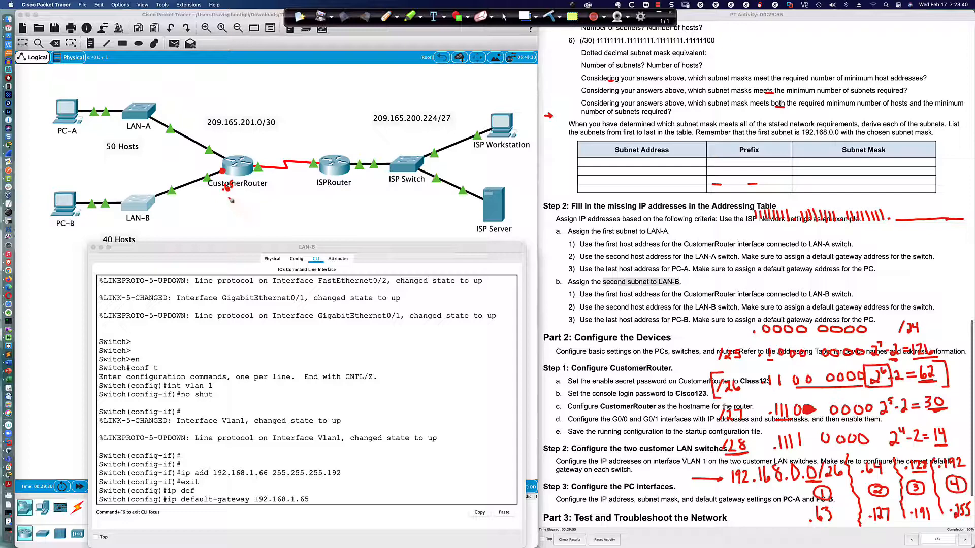
{"action": "left_click_drag", "start_coordinate": [228, 193], "coordinate": [239, 197]}
{"action": "left_click", "coordinate": [505, 17]}
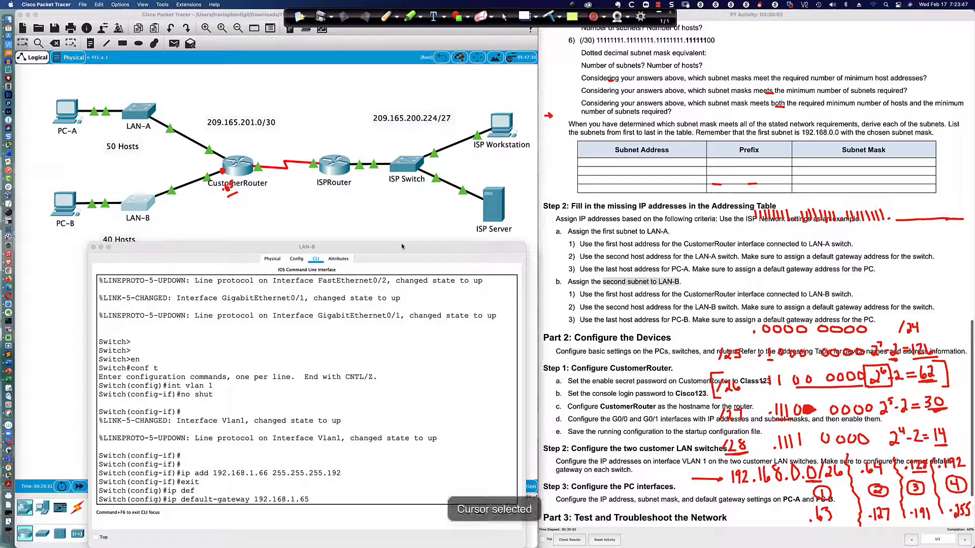
Apply LAN-B's default gateway 192.168.1.65 and ping 192.168.0.65, which fails.
{"action": "left_click", "coordinate": [326, 504]}
{"action": "key", "text": "Return"}
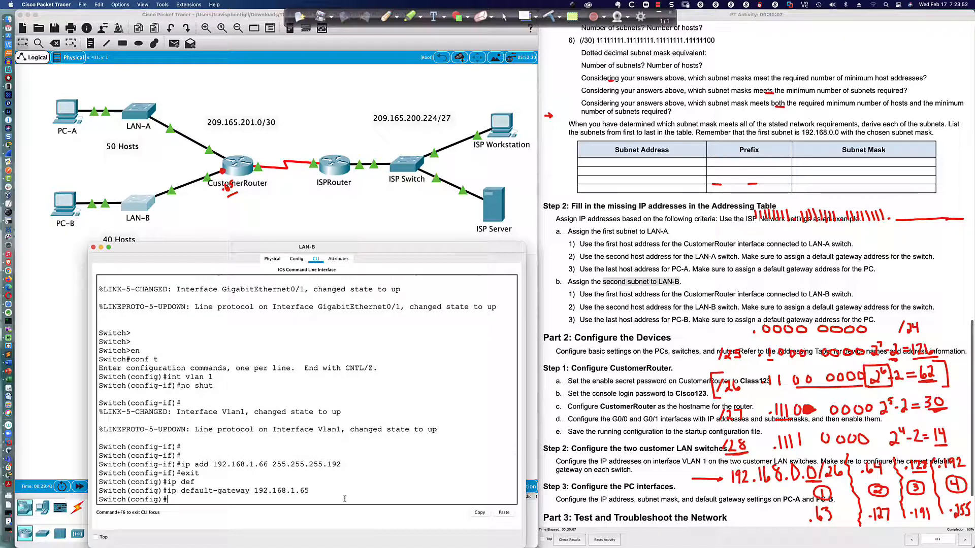
{"action": "type", "text": "do ping 192.168.0.65"}
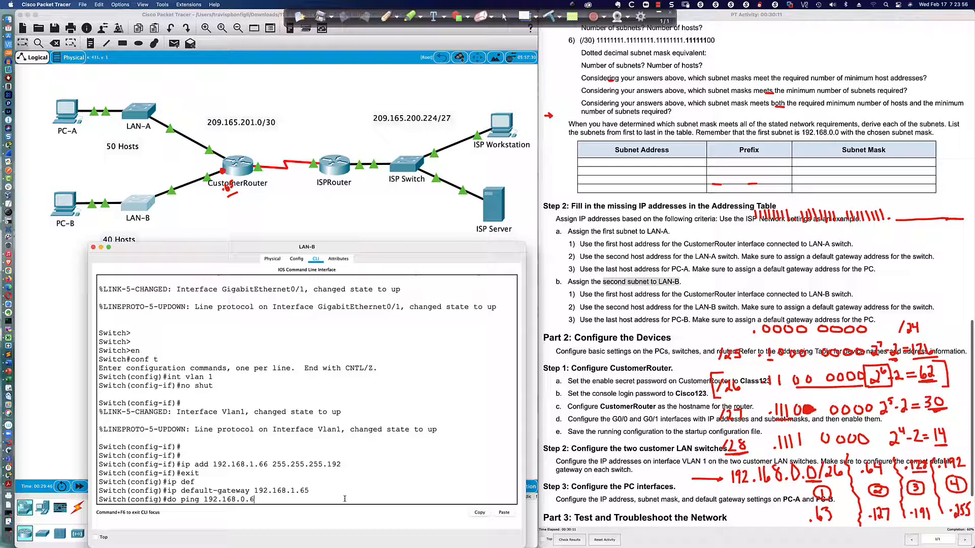
{"action": "key", "text": "Return"}
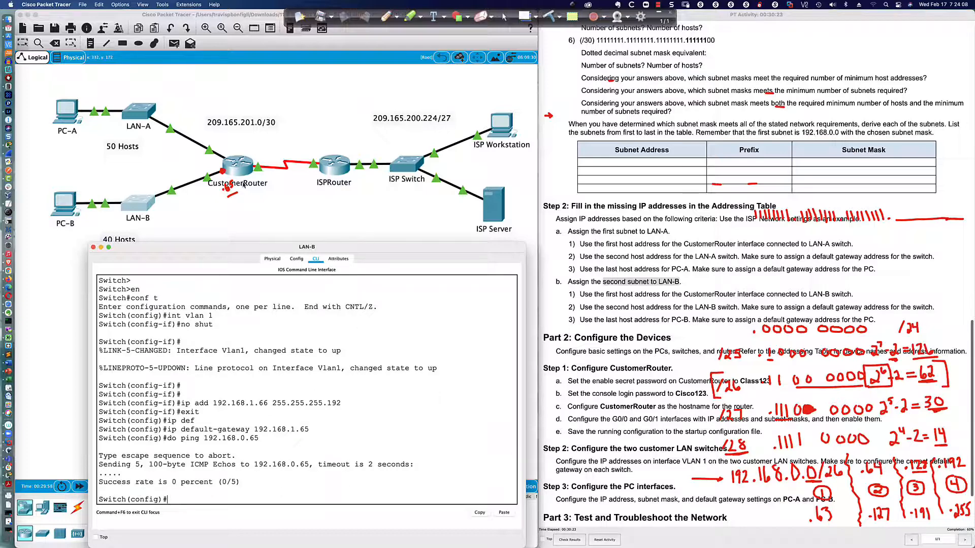
Re-enable CustomerRouter's G0/1 interface with no shut.
{"action": "left_click", "coordinate": [239, 169]}
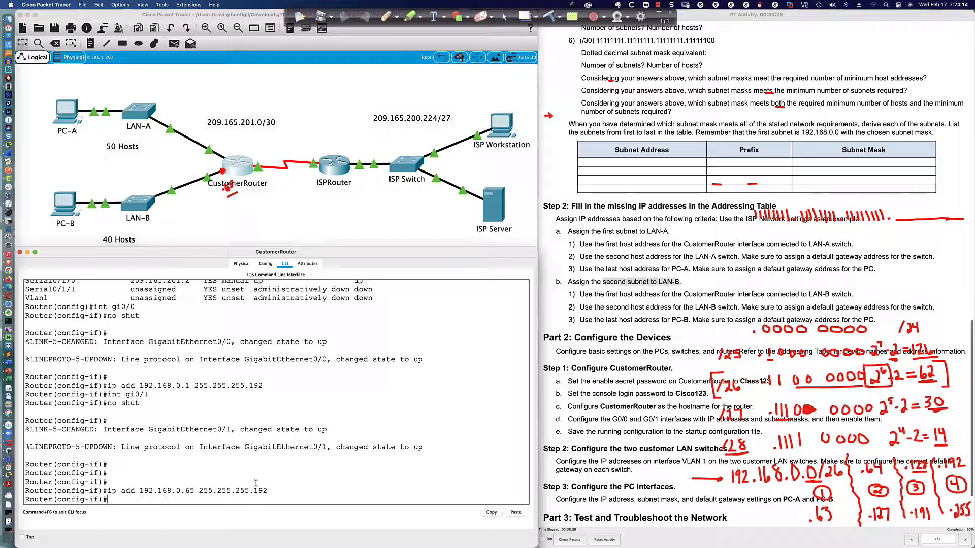
{"action": "type", "text": "no shut"}
{"action": "key", "text": "Return"}
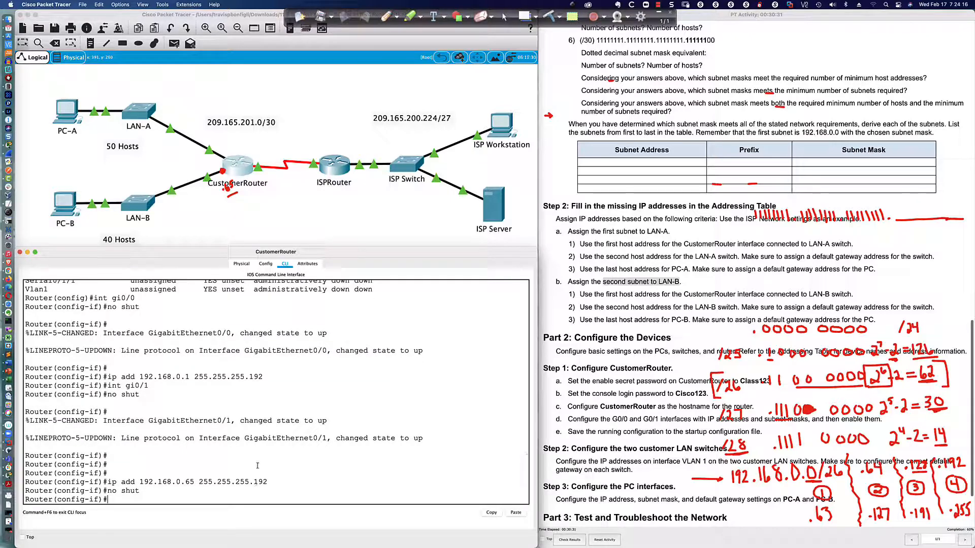
Check LAN-B's interface addresses and status with do sh ip int br.
{"action": "left_click", "coordinate": [137, 204]}
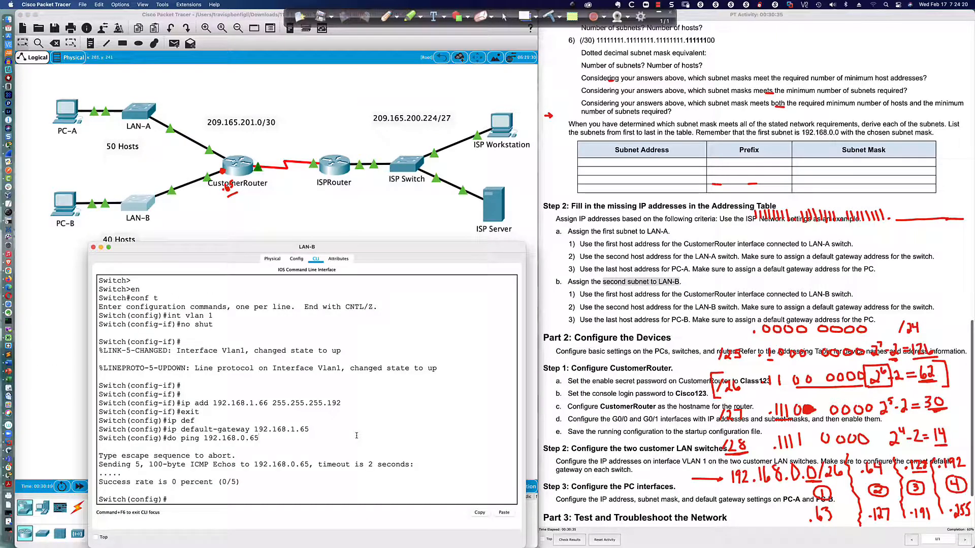
{"action": "left_click", "coordinate": [239, 172]}
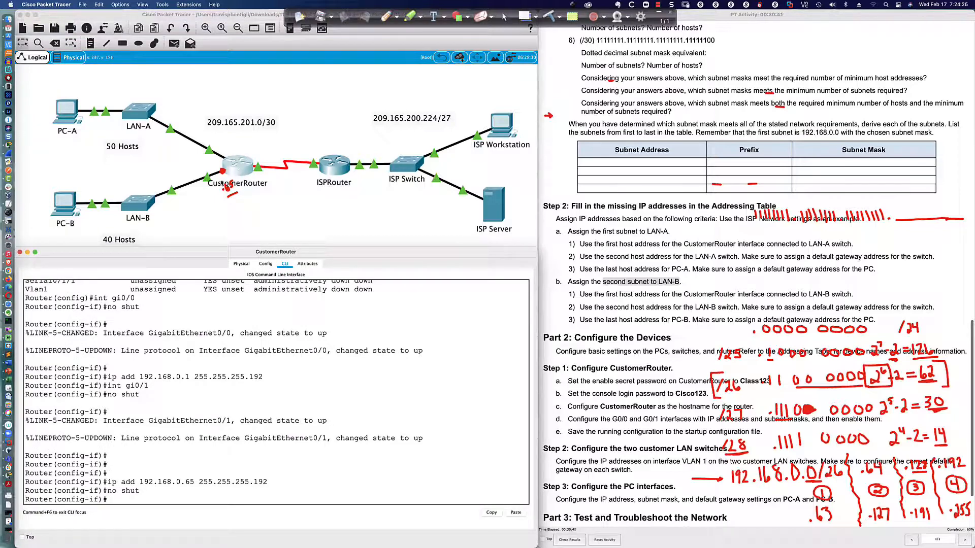
{"action": "left_click", "coordinate": [138, 207]}
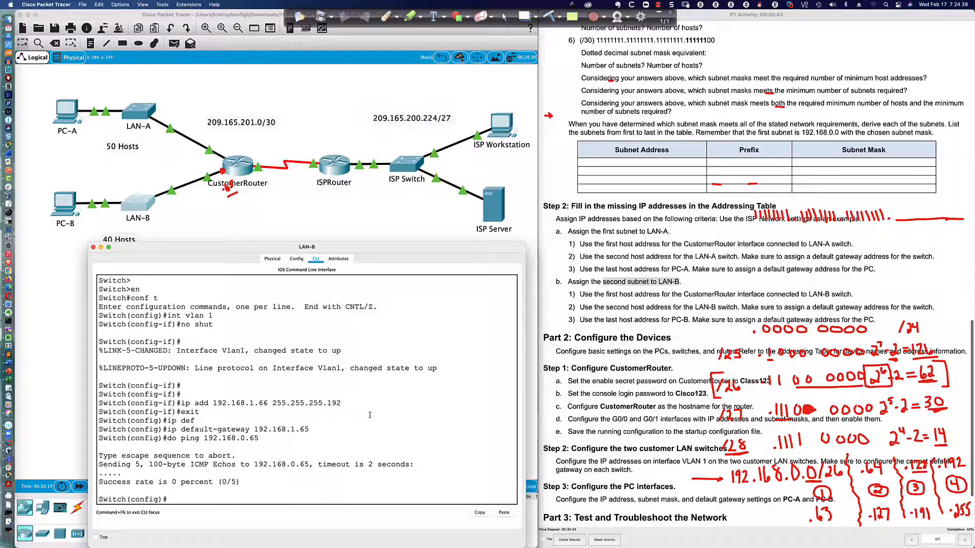
{"action": "type", "text": "do sh ip int br"}
{"action": "key", "text": "Return"}
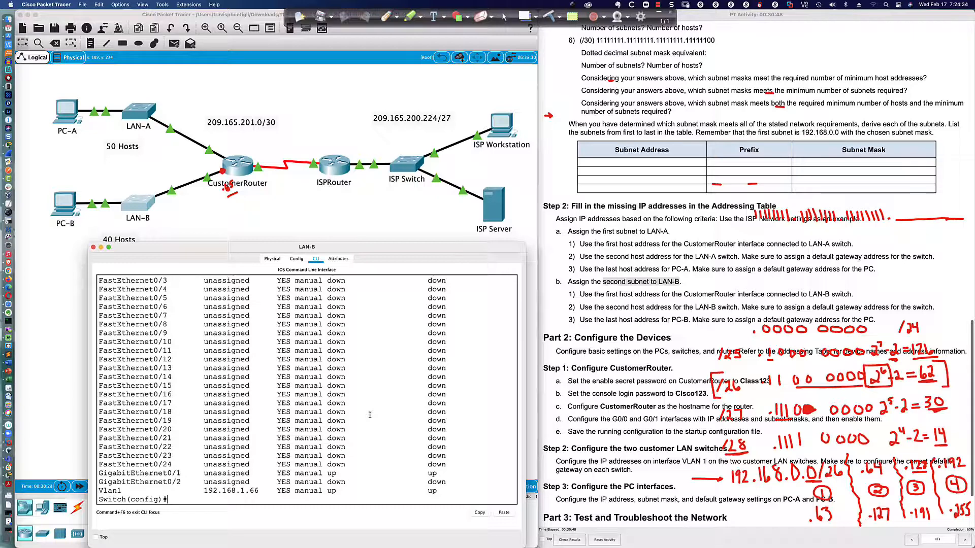
Readdress LAN-B's VLAN 1 to 192.168.0.66 255.255.255.192 and leave configuration mode.
{"action": "type", "text": "int vlan 1"}
{"action": "key", "text": "Return"}
{"action": "type", "text": "ip add "}
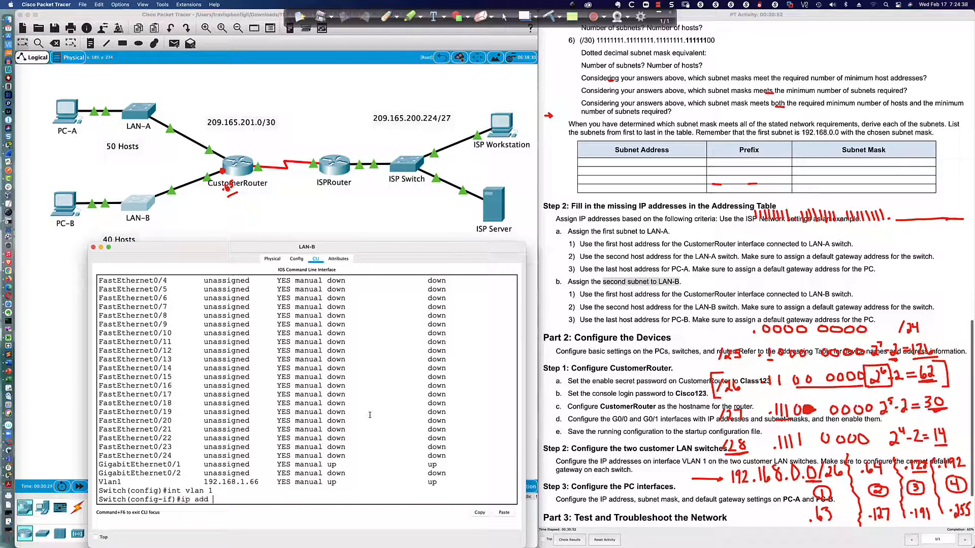
{"action": "type", "text": "192.168.0.66 255.255"}
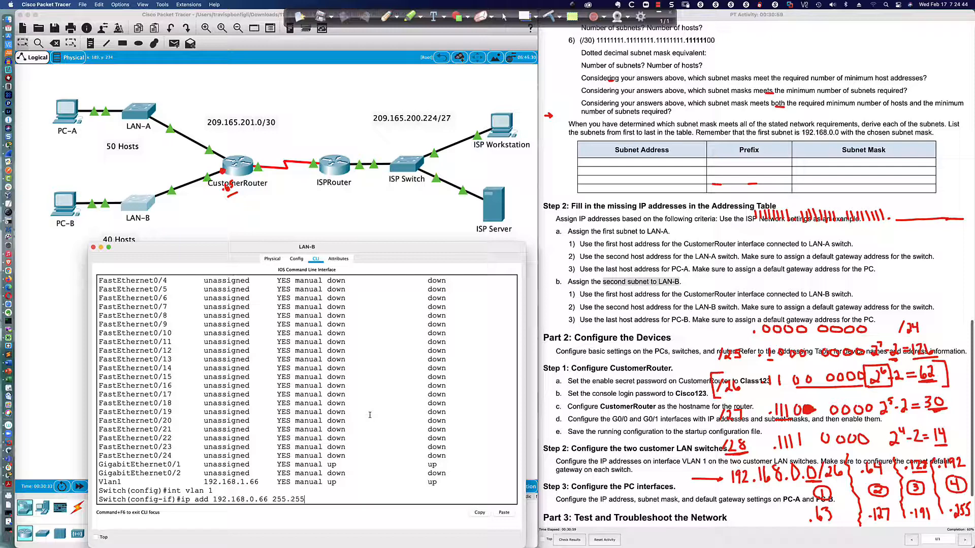
{"action": "type", "text": ".255.192"}
{"action": "key", "text": "Return"}
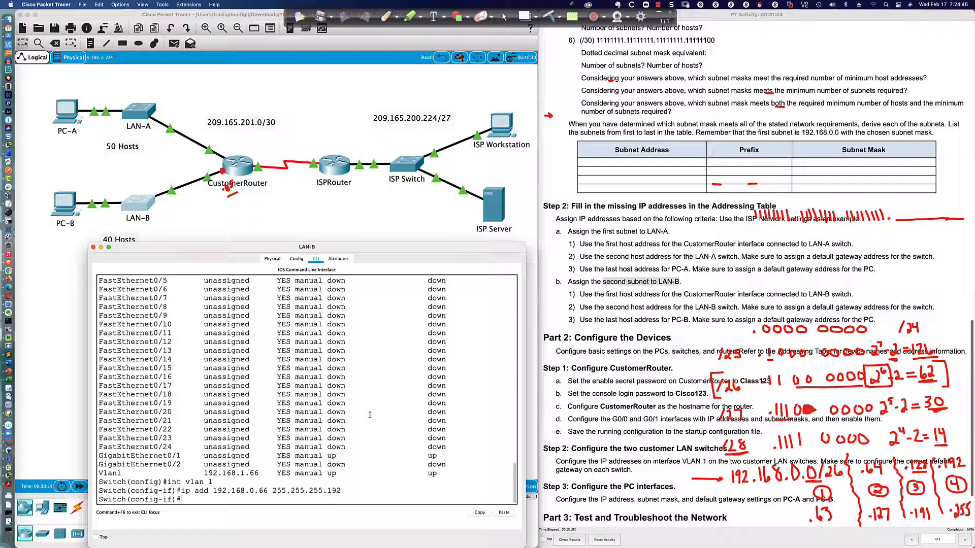
{"action": "type", "text": "end"}
{"action": "key", "text": "Return"}
Ping 192.168.0.65 and 209.165.200.235 from LAN-B, then bring up PC-B's window.
{"action": "key", "text": "Return"}
{"action": "key", "text": "Return"}
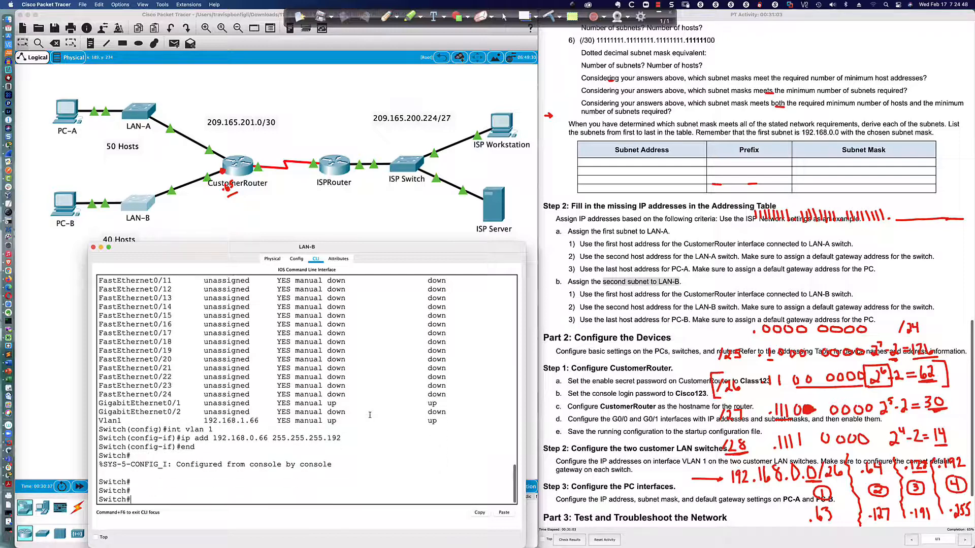
{"action": "type", "text": "ping 192.168.0.65"}
{"action": "key", "text": "Return"}
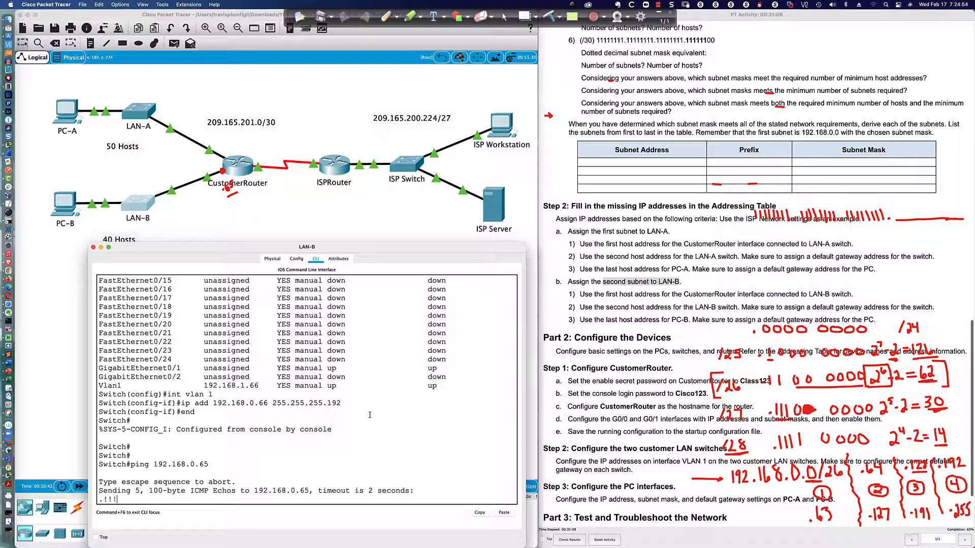
{"action": "type", "text": "p"}
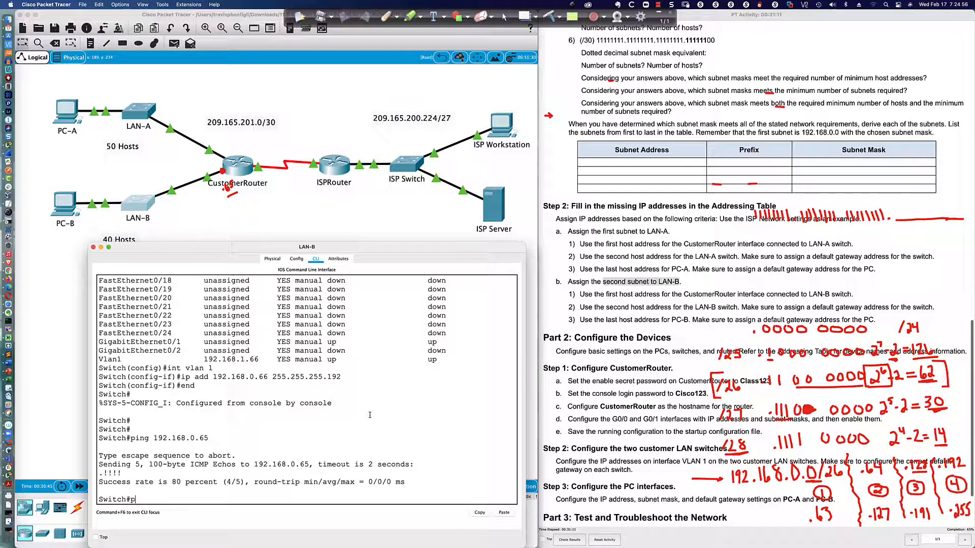
{"action": "type", "text": "ing 209.165.200.235"}
{"action": "key", "text": "Return"}
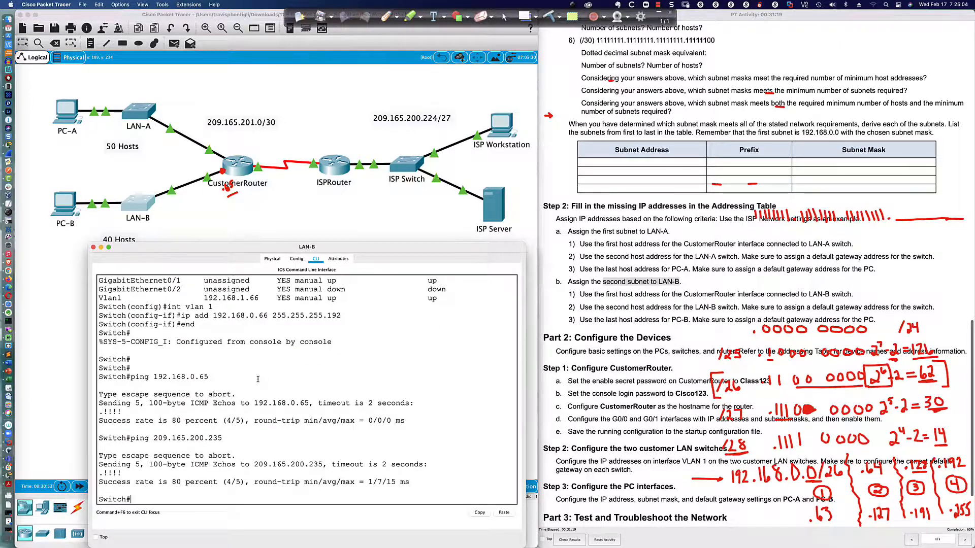
{"action": "scroll", "coordinate": [178, 301], "scroll_direction": "up", "scroll_amount": 5}
{"action": "scroll", "coordinate": [179, 302], "scroll_direction": "down", "scroll_amount": 5}
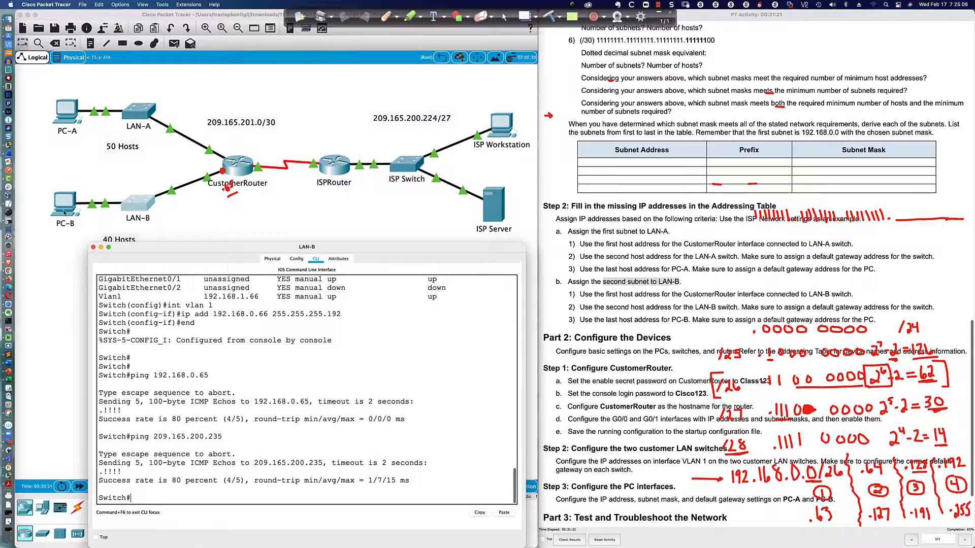
{"action": "left_click", "coordinate": [63, 204]}
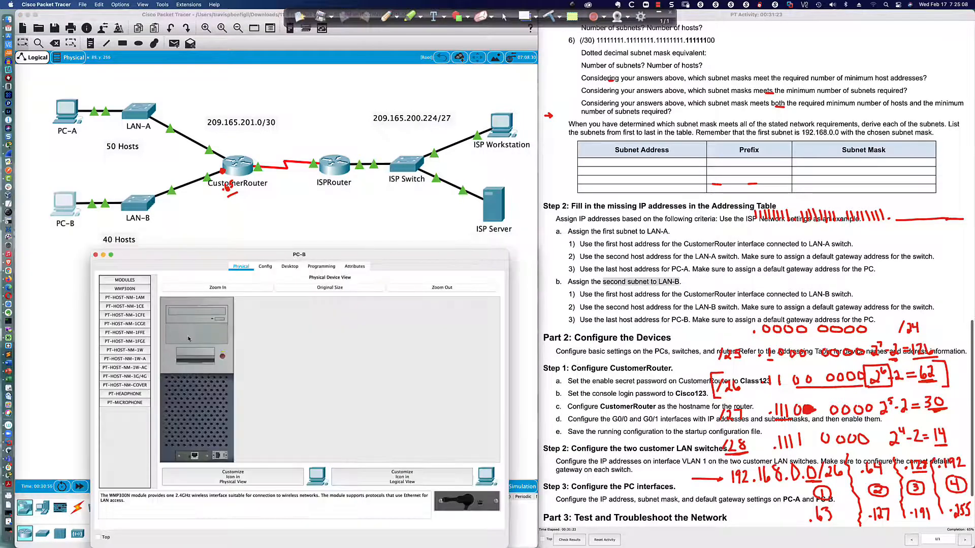
In PC-B's IP Configuration, enter 192.168.0.126, mask 255.255.255.192, gateway 192.168.0.65.
{"action": "left_click", "coordinate": [290, 266]}
{"action": "left_click", "coordinate": [154, 301]}
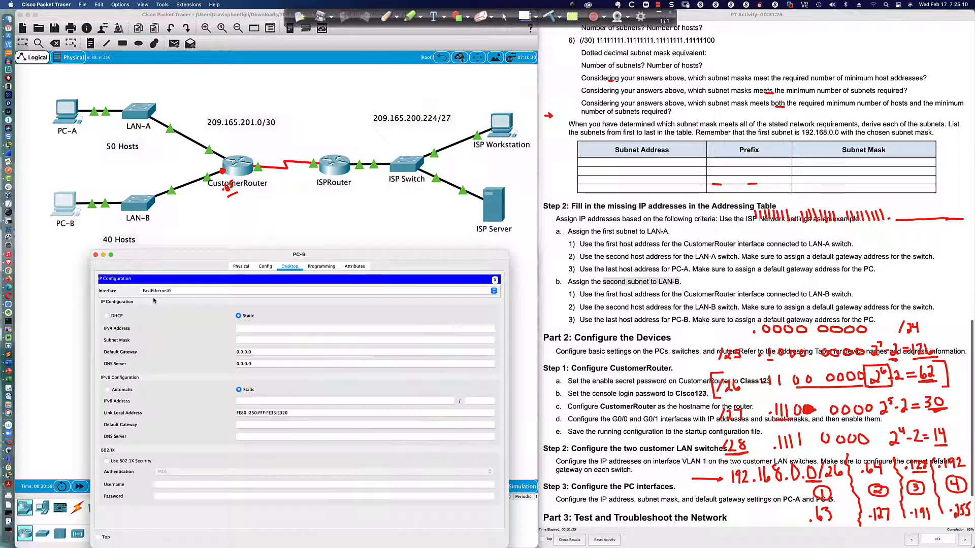
{"action": "left_click", "coordinate": [265, 328]}
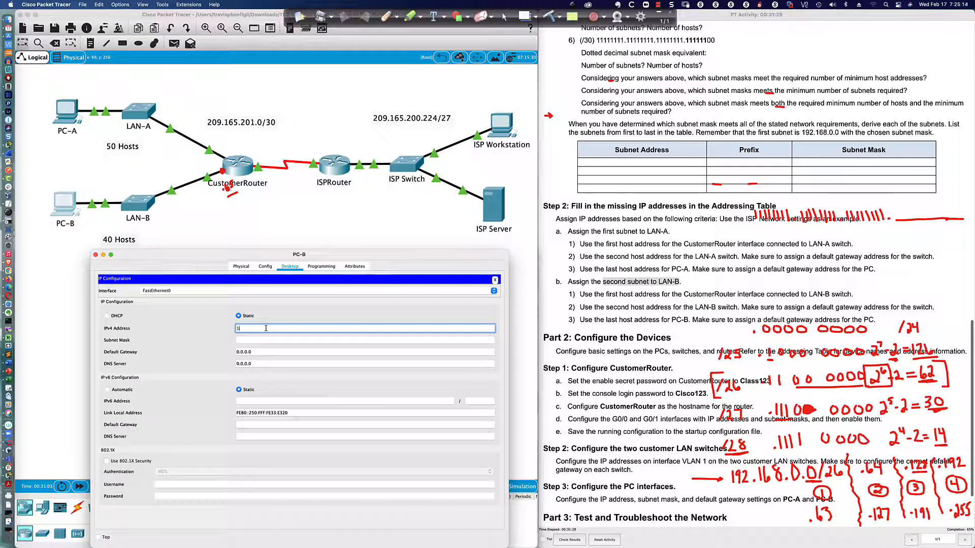
{"action": "type", "text": "192.168.0"}
{"action": "type", "text": ".126"}
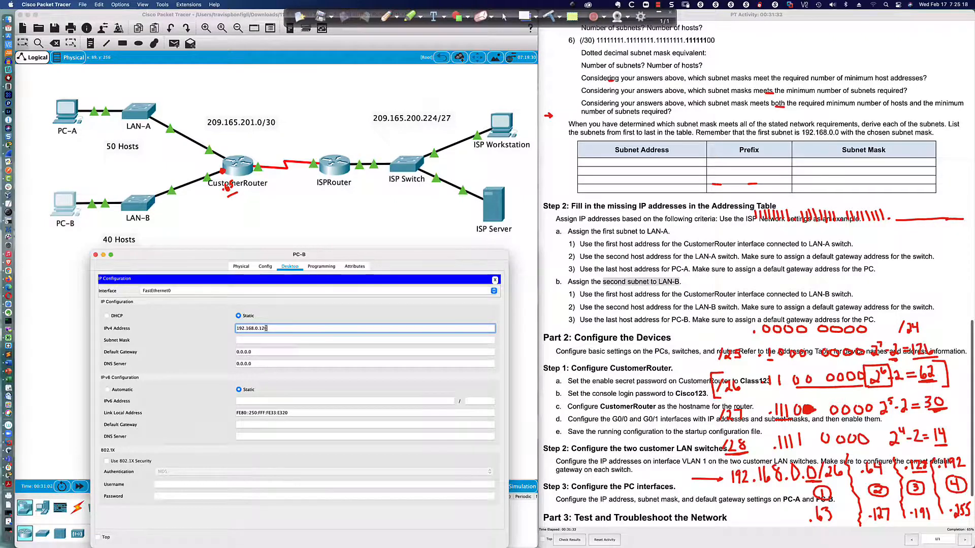
{"action": "key", "text": "Tab"}
{"action": "type", "text": "255.255.255."}
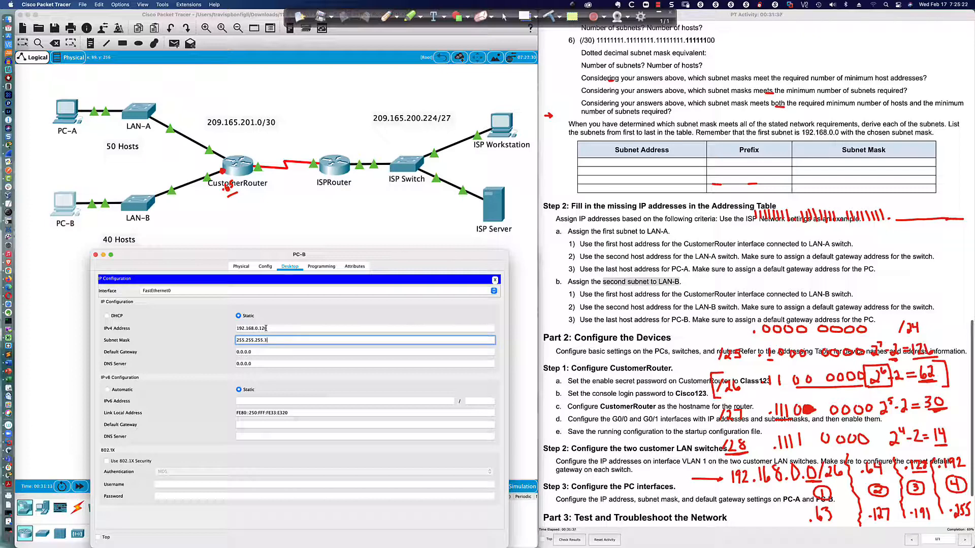
{"action": "type", "text": "192"}
{"action": "key", "text": "Tab"}
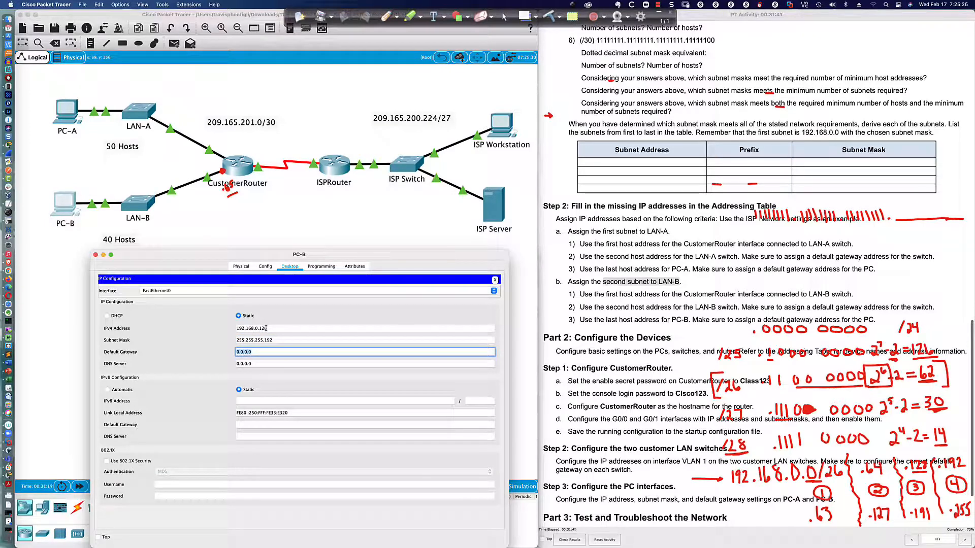
{"action": "type", "text": "192.168.0.65"}
{"action": "key", "text": "Tab"}
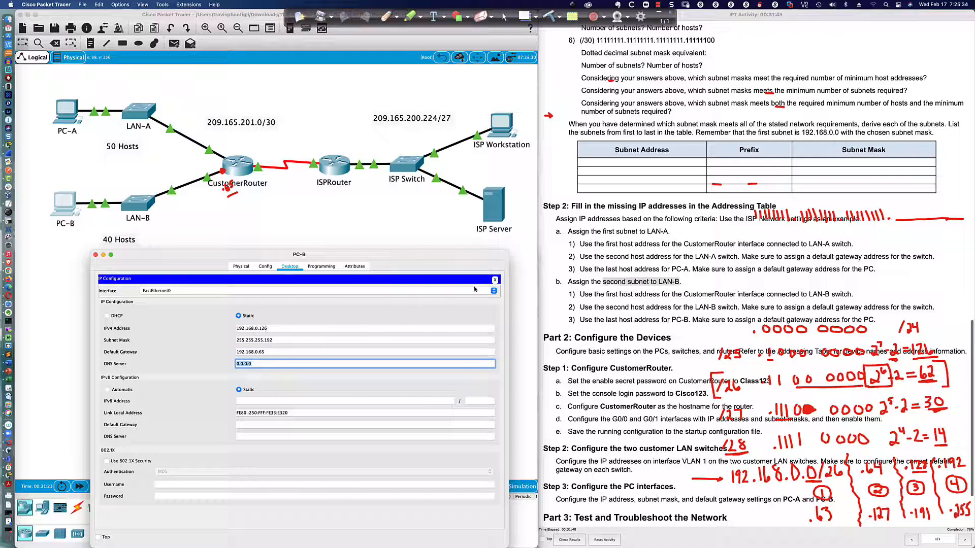
{"action": "left_click", "coordinate": [494, 280]}
From PC-B's command prompt, ping 192.168.0.66 and 192.168.0.65.
{"action": "left_click", "coordinate": [388, 295]}
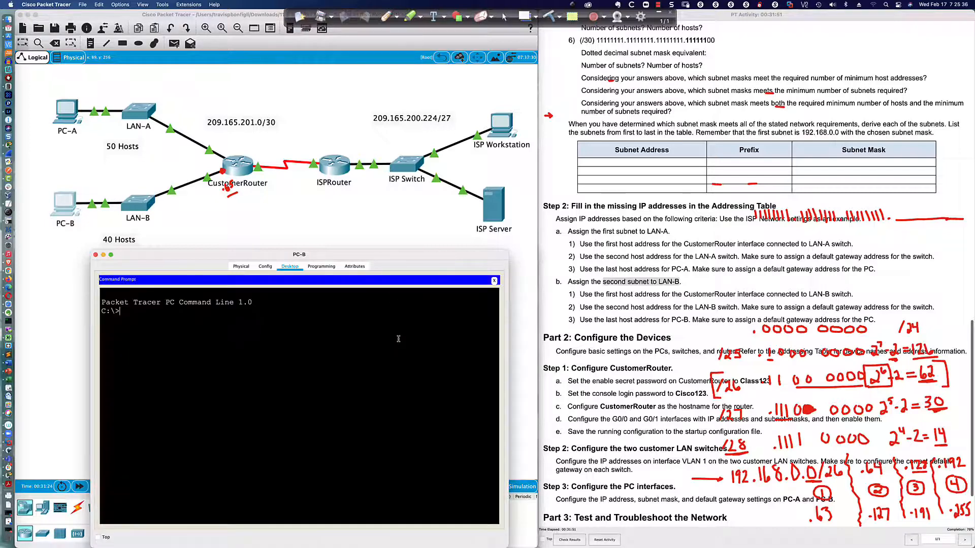
{"action": "type", "text": "ping 192.168.0.66"}
{"action": "key", "text": "Return"}
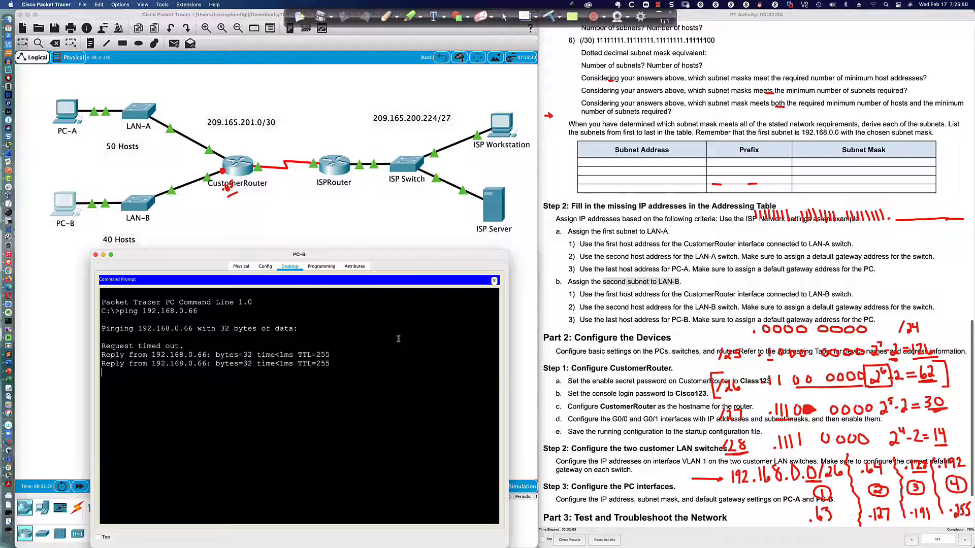
{"action": "key", "text": "Up"}
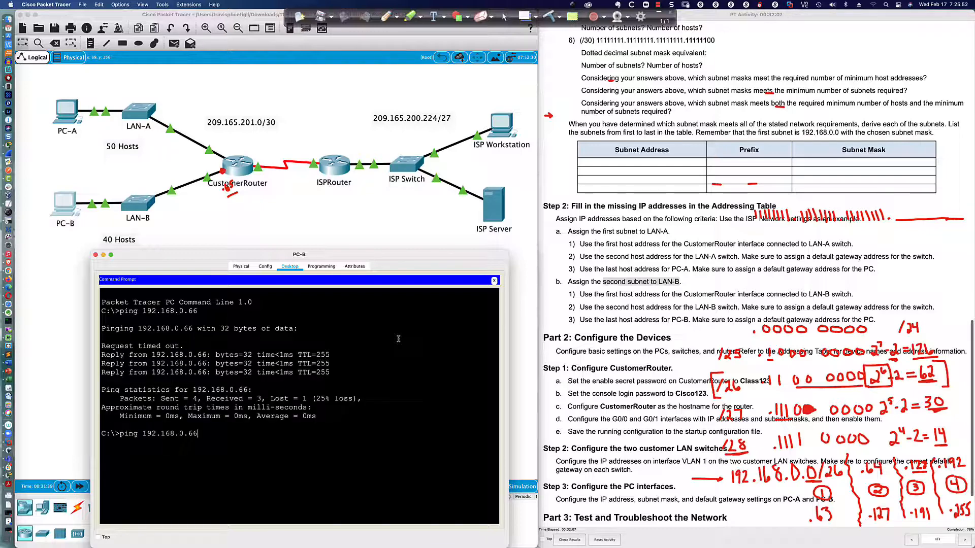
{"action": "type", "text": "5"}
{"action": "key", "text": "Return"}
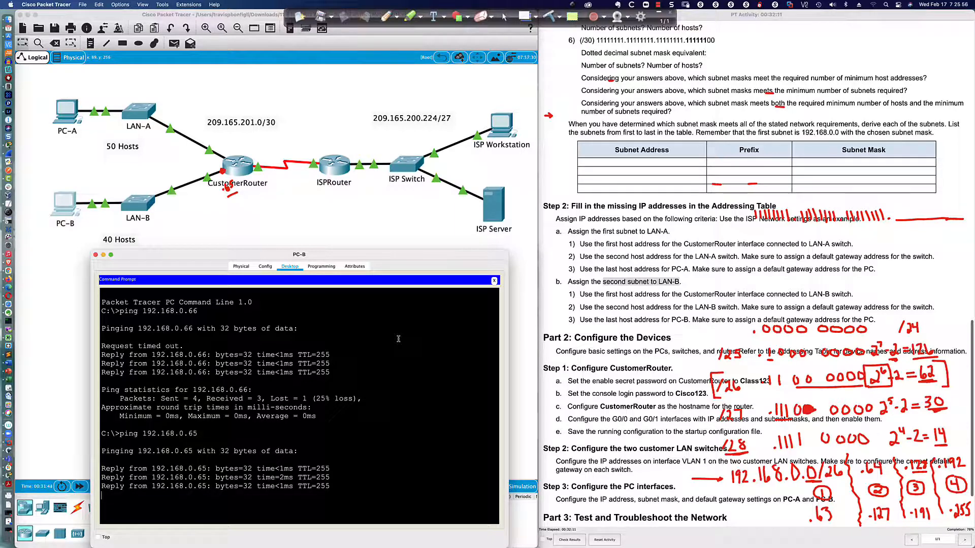
Run ipconfig and ipconfig /all on PC-B and select the Physical Address line.
{"action": "type", "text": "ipconfig"}
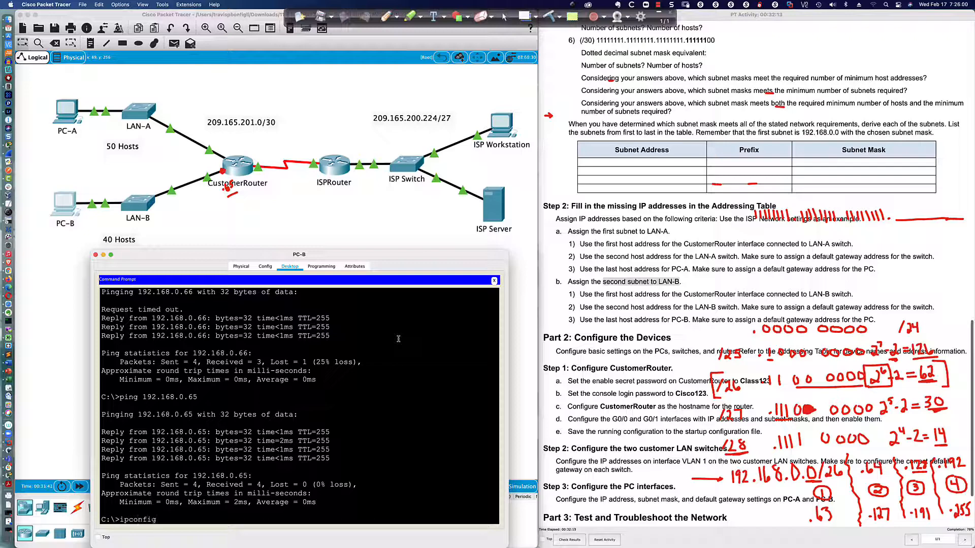
{"action": "key", "text": "Return"}
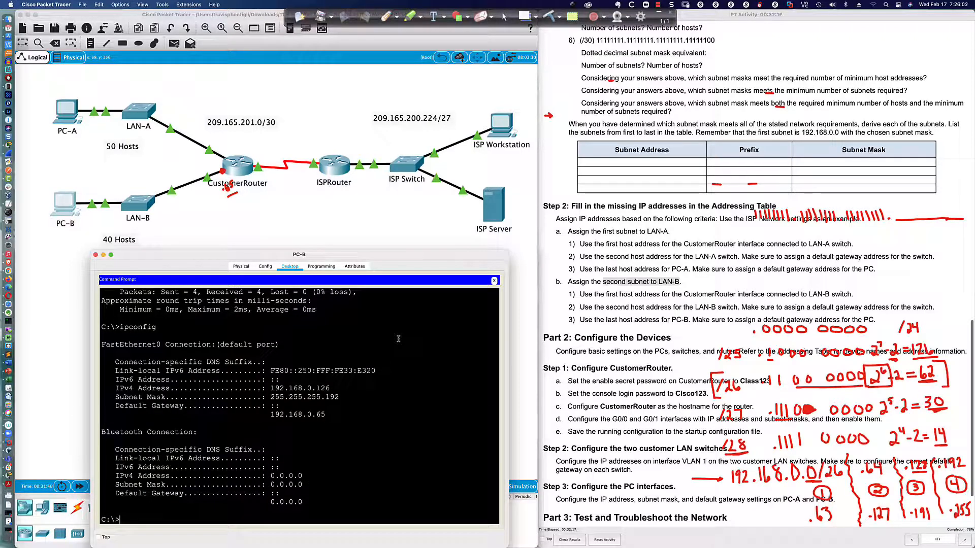
{"action": "type", "text": "ipconfig /all"}
{"action": "key", "text": "Return"}
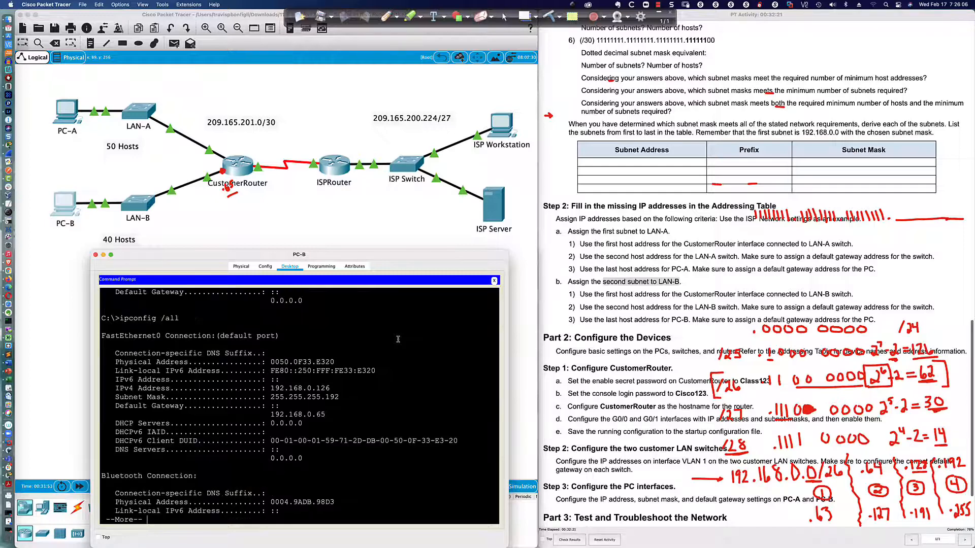
{"action": "left_click_drag", "start_coordinate": [335, 361], "coordinate": [116, 362]}
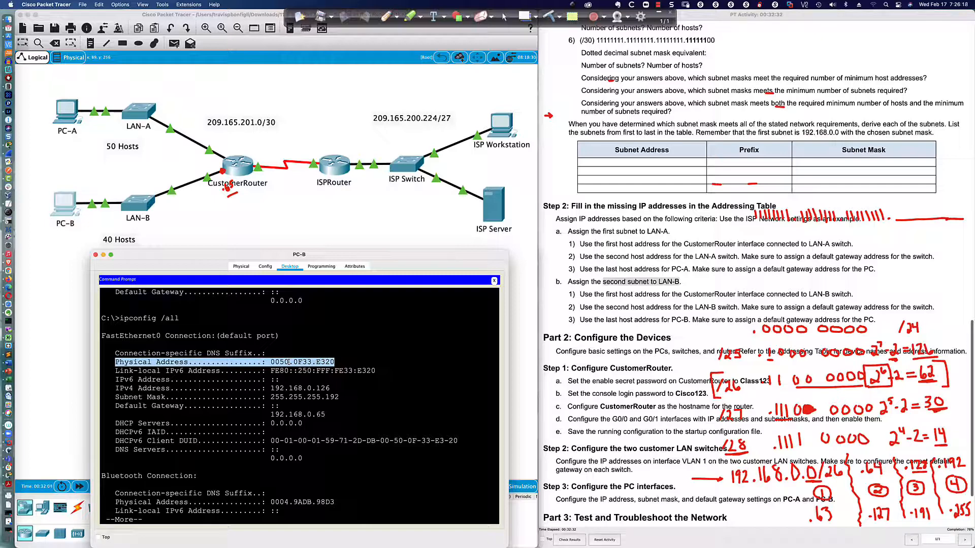
Highlight PC-B's 192.168.0.126 address, 255.255.255.192 mask and 192.168.0.65 gateway, then page through the output.
{"action": "left_click_drag", "start_coordinate": [330, 389], "coordinate": [269, 388]}
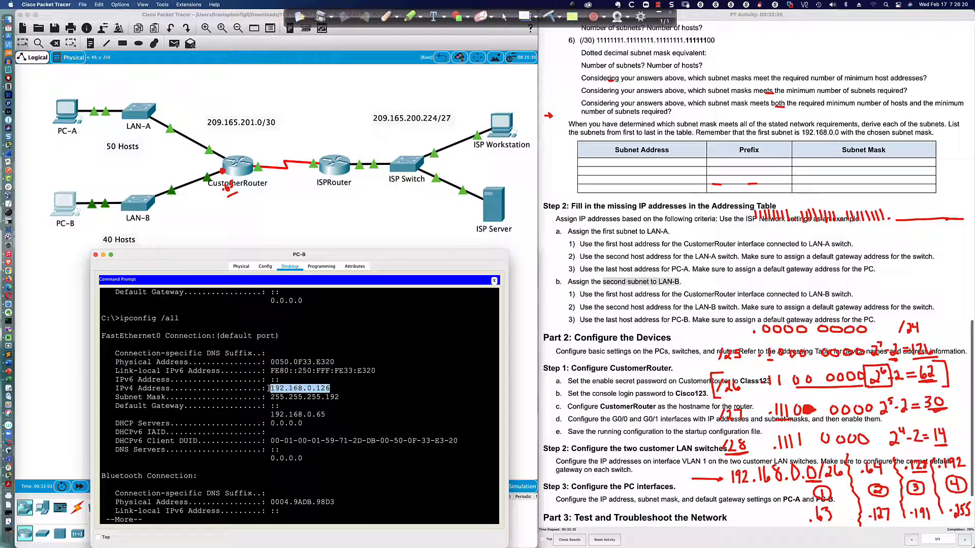
{"action": "left_click_drag", "start_coordinate": [339, 397], "coordinate": [272, 396]}
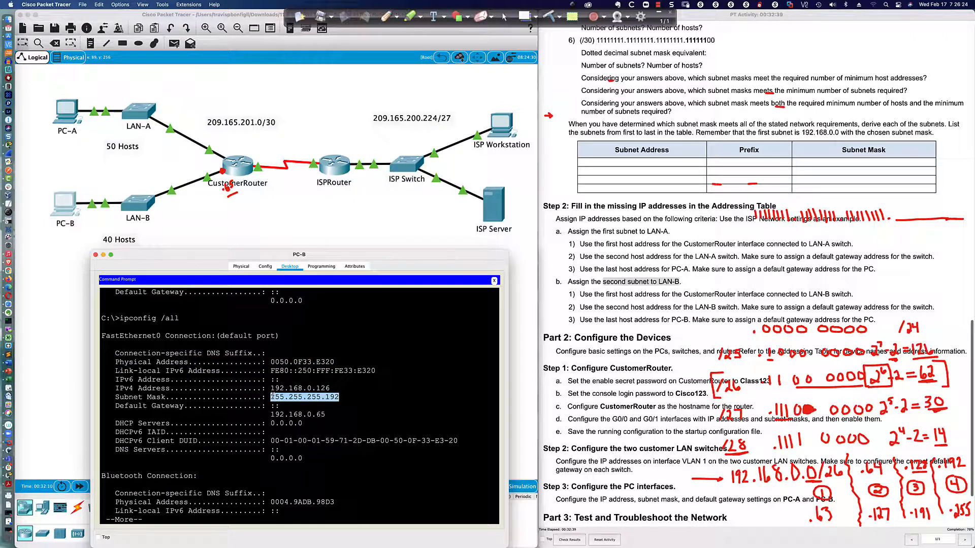
{"action": "left_click_drag", "start_coordinate": [329, 415], "coordinate": [271, 414]}
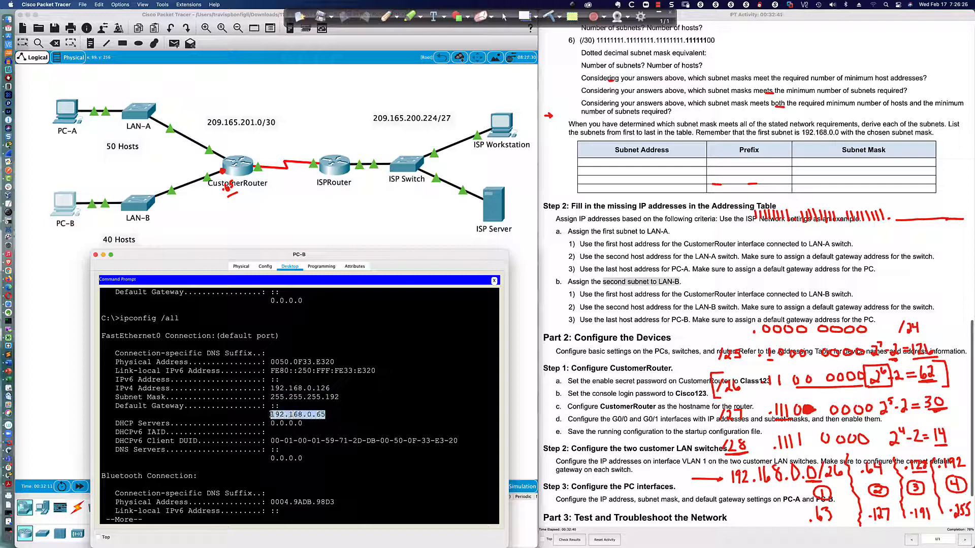
{"action": "left_click", "coordinate": [343, 510]}
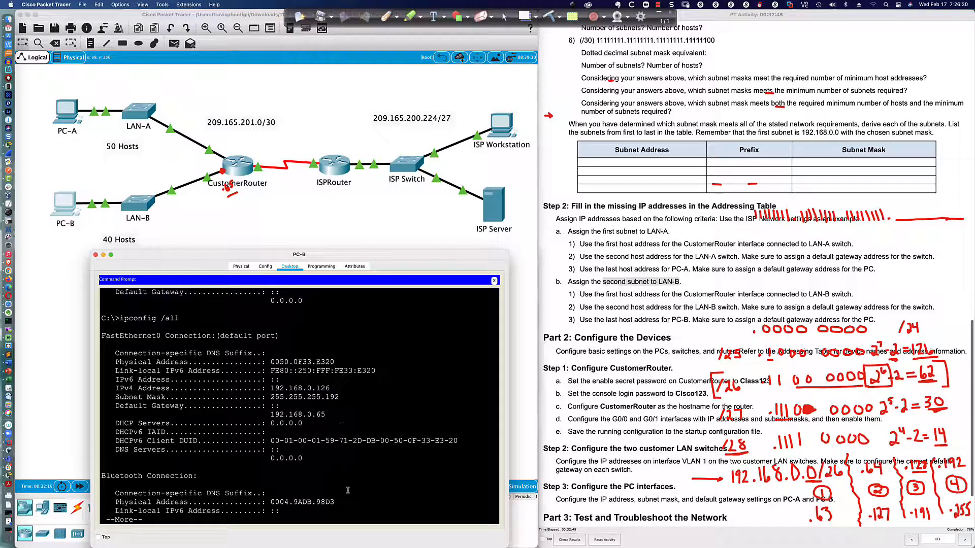
{"action": "key", "text": "space"}
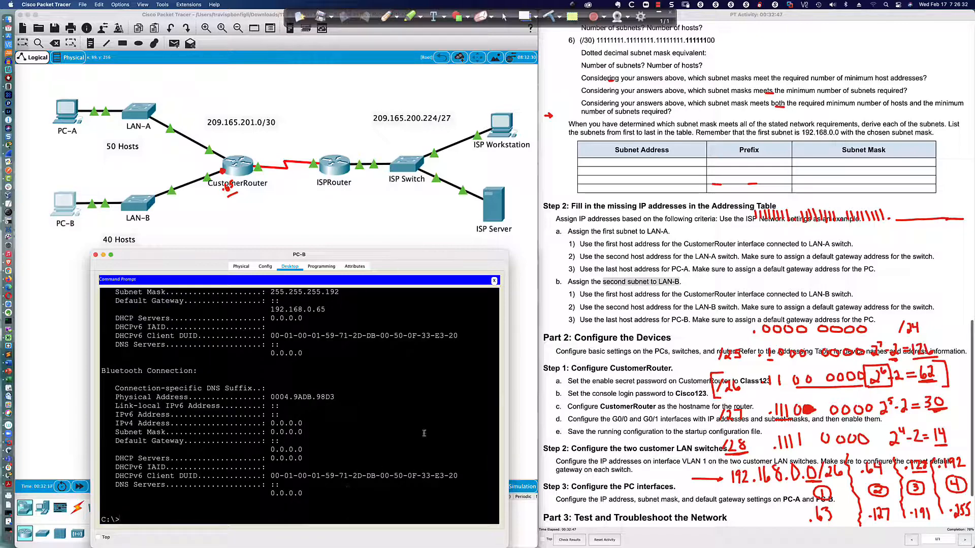
{"action": "scroll", "coordinate": [643, 280], "scroll_direction": "down", "scroll_amount": 3}
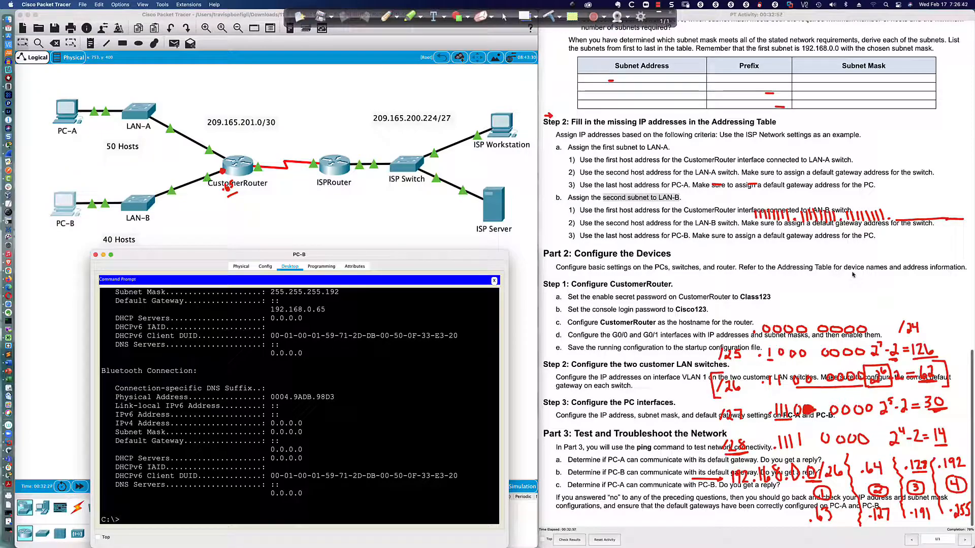
{"action": "scroll", "coordinate": [771, 273], "scroll_direction": "up", "scroll_amount": 15}
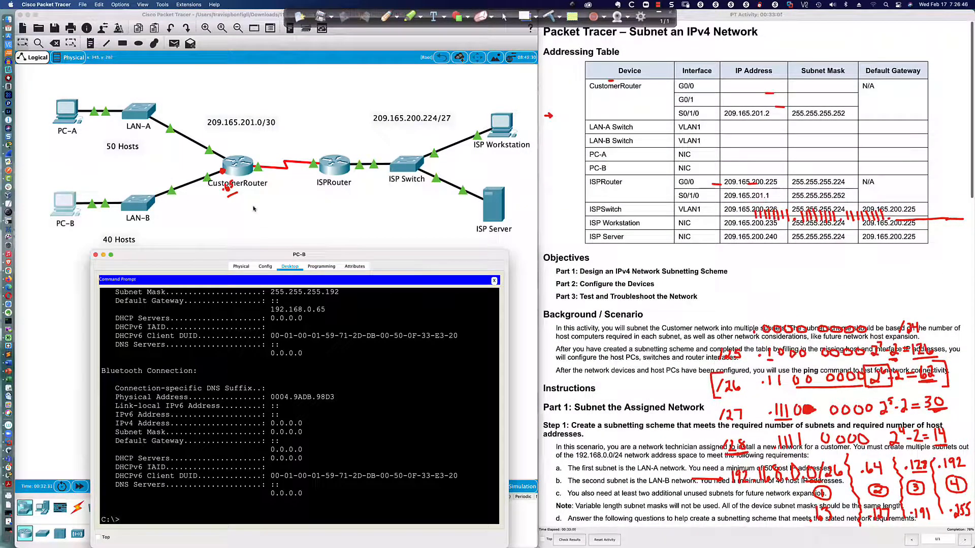
Rename the router to CustomerRouter with the hostname command.
{"action": "left_click", "coordinate": [237, 172]}
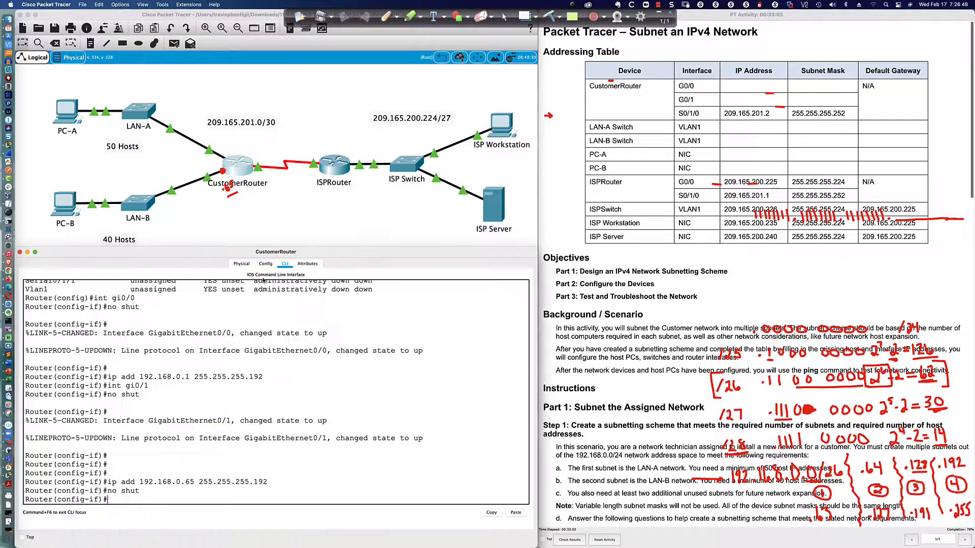
{"action": "key", "text": "Return"}
{"action": "key", "text": "Return"}
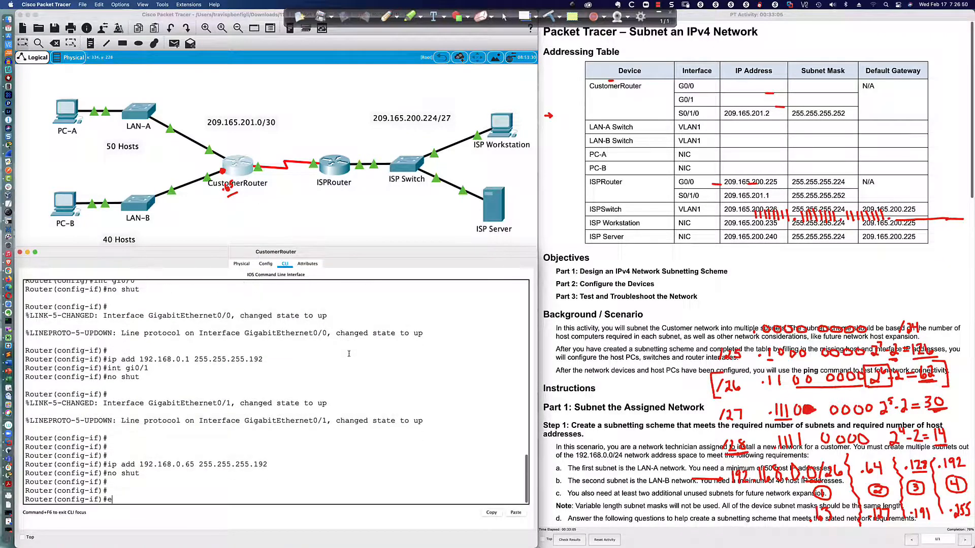
{"action": "type", "text": "exit"}
{"action": "key", "text": "Return"}
{"action": "type", "text": "host"}
{"action": "key", "text": "Tab"}
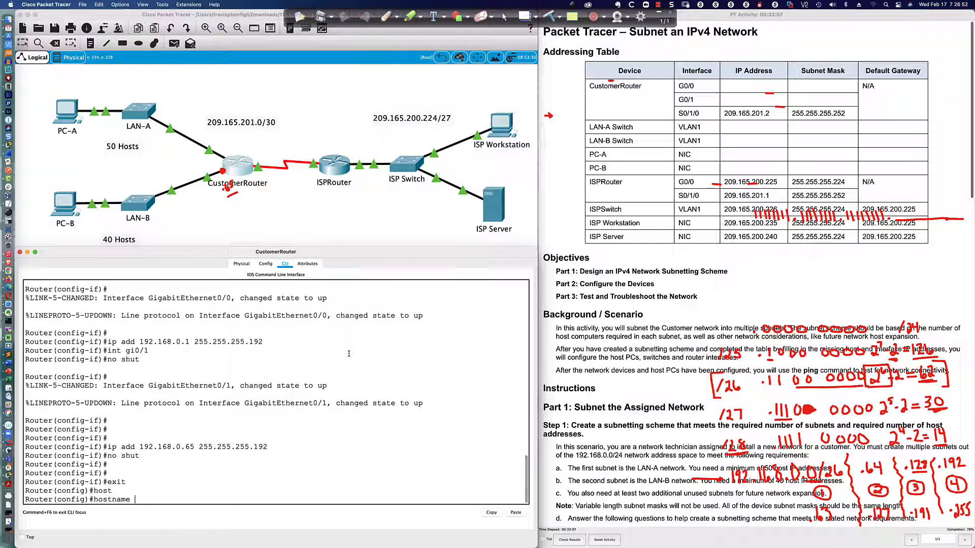
{"action": "type", "text": "CustomerRouter"}
{"action": "key", "text": "Return"}
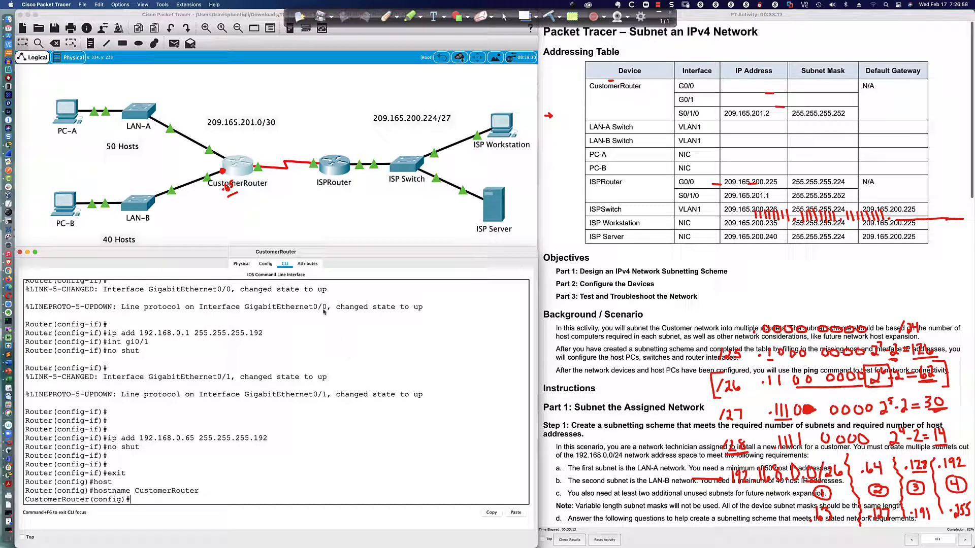
Name the first customer switch LAN-A, retrying after a rejected hostname attempt.
{"action": "left_click", "coordinate": [153, 110]}
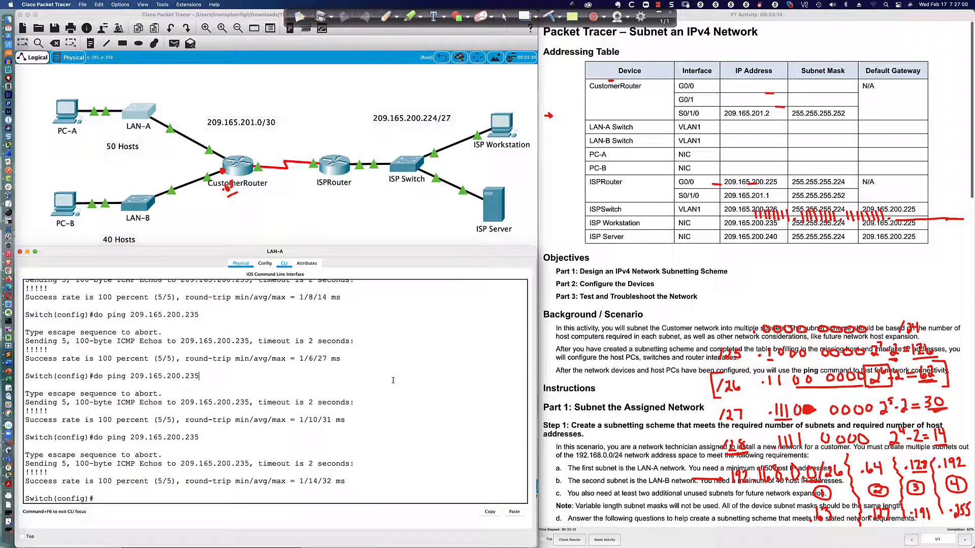
{"action": "key", "text": "Return"}
{"action": "key", "text": "Return"}
{"action": "key", "text": "Return"}
{"action": "type", "text": "host"}
{"action": "key", "text": "Tab"}
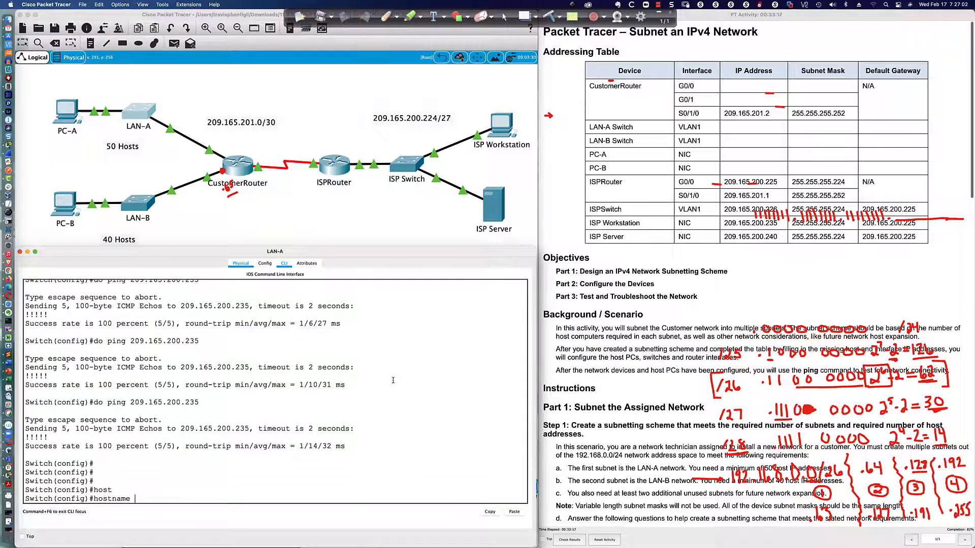
{"action": "type", "text": "LAN-A"}
{"action": "key", "text": "Return"}
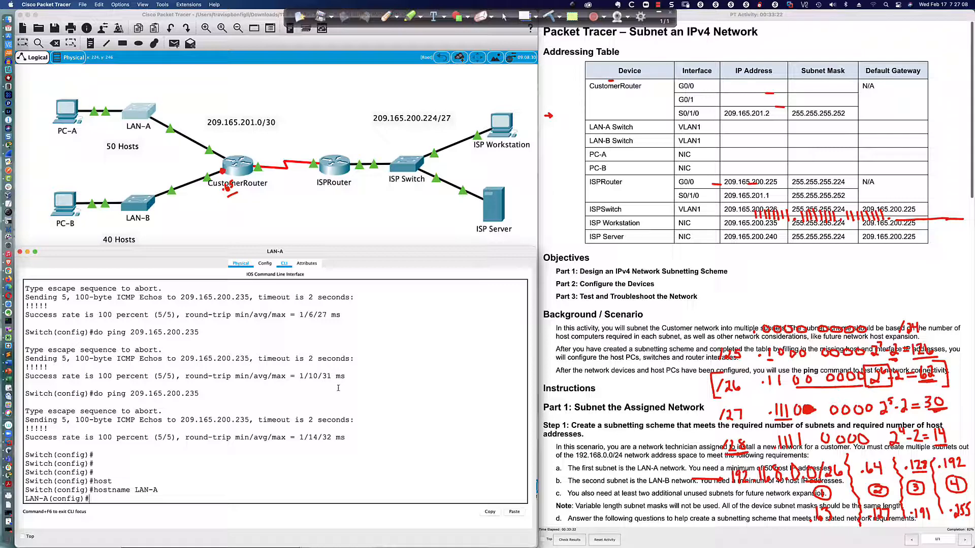
{"action": "key", "text": "Up"}
{"action": "type", "text": "Switch"}
{"action": "key", "text": "Return"}
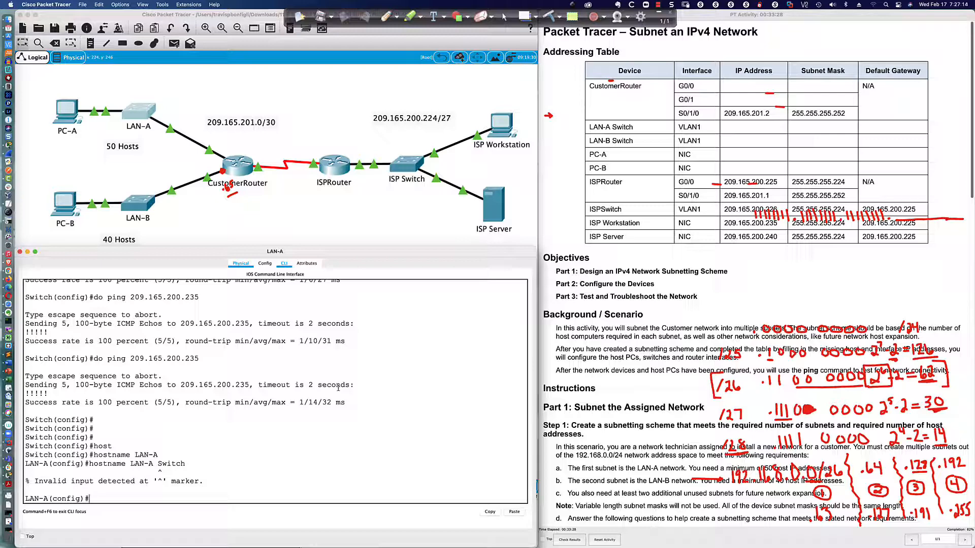
{"action": "key", "text": "Up"}
{"action": "key", "text": "BackSpace"}
{"action": "key", "text": "BackSpace"}
{"action": "key", "text": "BackSpace"}
{"action": "key", "text": "BackSpace"}
{"action": "key", "text": "BackSpace"}
{"action": "key", "text": "BackSpace"}
{"action": "key", "text": "BackSpace"}
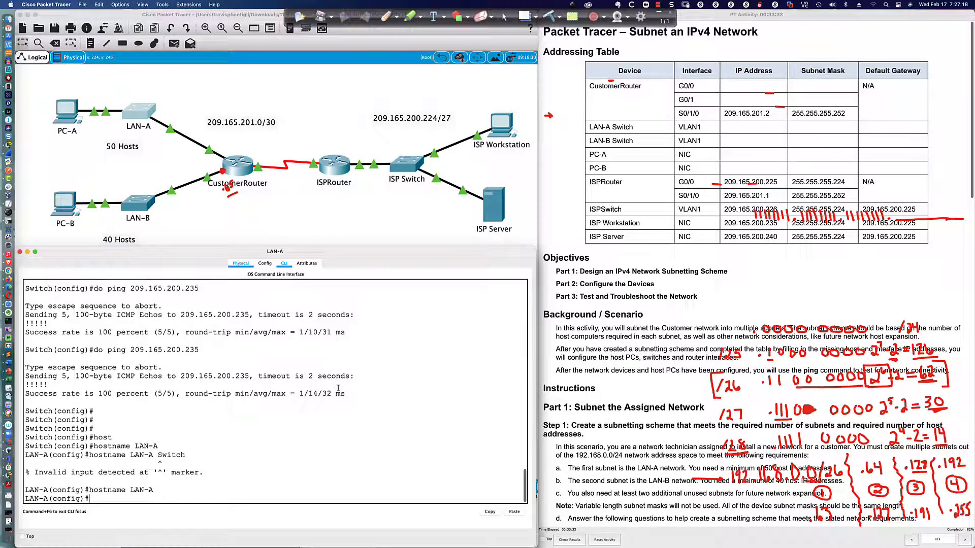
{"action": "key", "text": "Return"}
Enter global configuration on the second switch and name it LAN-B.
{"action": "left_click", "coordinate": [143, 209]}
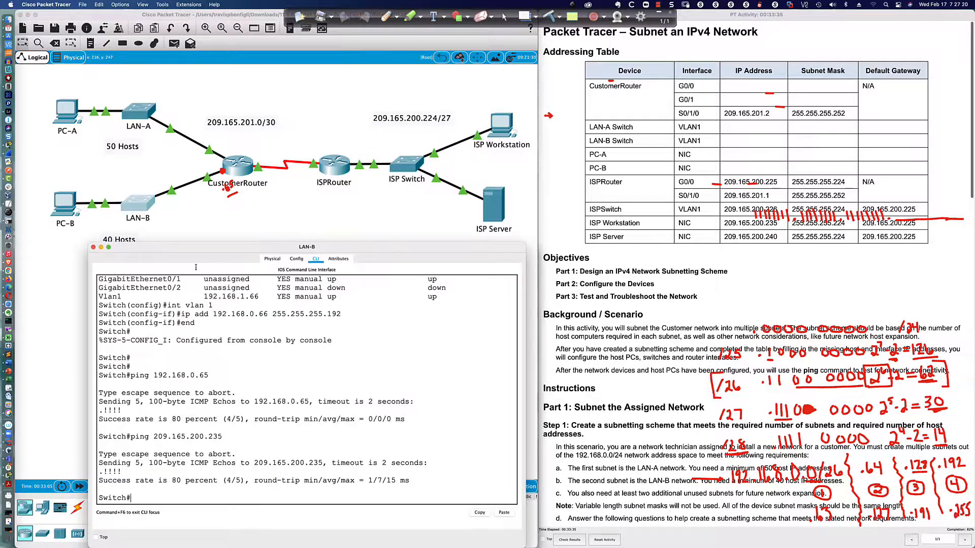
{"action": "key", "text": "Return"}
{"action": "type", "text": "conf t"}
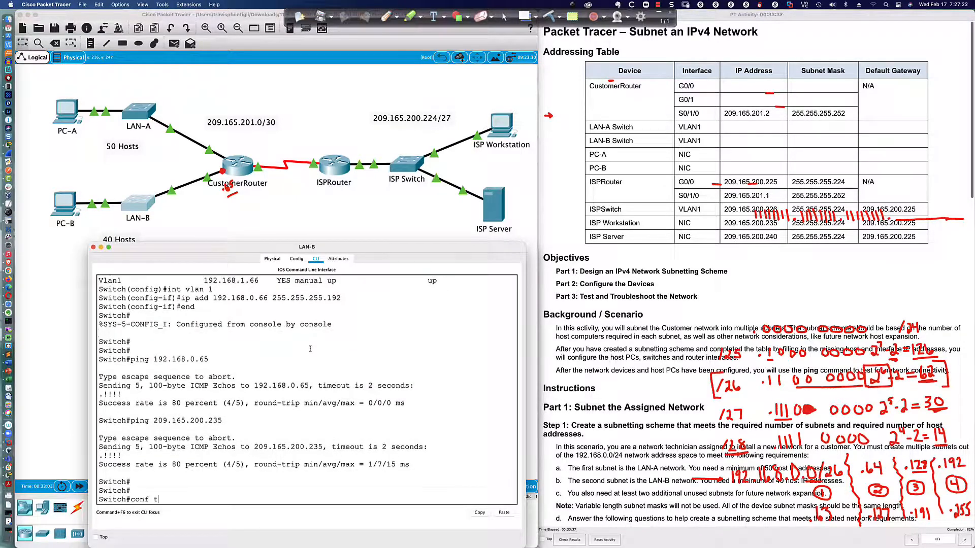
{"action": "key", "text": "Return"}
{"action": "type", "text": "host"}
{"action": "key", "text": "Tab"}
{"action": "type", "text": "LAN-B"}
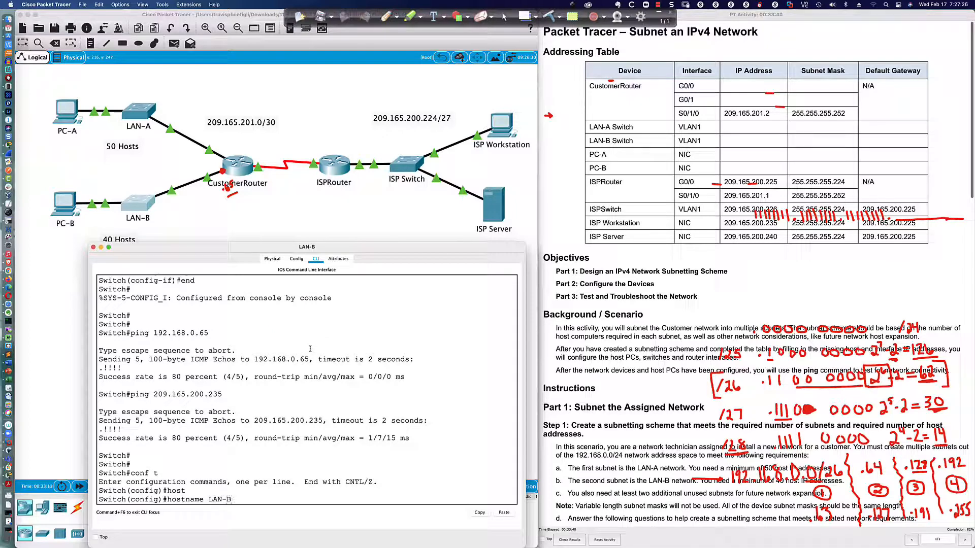
{"action": "key", "text": "Return"}
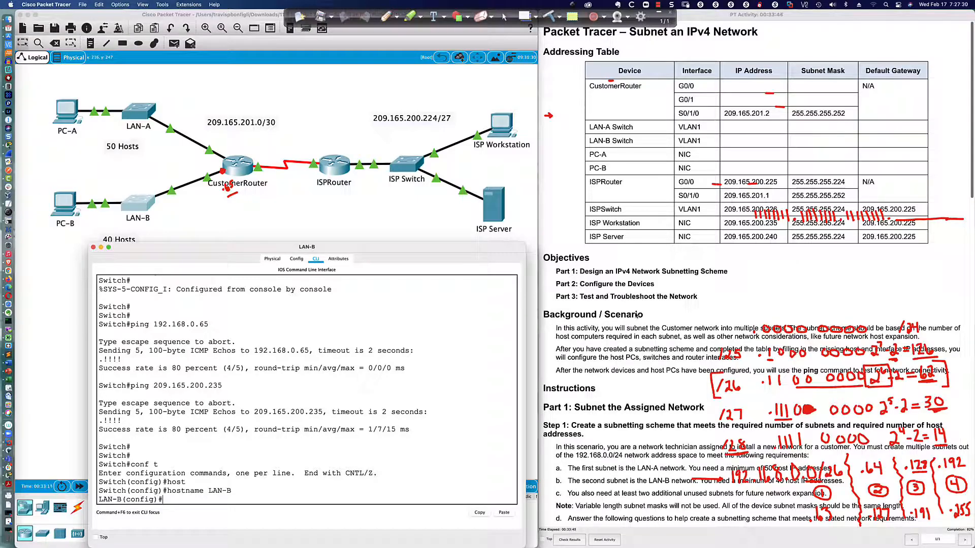
{"action": "scroll", "coordinate": [636, 315], "scroll_direction": "down", "scroll_amount": 10}
{"action": "scroll", "coordinate": [636, 315], "scroll_direction": "down", "scroll_amount": 10}
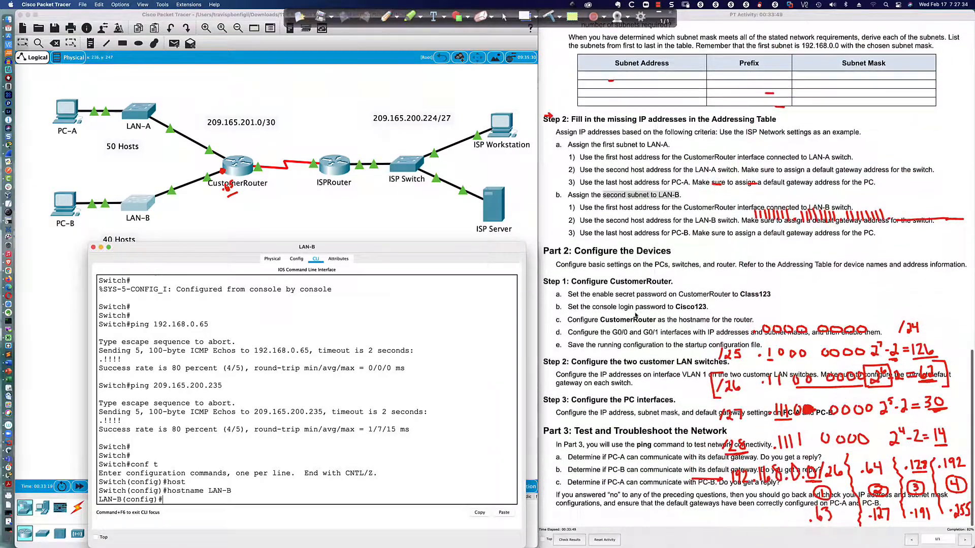
{"action": "scroll", "coordinate": [636, 315], "scroll_direction": "up", "scroll_amount": 1}
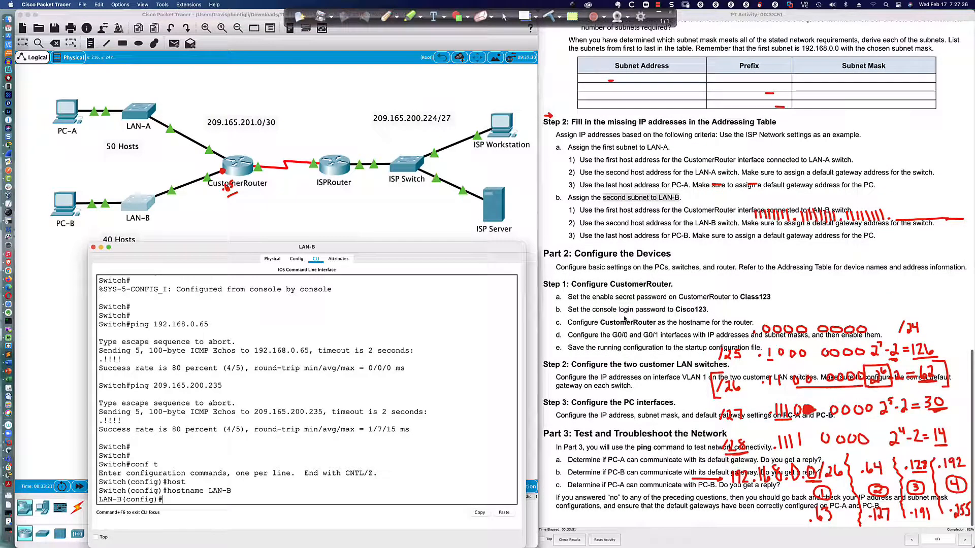
Set a privileged-mode enable secret on CustomerRouter.
{"action": "left_click", "coordinate": [235, 178]}
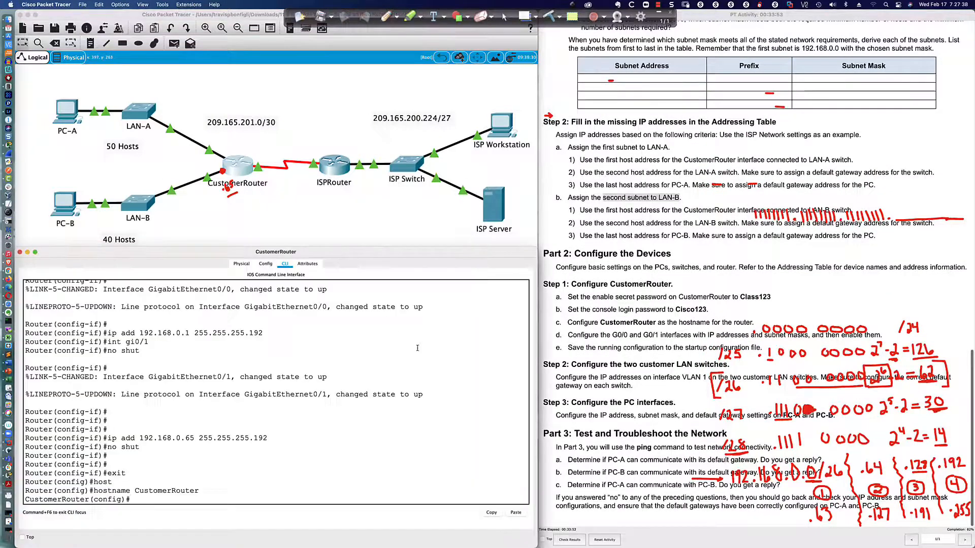
{"action": "key", "text": "Return"}
{"action": "key", "text": "Return"}
{"action": "key", "text": "Return"}
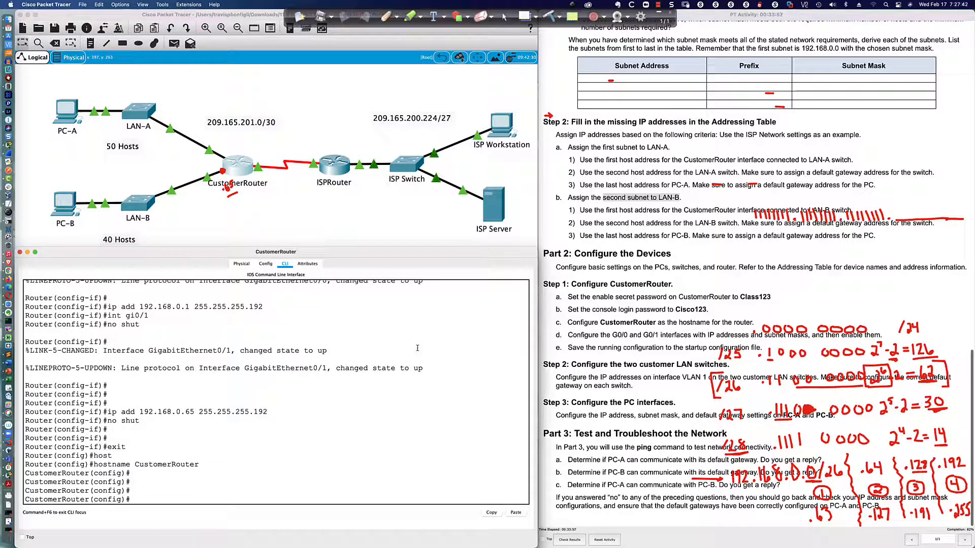
{"action": "key", "text": "Return"}
{"action": "key", "text": "Return"}
{"action": "key", "text": "Return"}
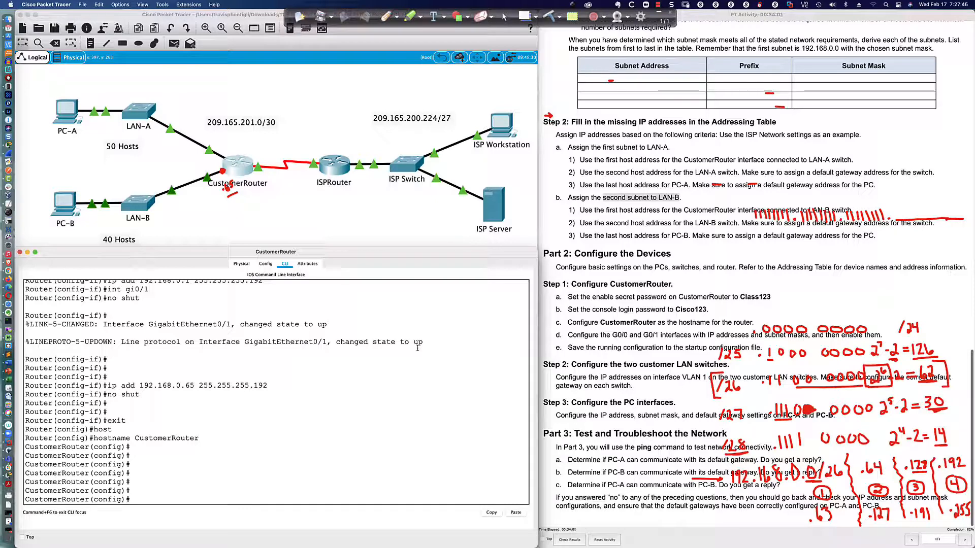
{"action": "type", "text": "enable secre"}
{"action": "key", "text": "Tab"}
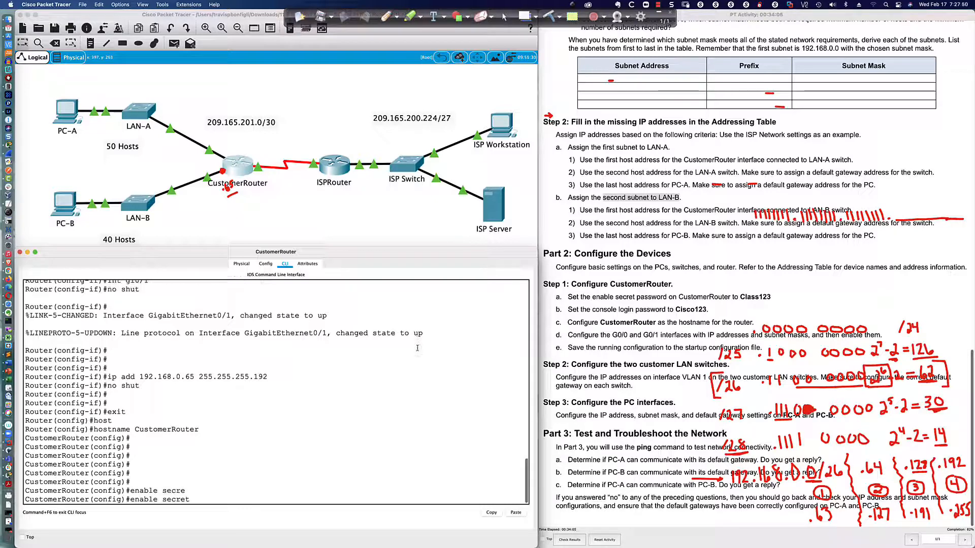
{"action": "type", "text": "?"}
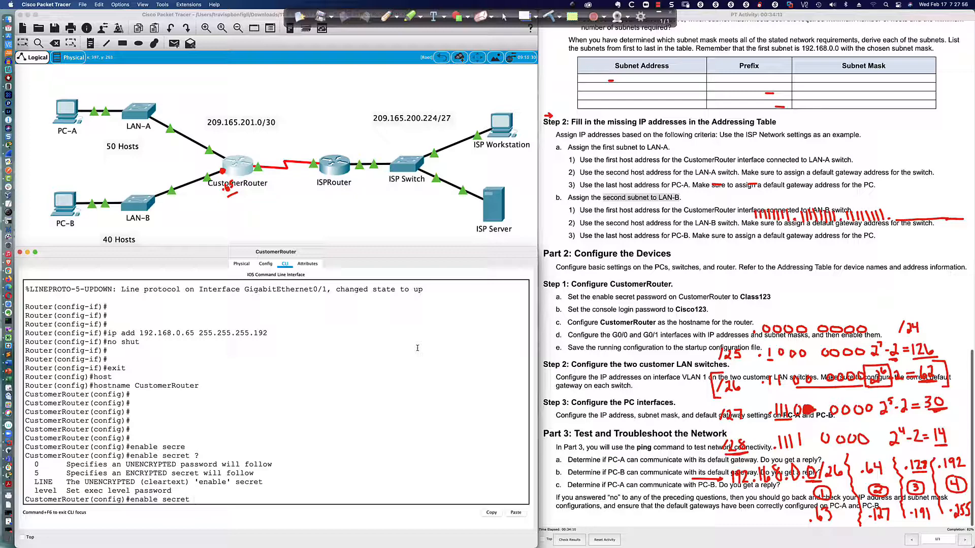
{"action": "type", "text": "Class123"}
{"action": "key", "text": "Return"}
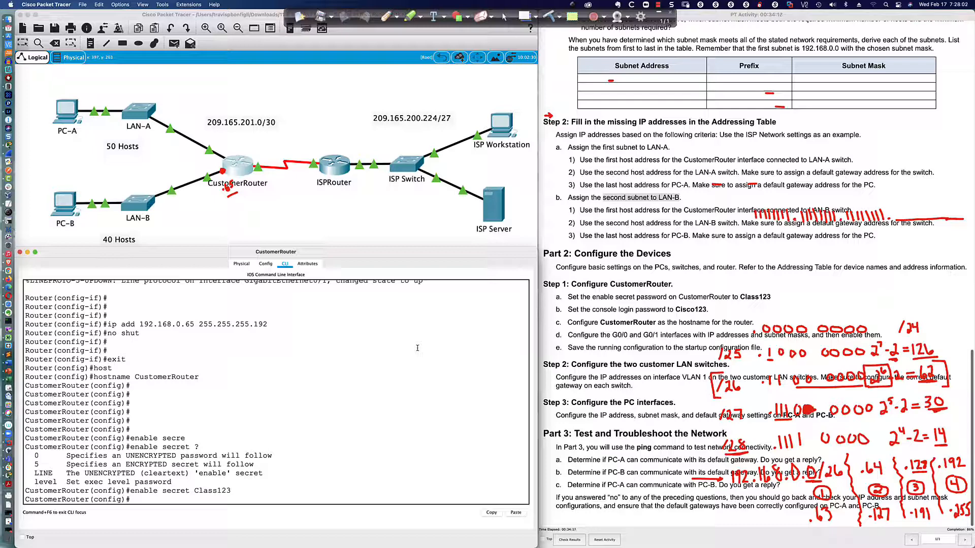
Give line con 0 a console password and review the running configuration with do sh run.
{"action": "type", "text": "line con 0"}
{"action": "key", "text": "Return"}
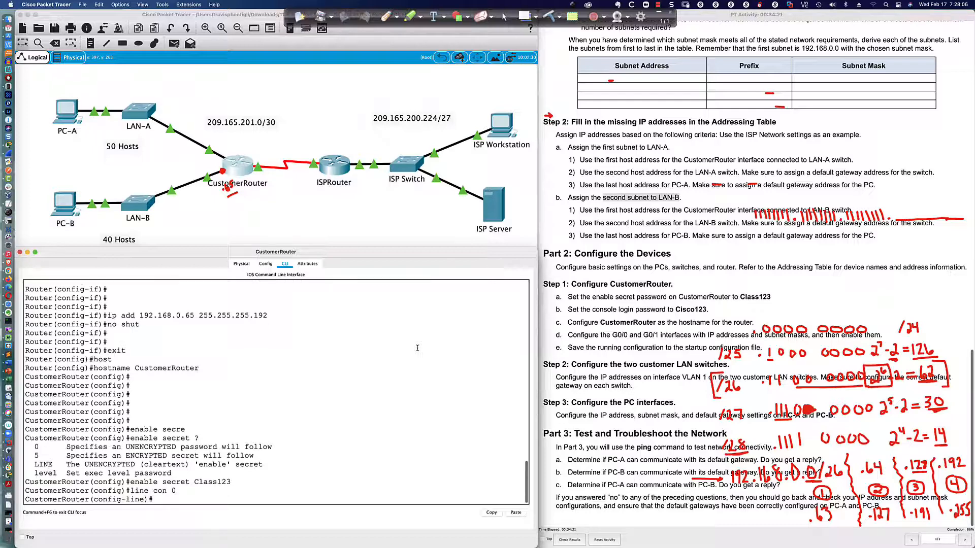
{"action": "type", "text": "pas"}
{"action": "key", "text": "Tab"}
{"action": "type", "text": "Cisco"}
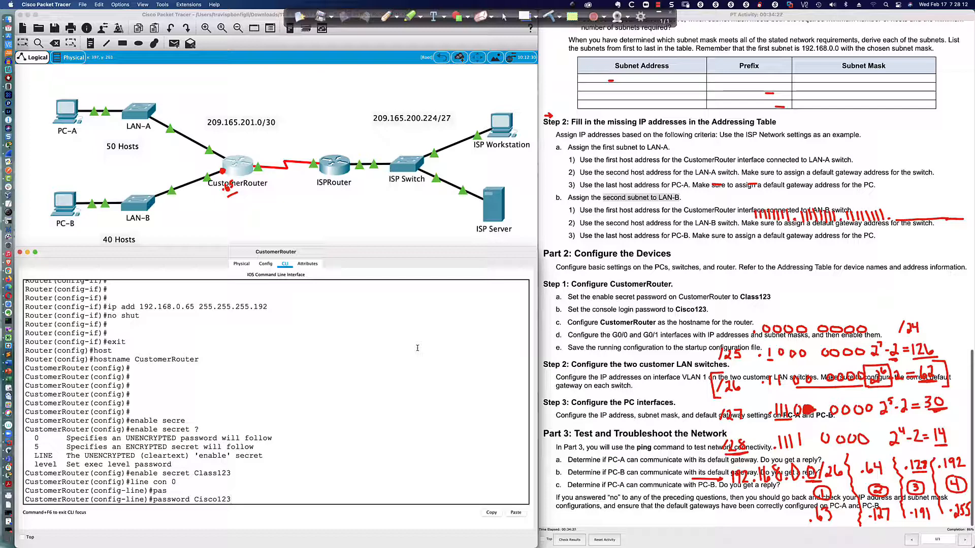
{"action": "key", "text": "Return"}
{"action": "type", "text": "do sh run"}
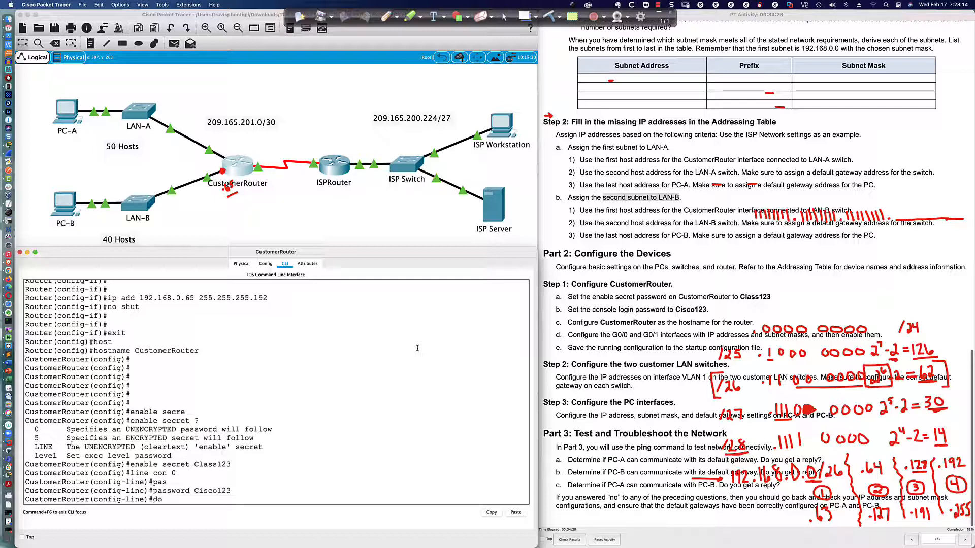
{"action": "key", "text": "Return"}
{"action": "key", "text": "space"}
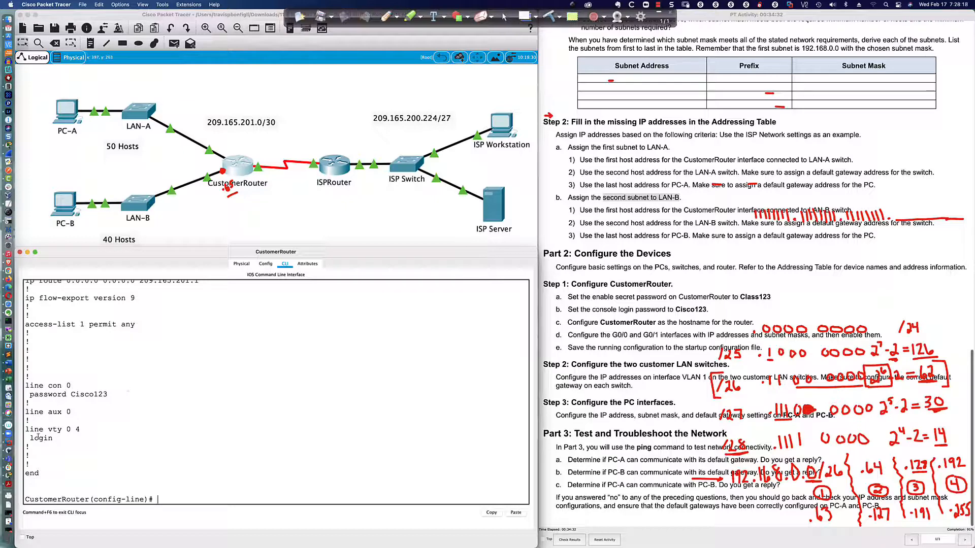
Add login under line con 0, matching the vty settings, then leave configuration mode with end.
{"action": "left_click_drag", "start_coordinate": [29, 437], "coordinate": [55, 439]}
{"action": "left_click_drag", "start_coordinate": [29, 396], "coordinate": [113, 395]}
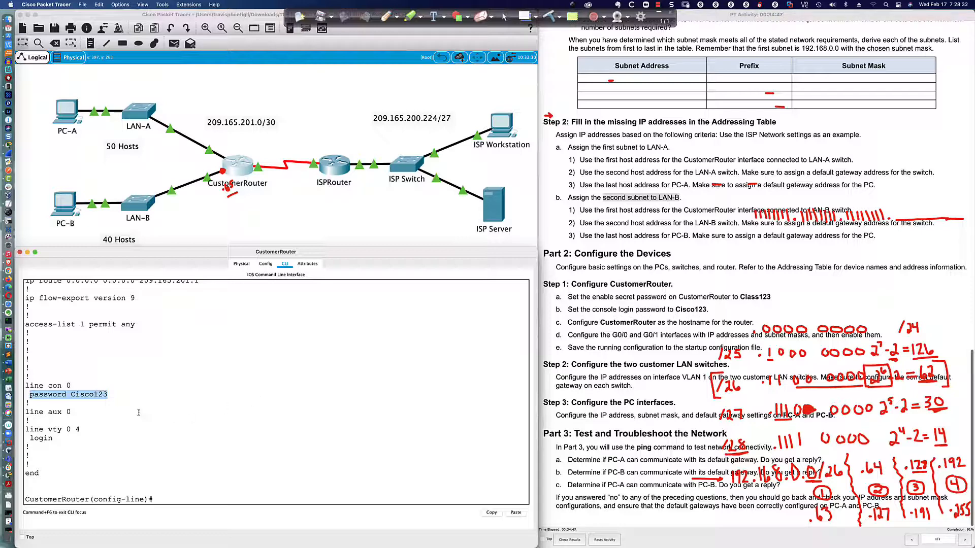
{"action": "left_click", "coordinate": [167, 499]}
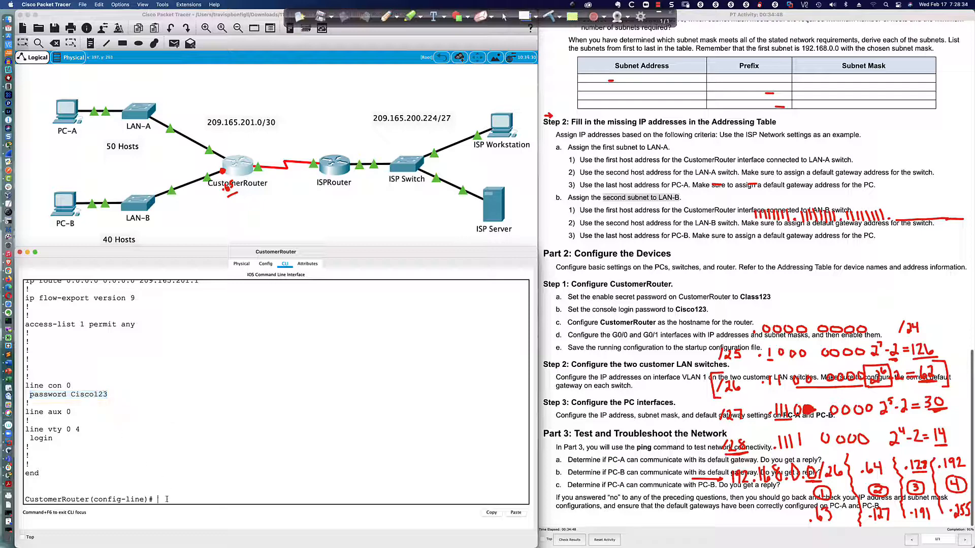
{"action": "type", "text": "n"}
{"action": "key", "text": "Return"}
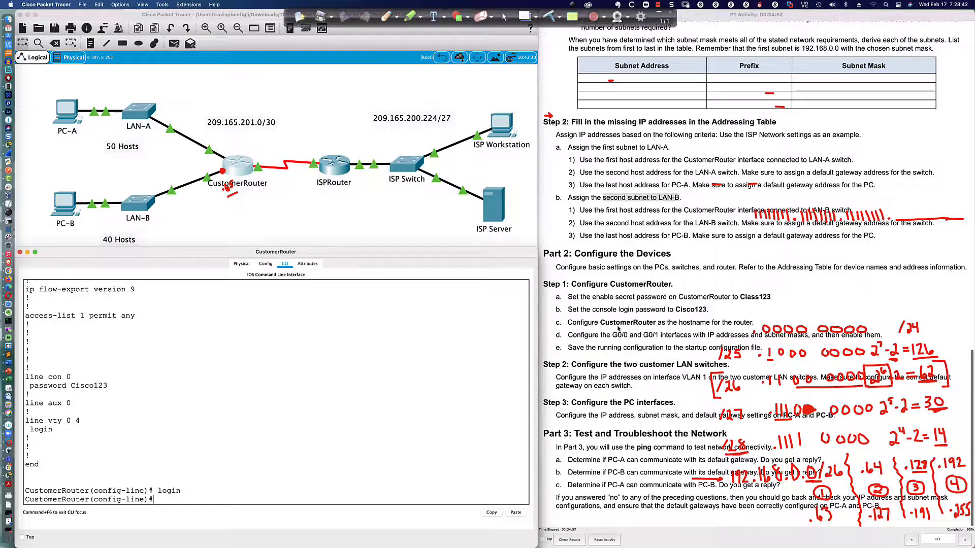
{"action": "scroll", "coordinate": [618, 329], "scroll_direction": "down", "scroll_amount": 1}
{"action": "scroll", "coordinate": [618, 329], "scroll_direction": "up", "scroll_amount": 1}
{"action": "type", "text": "end"}
{"action": "key", "text": "Return"}
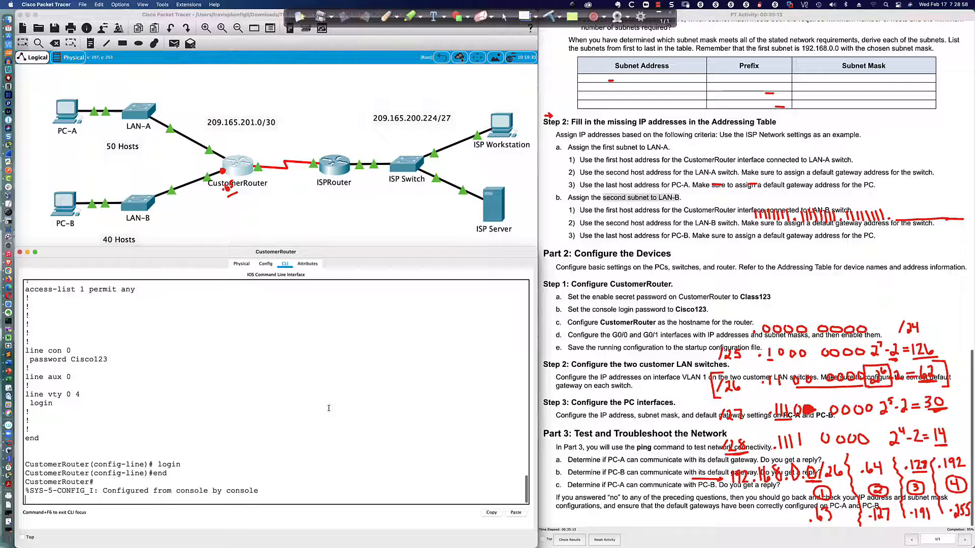
{"action": "key", "text": "Return"}
{"action": "key", "text": "Return"}
{"action": "key", "text": "Return"}
Disable IP domain lookup and set logging synchronous on console line 0.
{"action": "type", "text": "conf t"}
{"action": "key", "text": "Return"}
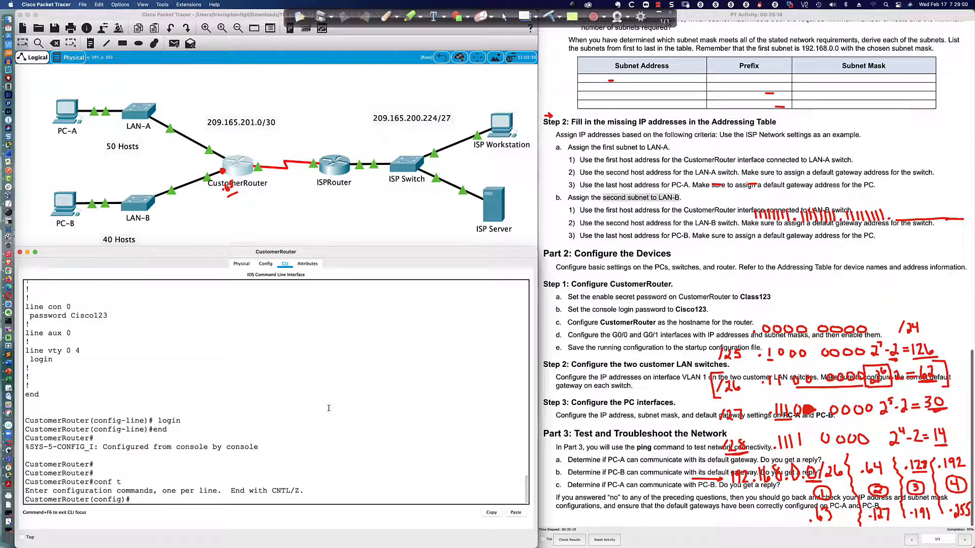
{"action": "type", "text": "ip"}
{"action": "key", "text": "BackSpace"}
{"action": "type", "text": "no ip domain-"}
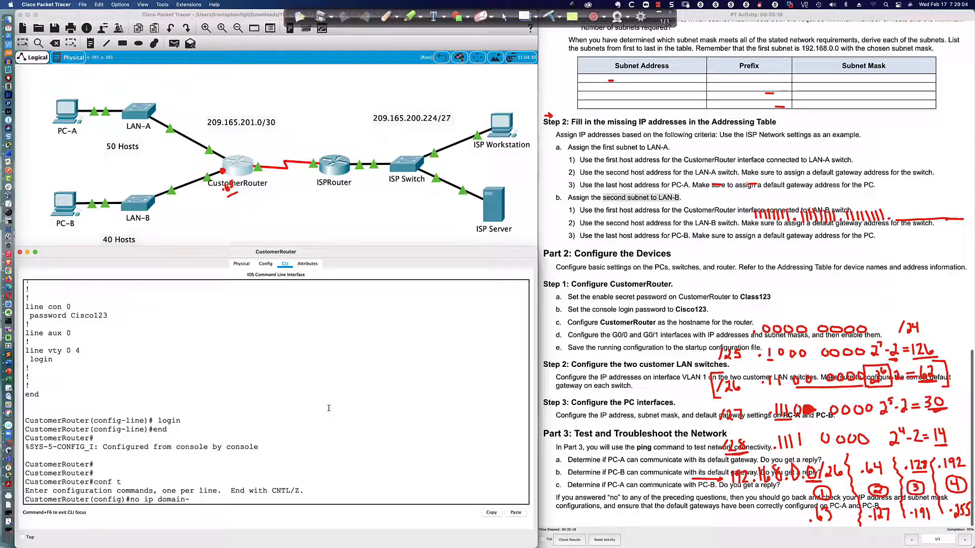
{"action": "type", "text": "look"}
{"action": "key", "text": "Return"}
{"action": "type", "text": "lin"}
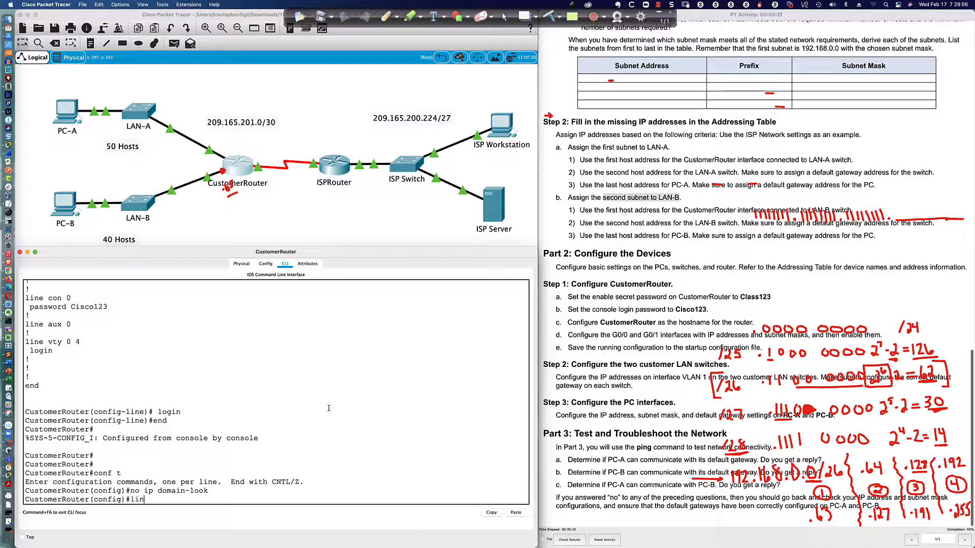
{"action": "type", "text": "e con 0"}
{"action": "key", "text": "Return"}
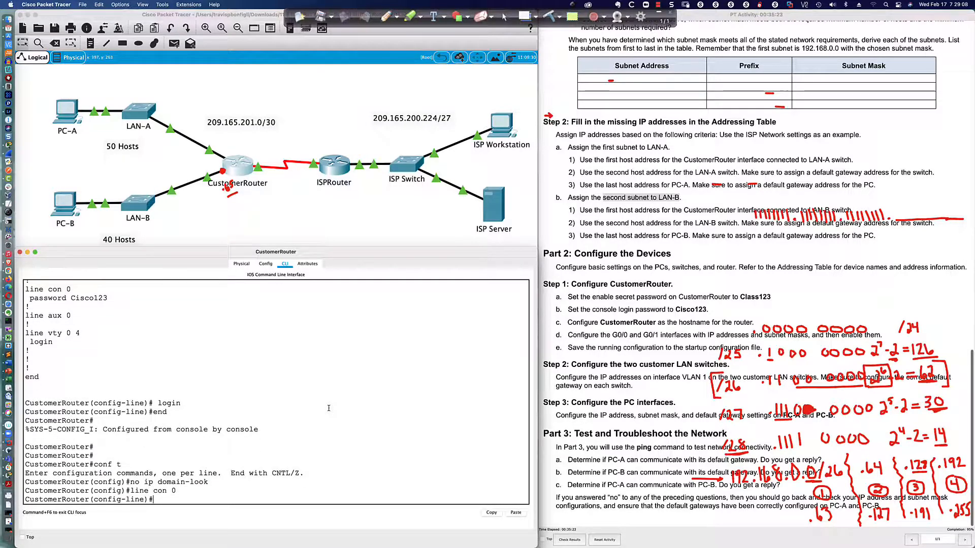
{"action": "type", "text": "logg sync"}
{"action": "key", "text": "Return"}
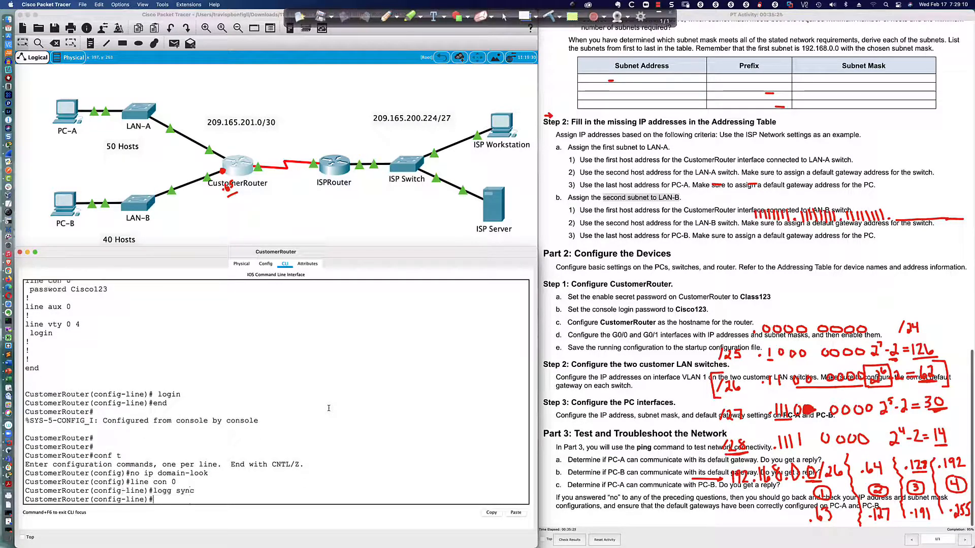
{"action": "type", "text": "exit"}
{"action": "key", "text": "Return"}
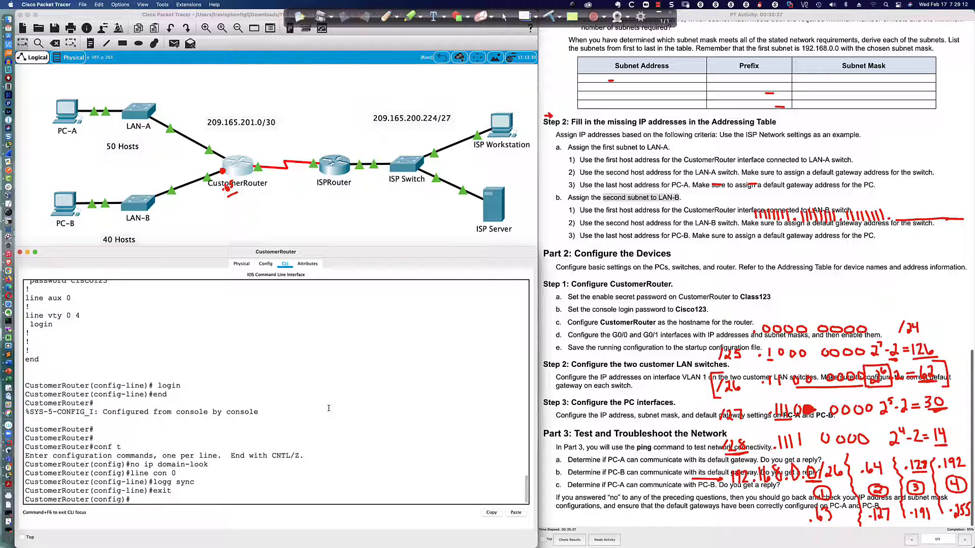
Enable service password-encryption and save the configuration to startup with wri mem.
{"action": "type", "text": "ser"}
{"action": "key", "text": "Tab"}
{"action": "type", "text": "vice pas"}
{"action": "key", "text": "Tab"}
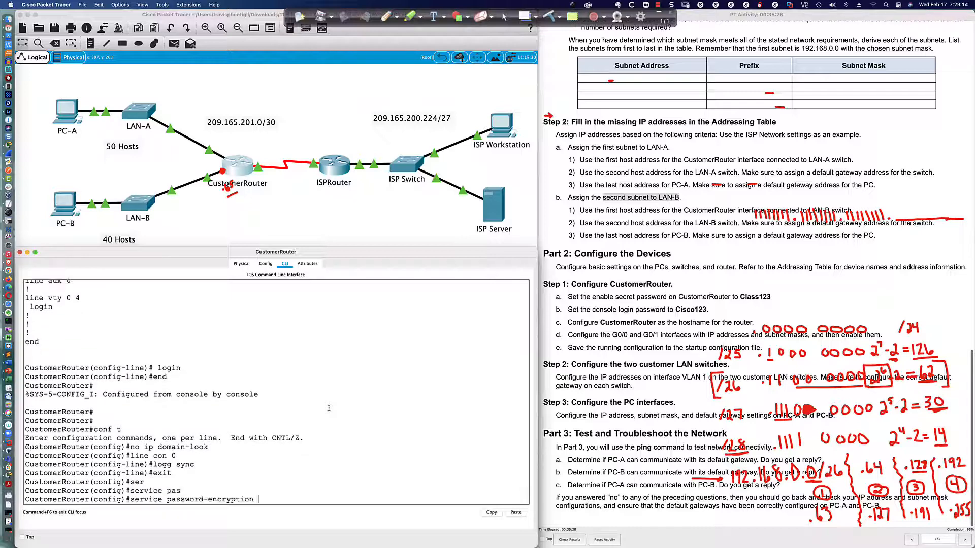
{"action": "key", "text": "Return"}
{"action": "type", "text": "end"}
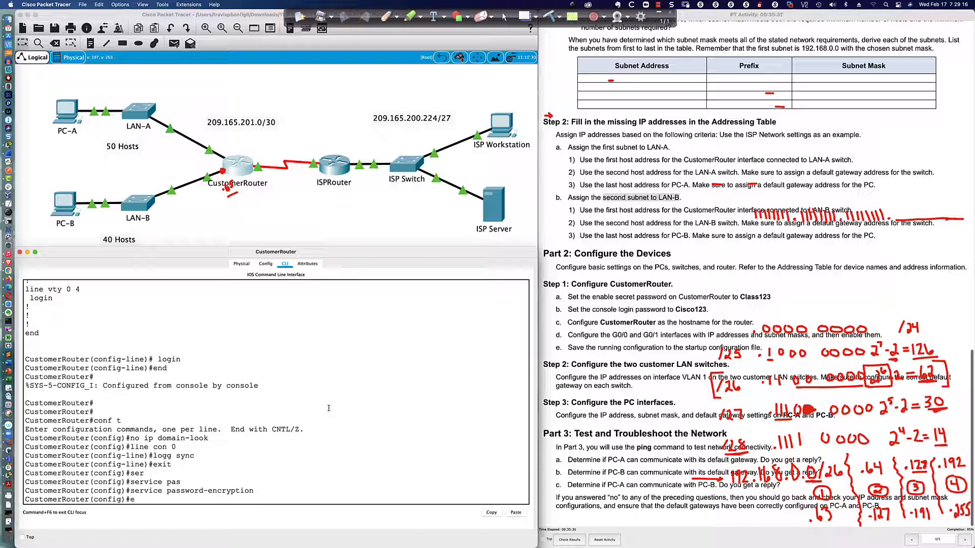
{"action": "key", "text": "Return"}
{"action": "key", "text": "Return"}
{"action": "key", "text": "Return"}
{"action": "key", "text": "Return"}
{"action": "key", "text": "Return"}
{"action": "type", "text": "wri mem"}
{"action": "key", "text": "Return"}
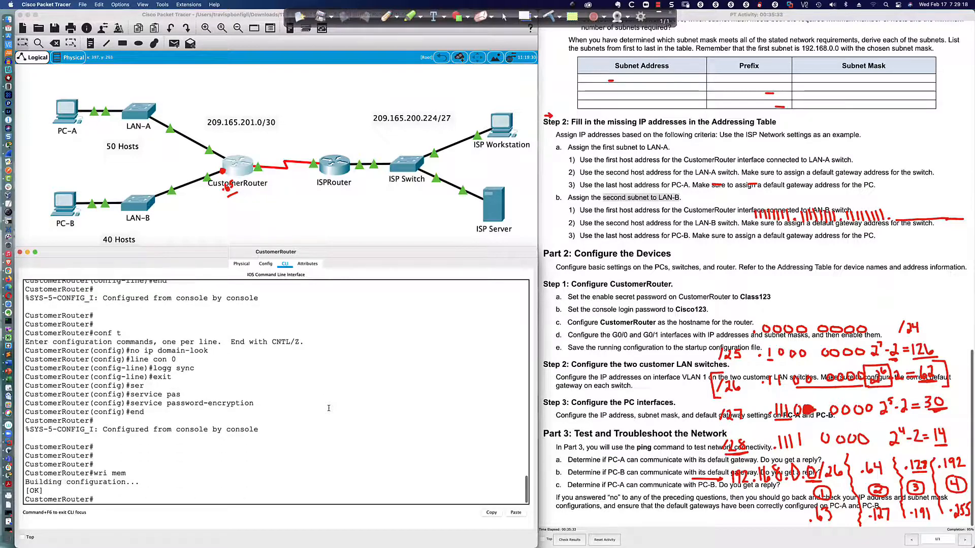
{"action": "key", "text": "Return"}
{"action": "key", "text": "Return"}
{"action": "key", "text": "Return"}
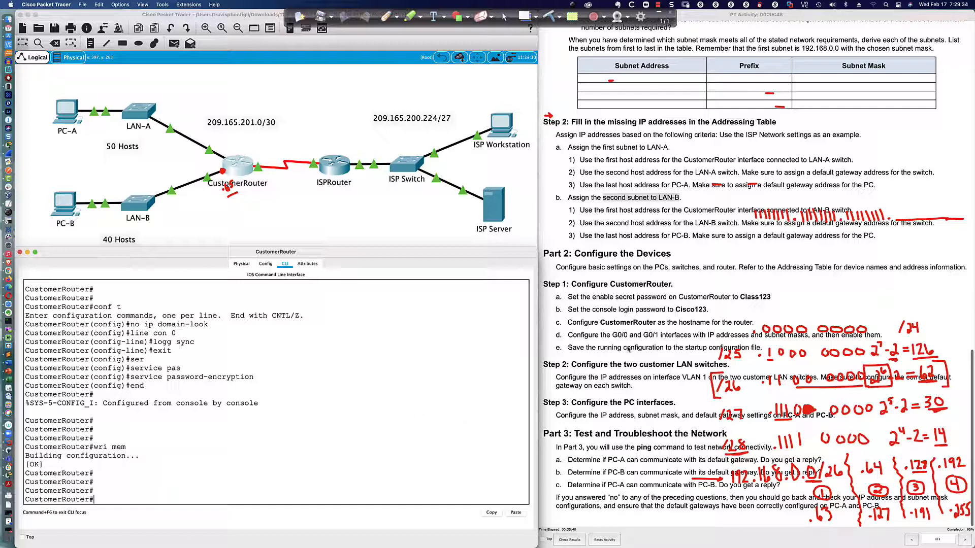
{"action": "scroll", "coordinate": [629, 331], "scroll_direction": "down", "scroll_amount": 1}
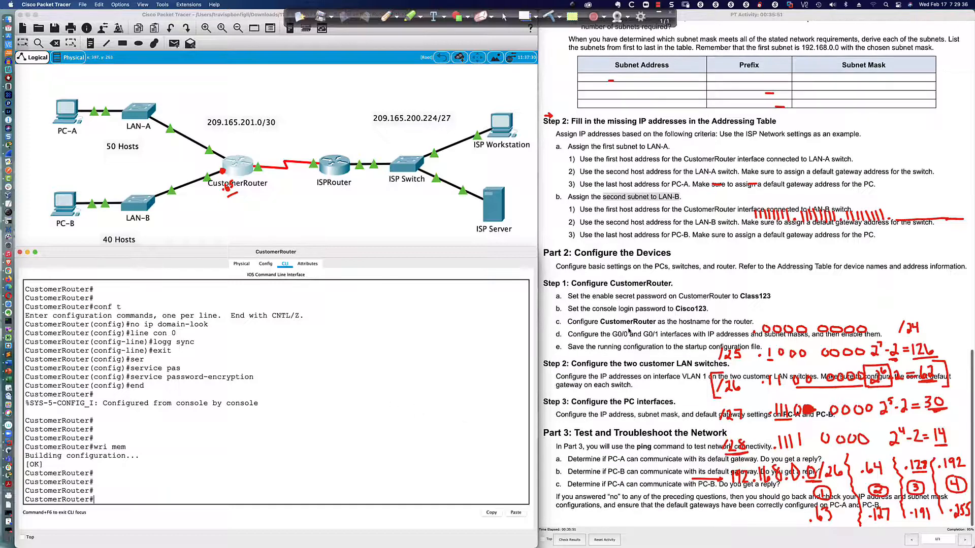
{"action": "scroll", "coordinate": [628, 331], "scroll_direction": "up", "scroll_amount": 1}
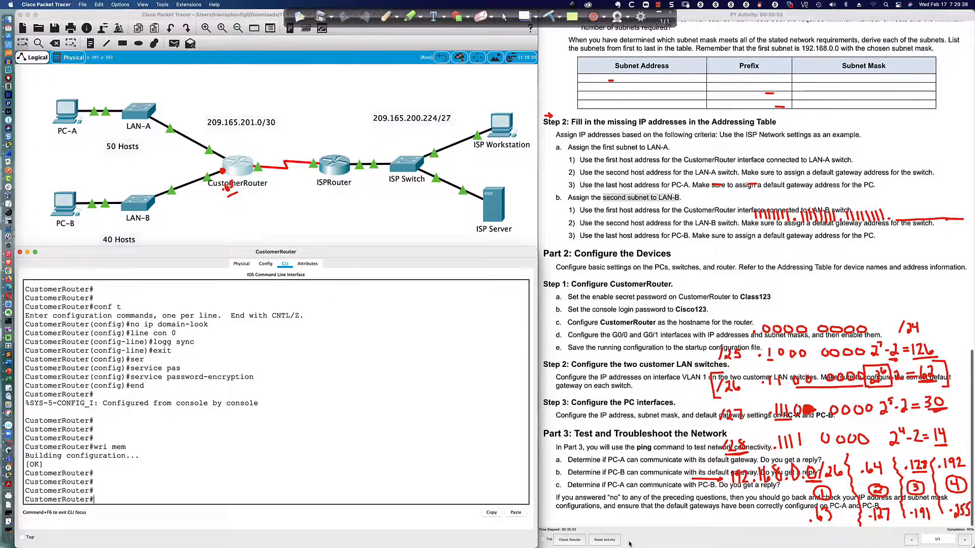
Review the 22/23 assessment scores, close the results, and drag the instructions window right.
{"action": "left_click", "coordinate": [580, 540]}
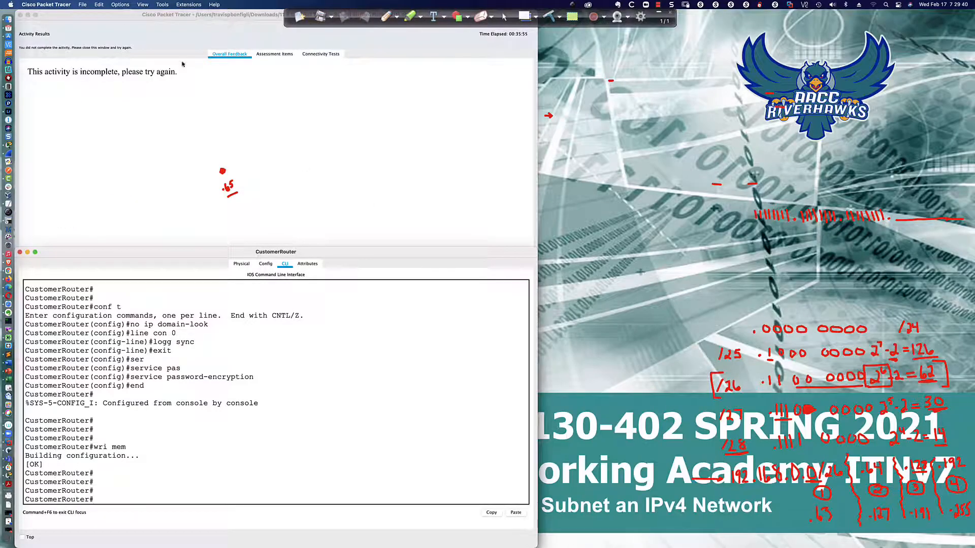
{"action": "left_click", "coordinate": [274, 54]}
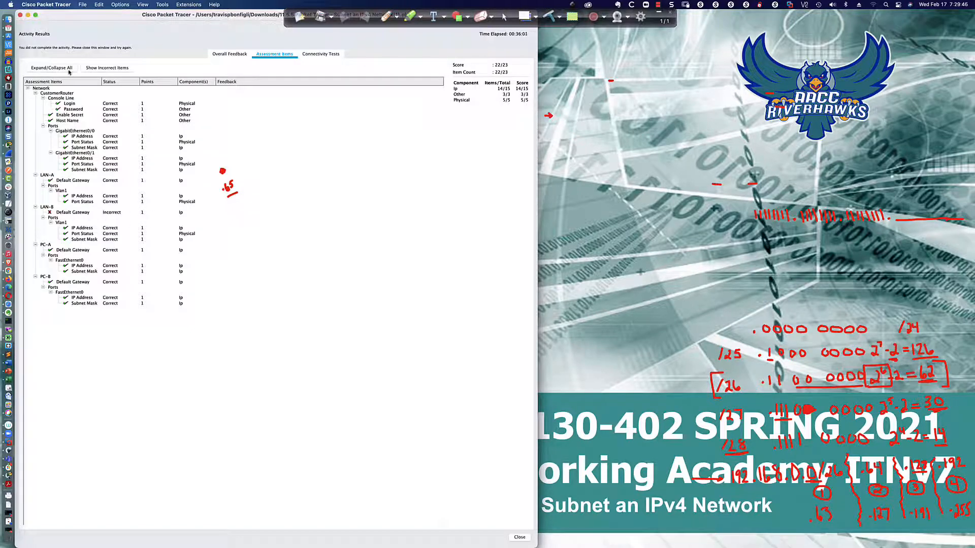
{"action": "left_click", "coordinate": [21, 17]}
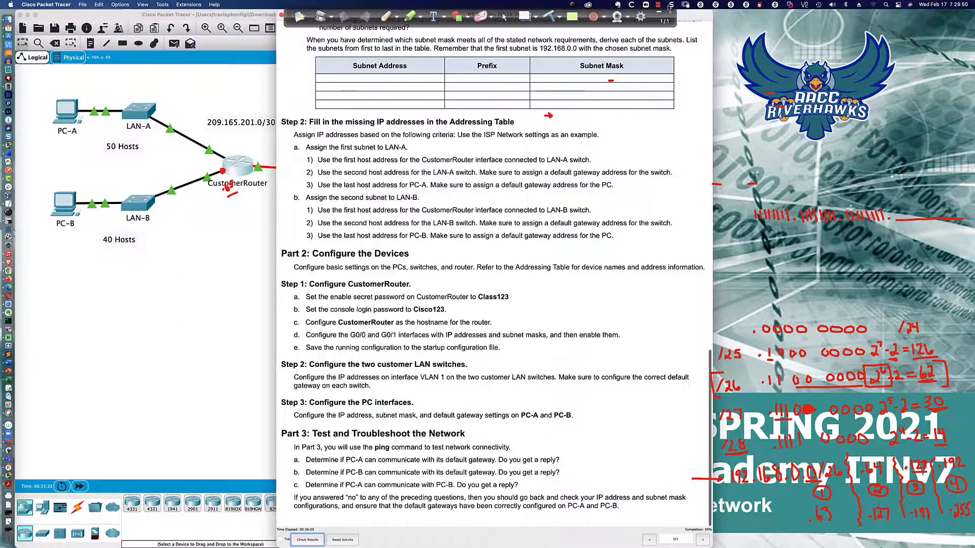
{"action": "left_click_drag", "start_coordinate": [687, 17], "coordinate": [949, 17]}
On LAN-B, show the configured default gateway and remove the old 192.168.1.65 gateway.
{"action": "left_click", "coordinate": [138, 204]}
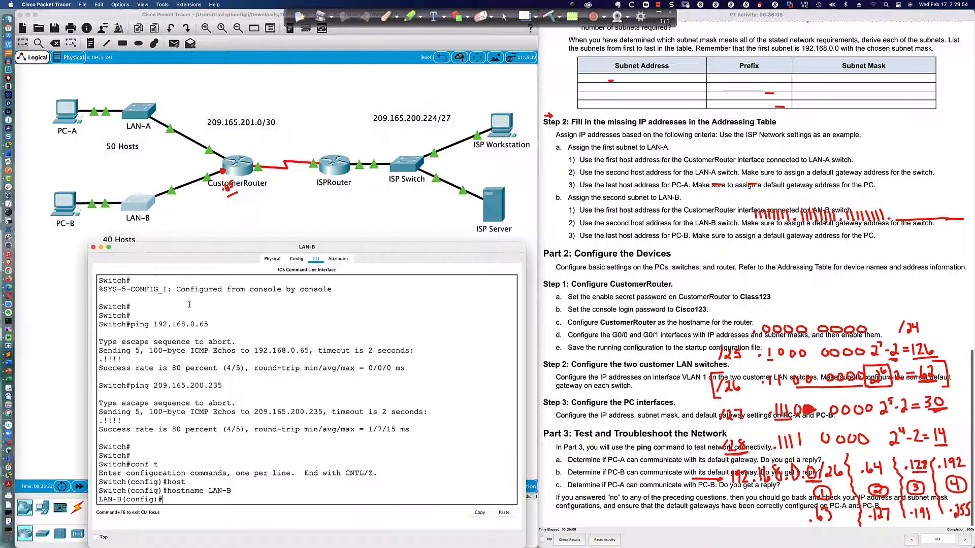
{"action": "left_click", "coordinate": [293, 398]}
{"action": "type", "text": "do sh run |"}
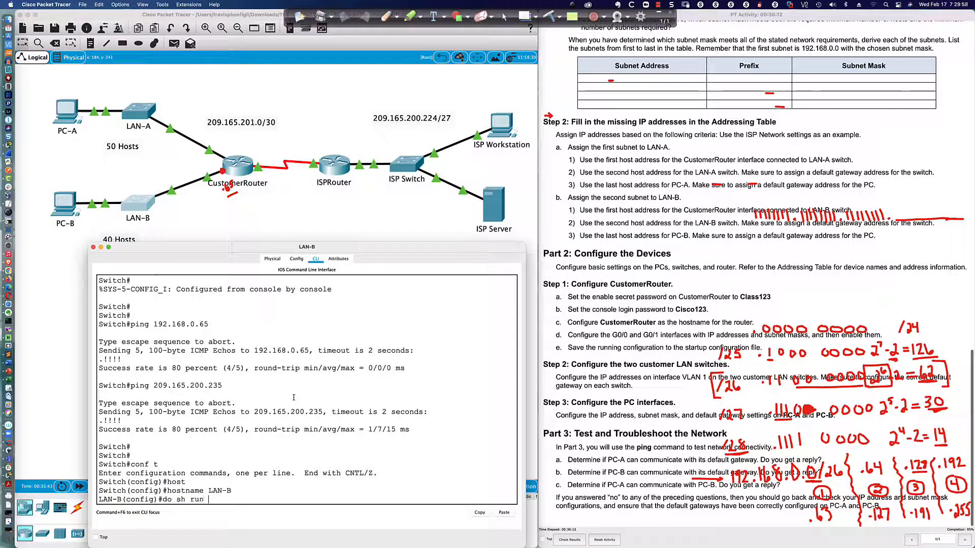
{"action": "type", "text": " inc default"}
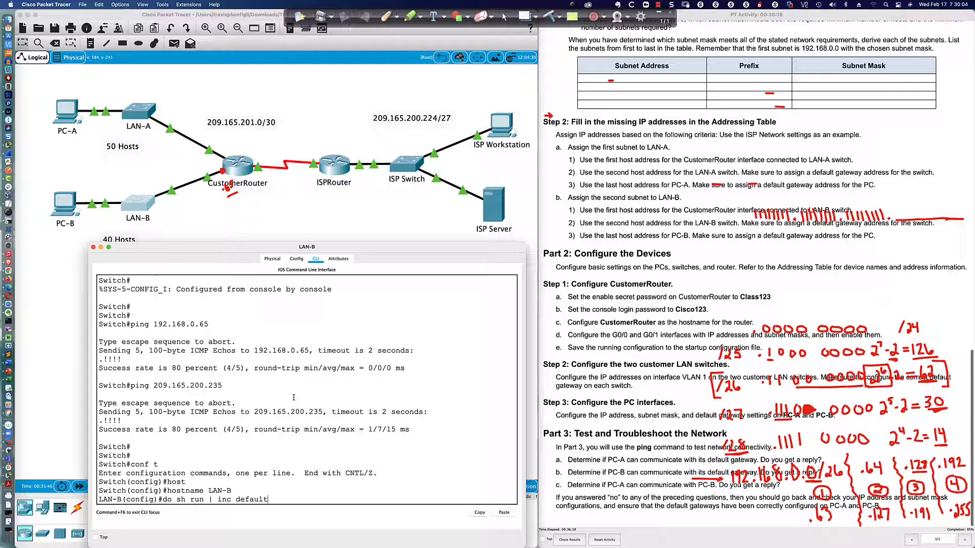
{"action": "key", "text": "Return"}
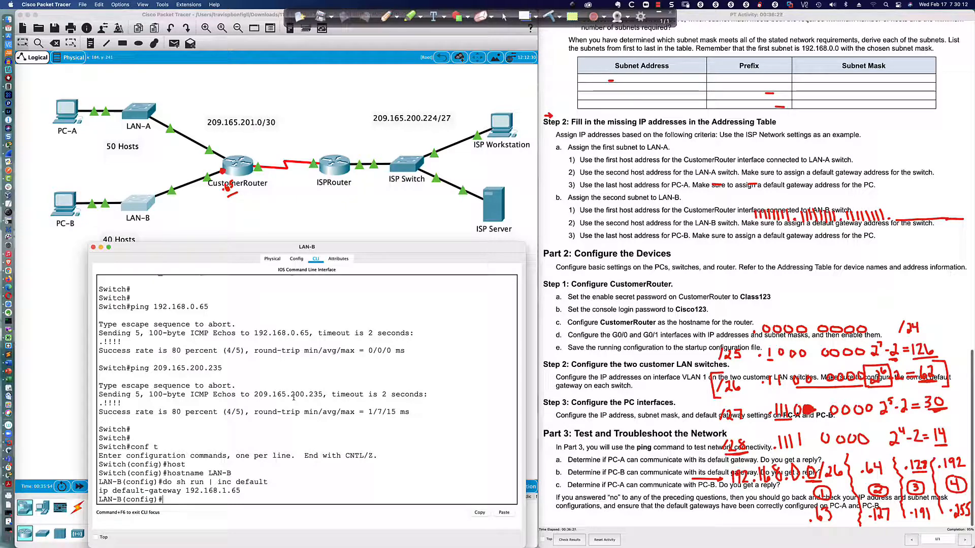
{"action": "type", "text": "no ip default-gate"}
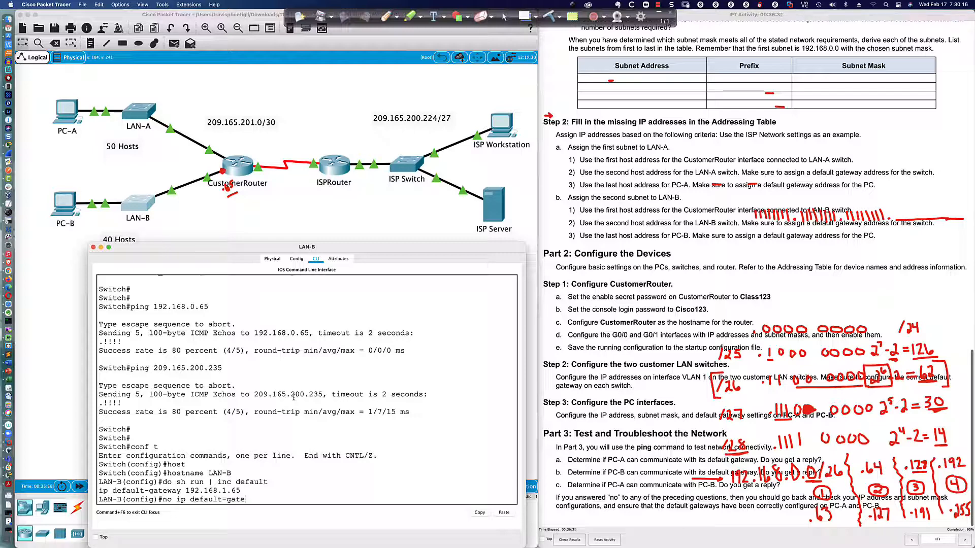
{"action": "type", "text": "way 1921.68."}
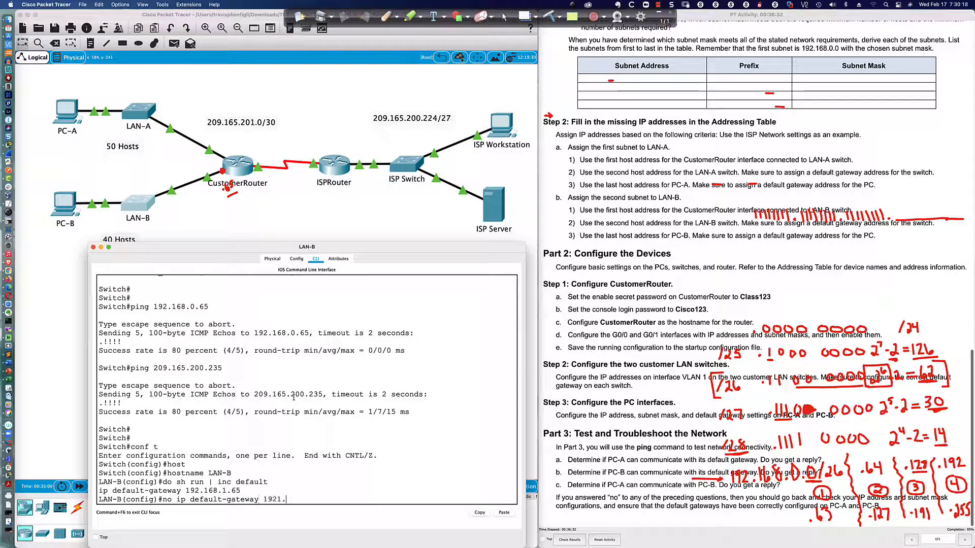
{"action": "key", "text": "BackSpace"}
{"action": "key", "text": "BackSpace"}
{"action": "key", "text": "BackSpace"}
{"action": "key", "text": "BackSpace"}
{"action": "key", "text": "BackSpace"}
{"action": "key", "text": "BackSpace"}
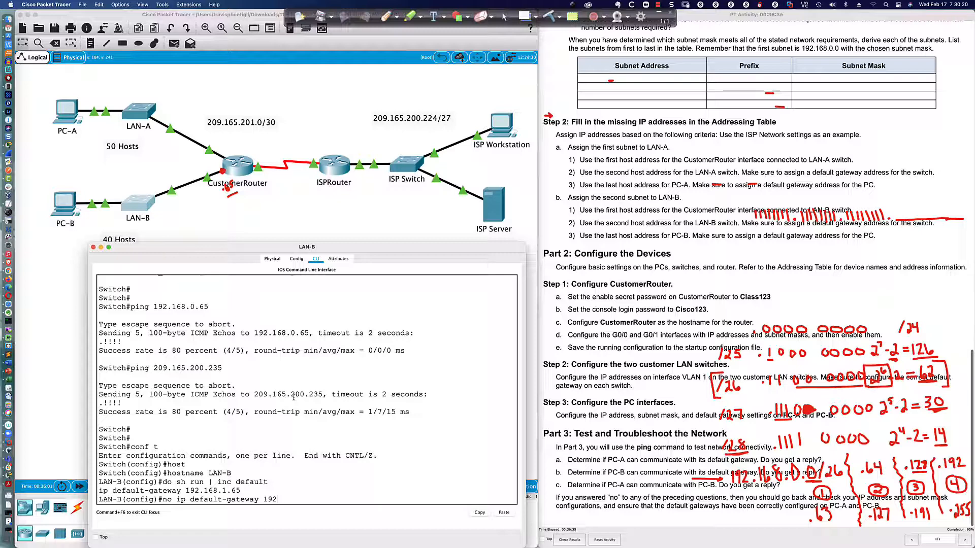
{"action": "type", "text": ".168"}
{"action": "type", "text": "8."}
{"action": "key", "text": "BackSpace"}
{"action": "type", "text": "1.65"}
{"action": "key", "text": "Return"}
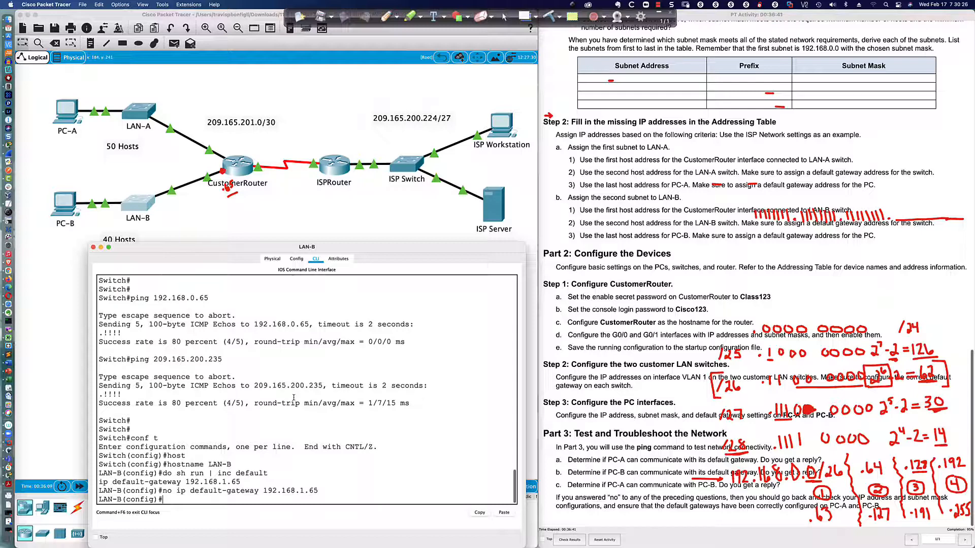
Set LAN-B's default gateway to 192.168.0.65 and return to privileged mode.
{"action": "type", "text": "ip def"}
{"action": "key", "text": "Tab"}
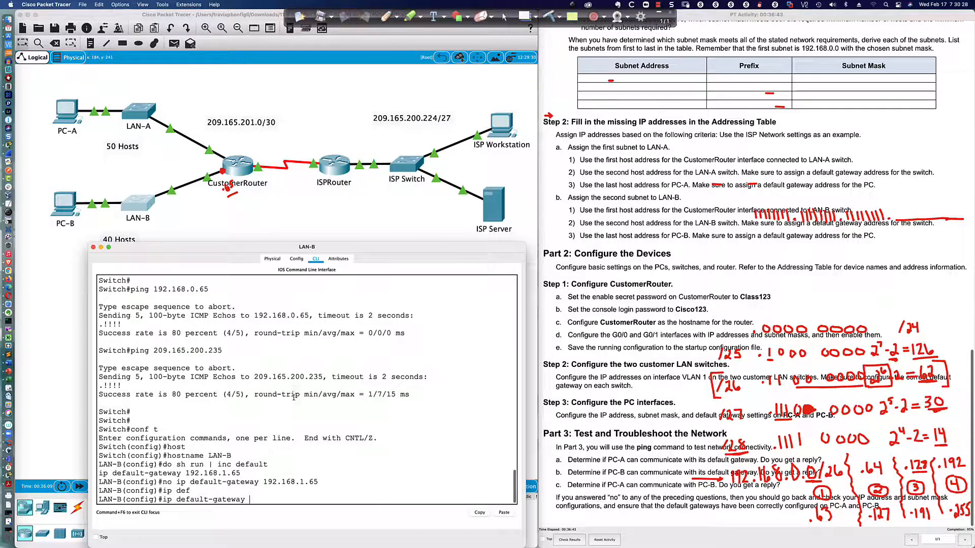
{"action": "type", "text": "192.16"}
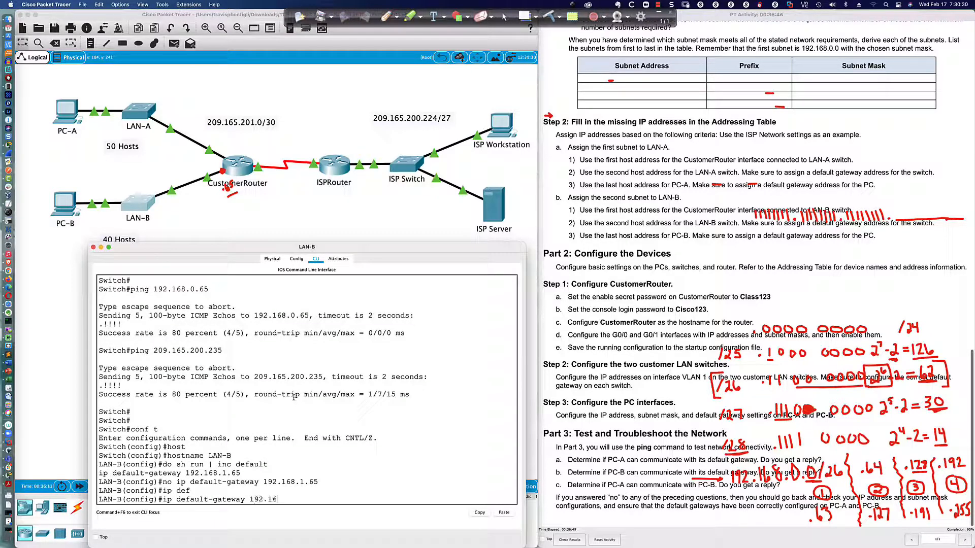
{"action": "type", "text": "8.0."}
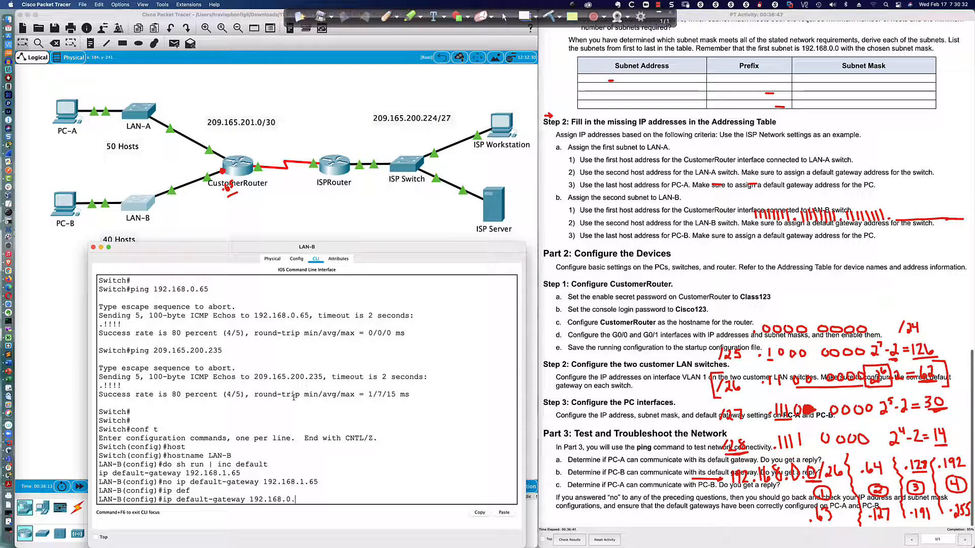
{"action": "type", "text": "65"}
{"action": "key", "text": "Return"}
{"action": "key", "text": "Return"}
{"action": "key", "text": "Return"}
{"action": "key", "text": "Return"}
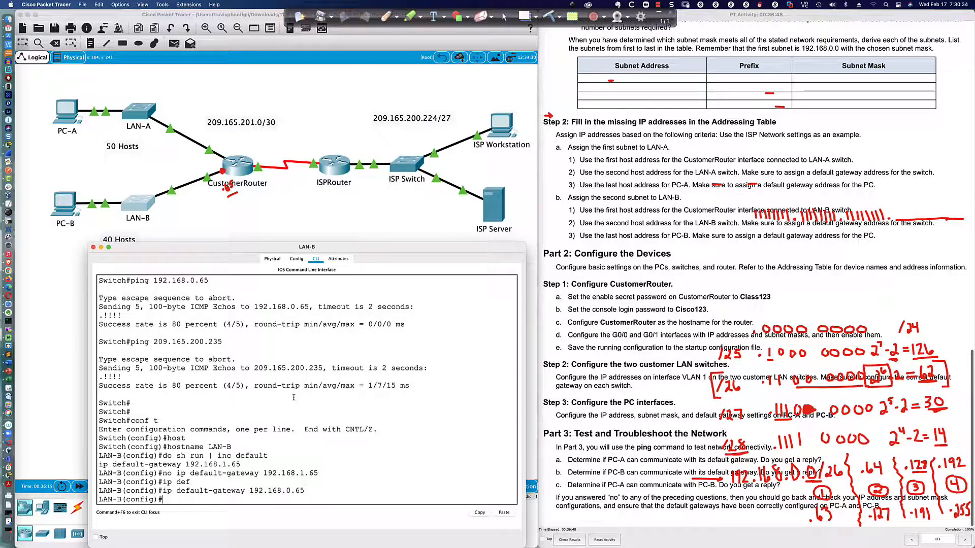
{"action": "type", "text": "end"}
{"action": "key", "text": "Return"}
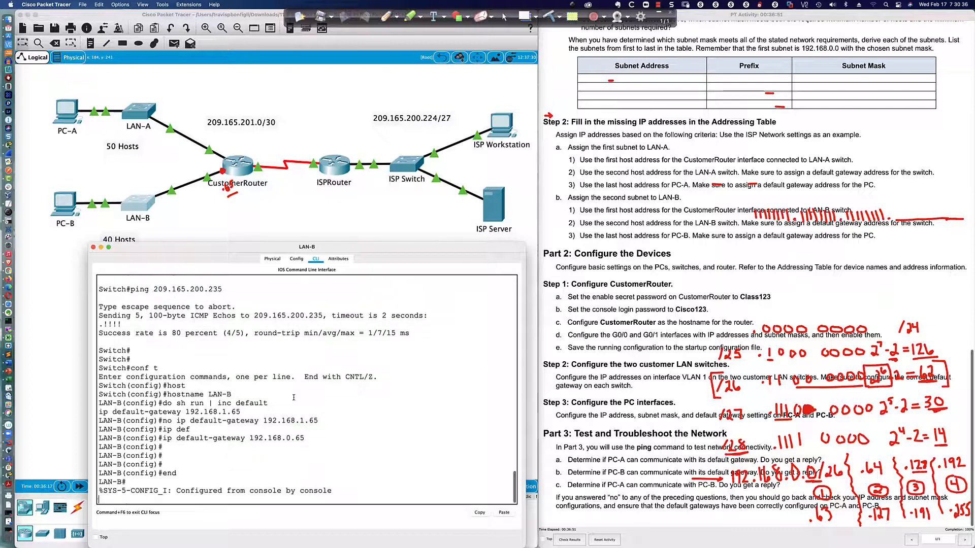
{"action": "key", "text": "Return"}
{"action": "key", "text": "Return"}
{"action": "key", "text": "Return"}
{"action": "key", "text": "Return"}
{"action": "key", "text": "Return"}
{"action": "key", "text": "Return"}
{"action": "key", "text": "Return"}
{"action": "key", "text": "Return"}
{"action": "key", "text": "Return"}
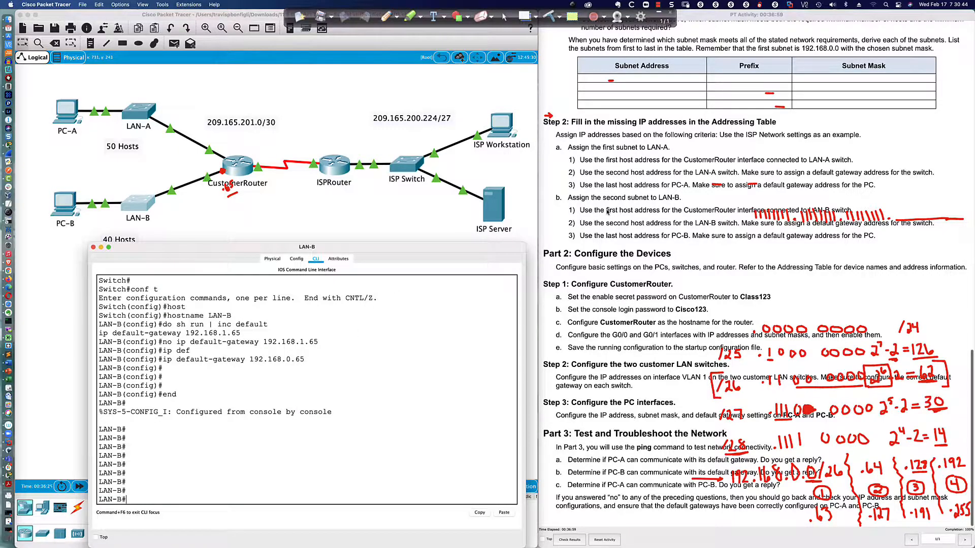
Clear the red pen annotations from the screen.
{"action": "scroll", "coordinate": [607, 212], "scroll_direction": "up", "scroll_amount": 15}
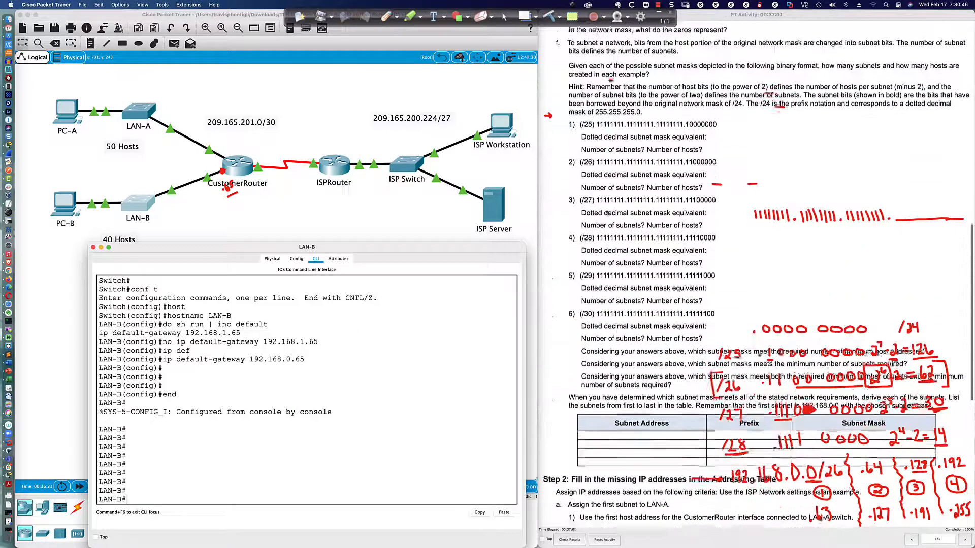
{"action": "scroll", "coordinate": [608, 212], "scroll_direction": "up", "scroll_amount": 1}
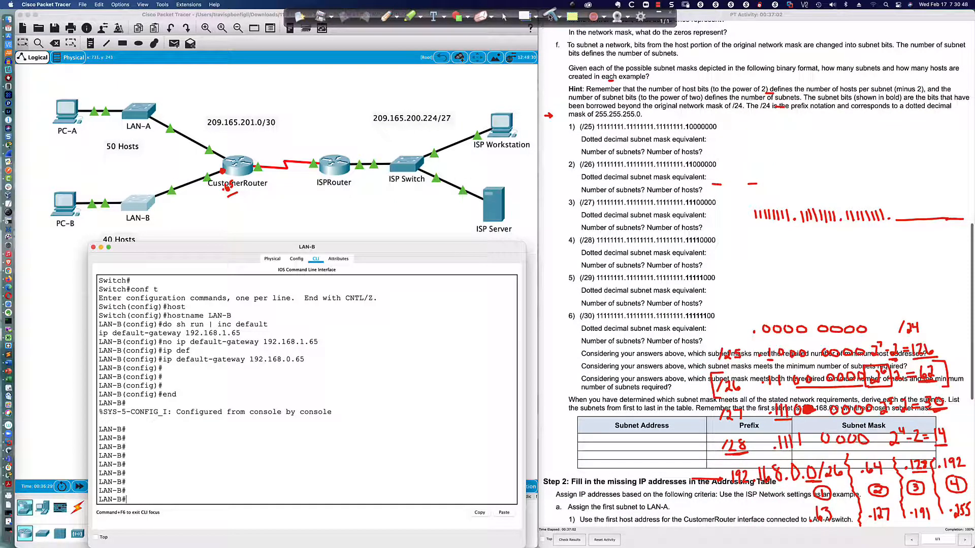
{"action": "left_click", "coordinate": [548, 17]}
{"action": "scroll", "coordinate": [602, 144], "scroll_direction": "down", "scroll_amount": 2}
{"action": "scroll", "coordinate": [602, 145], "scroll_direction": "down", "scroll_amount": 1}
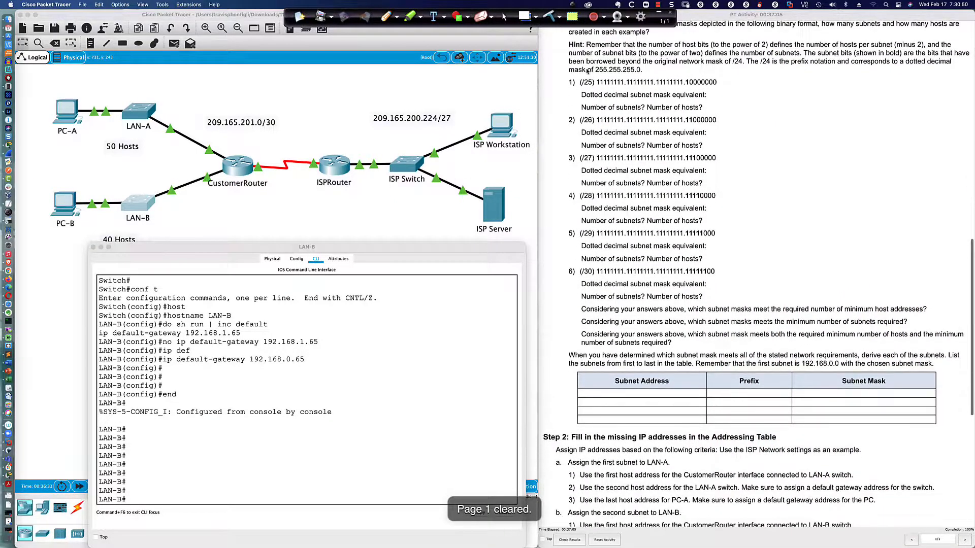
{"action": "left_click_drag", "start_coordinate": [569, 45], "coordinate": [733, 232]}
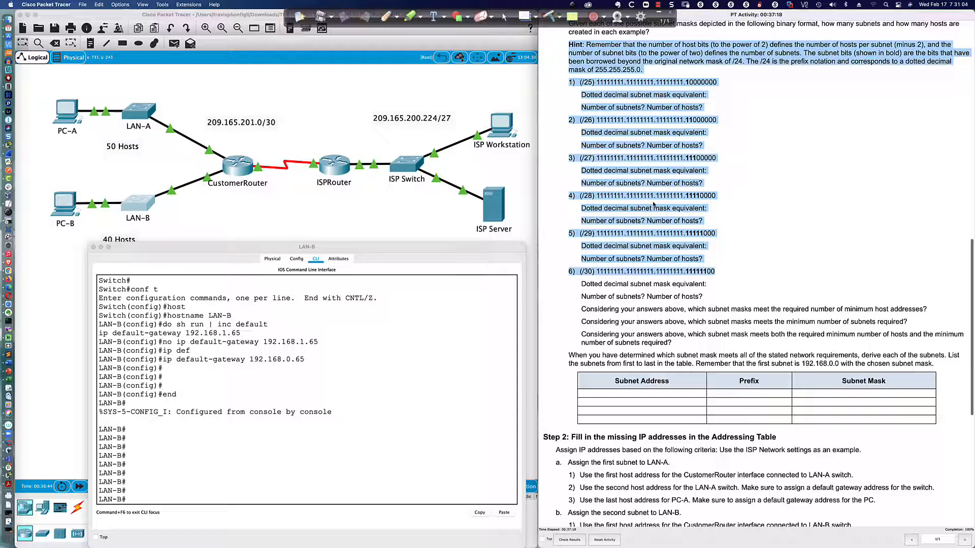
{"action": "left_click", "coordinate": [731, 186]}
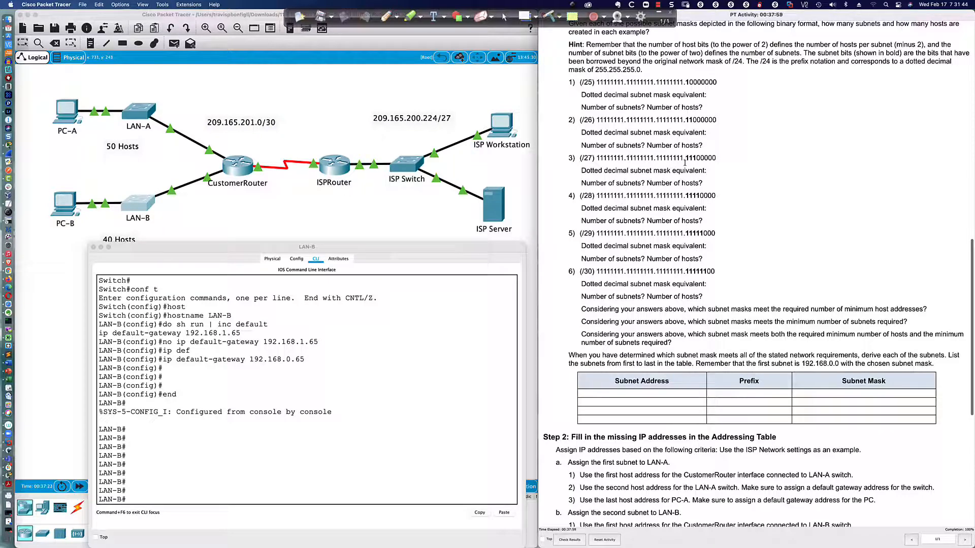
Highlight the host bits of the /27 mask, then switch to the PowerPoint title slide.
{"action": "left_click_drag", "start_coordinate": [696, 158], "coordinate": [715, 158]}
{"action": "scroll", "coordinate": [649, 172], "scroll_direction": "up", "scroll_amount": 1}
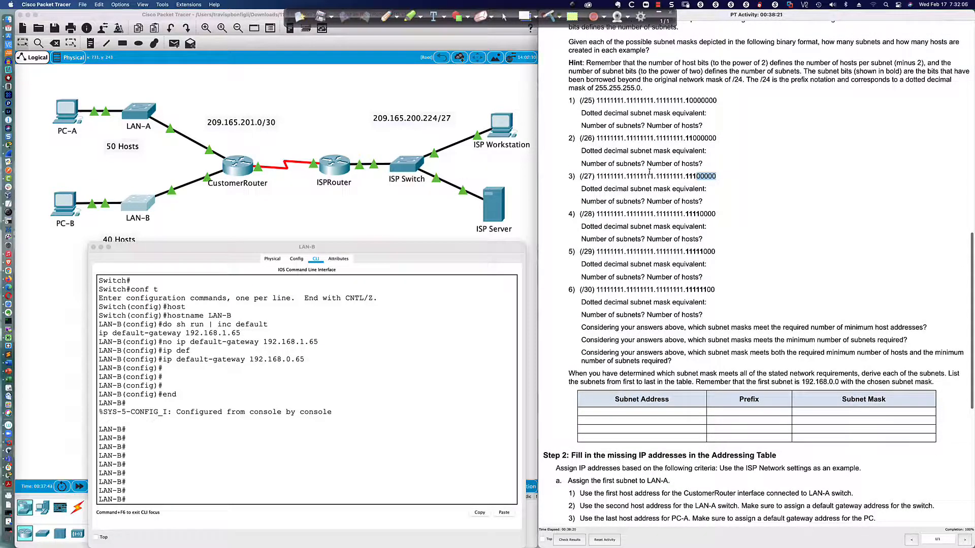
{"action": "key", "text": "super+Tab"}
{"action": "key", "text": "super+Tab"}
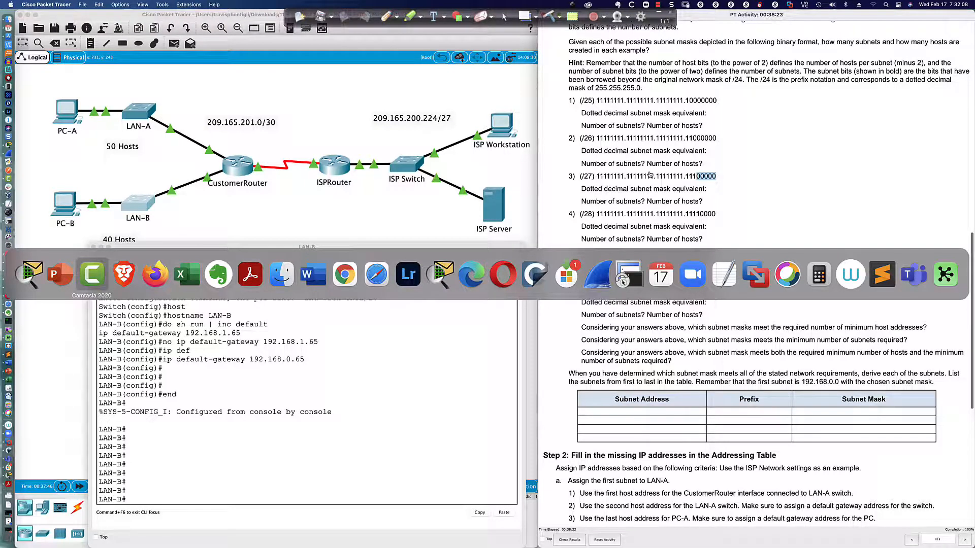
{"action": "key", "text": "super+shift+Tab"}
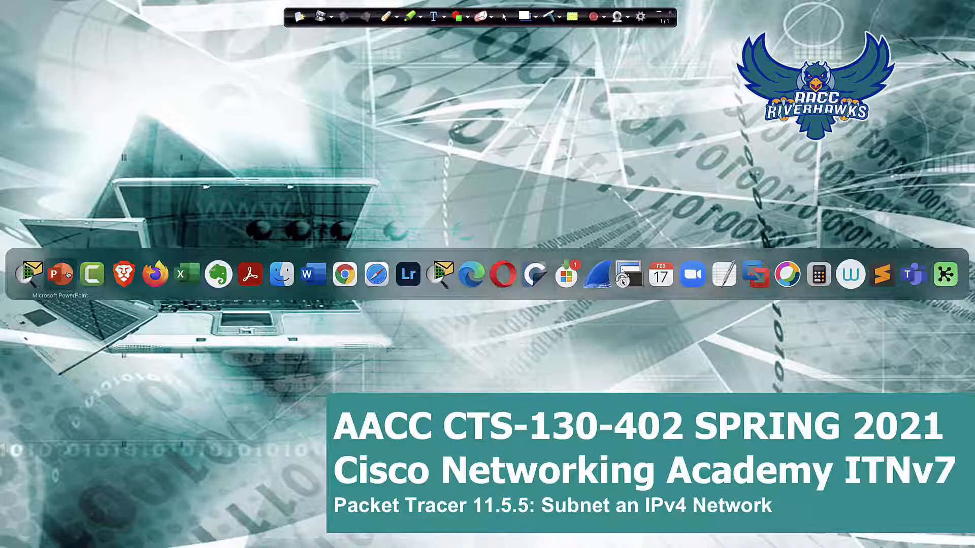